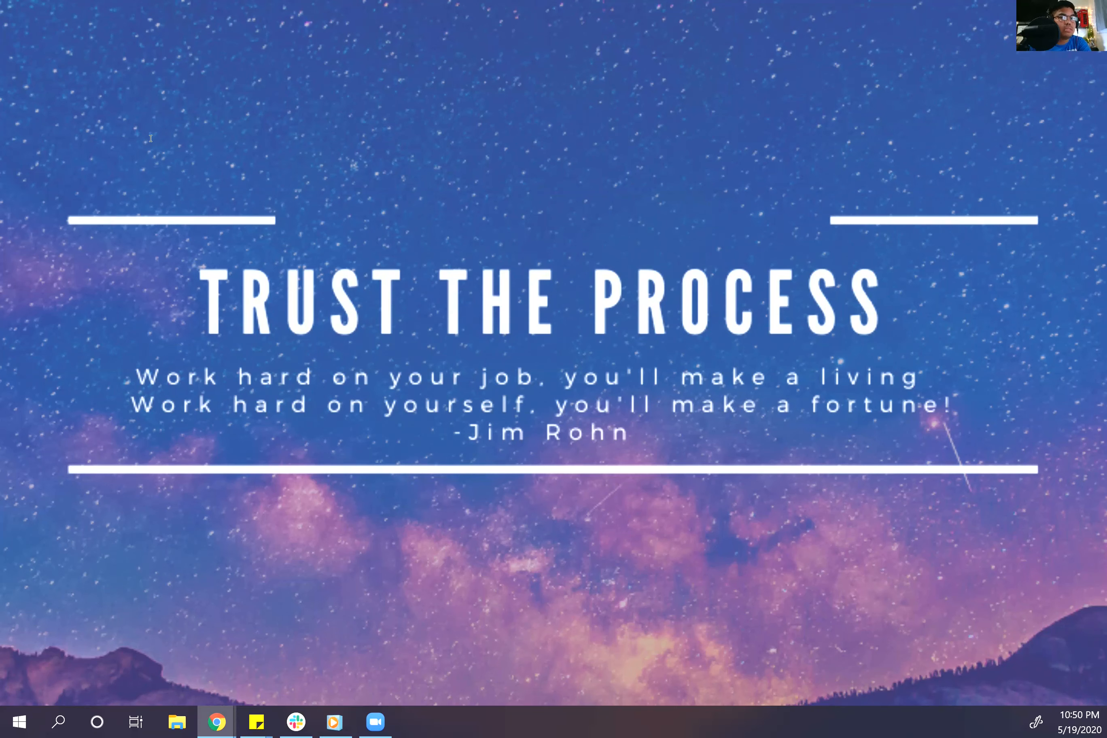
# Step: Bring up the Autoklose homepage and look through its product overview, customer testimonial and trial offer
pyautogui.press('super+shift+Left')
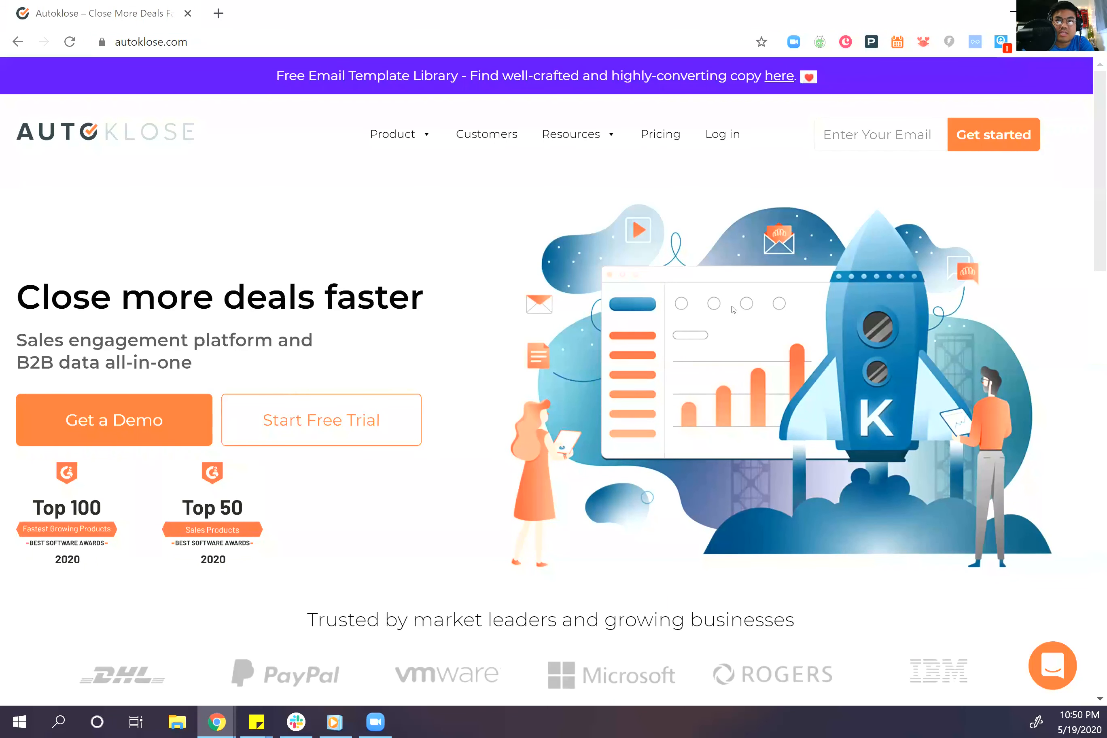
pyautogui.scroll(-2, 643, 233)
pyautogui.scroll(-2, 131, 222)
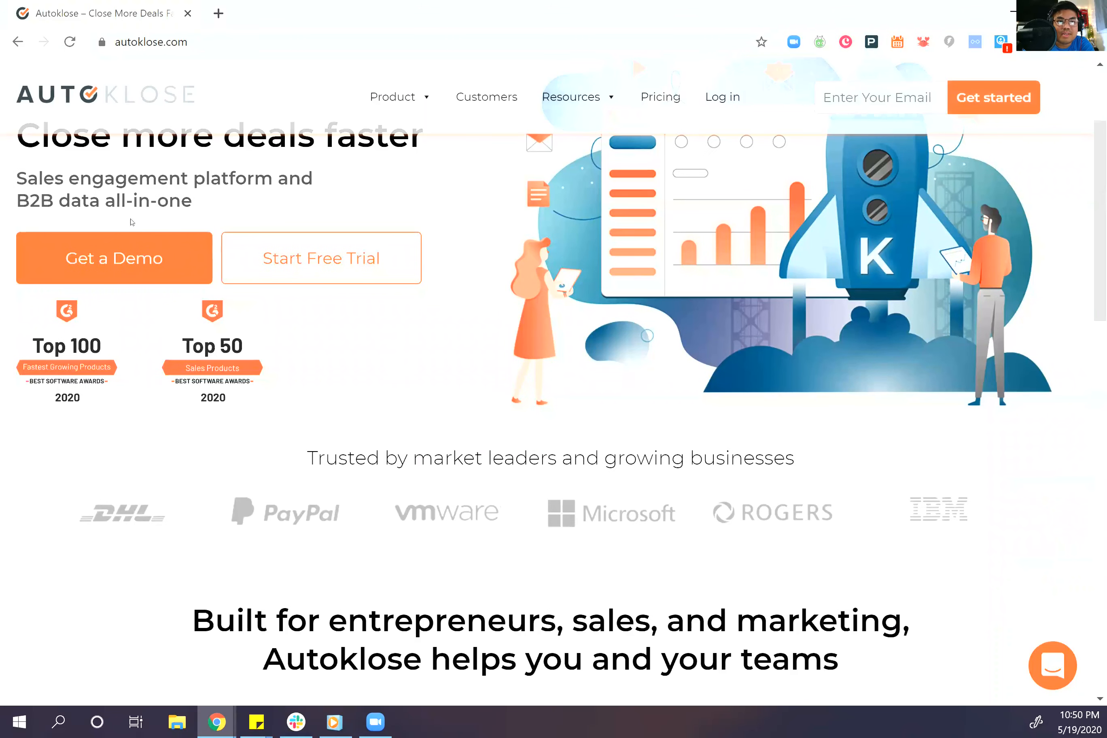
pyautogui.scroll(-5, 477, 262)
pyautogui.scroll(-7, 513, 293)
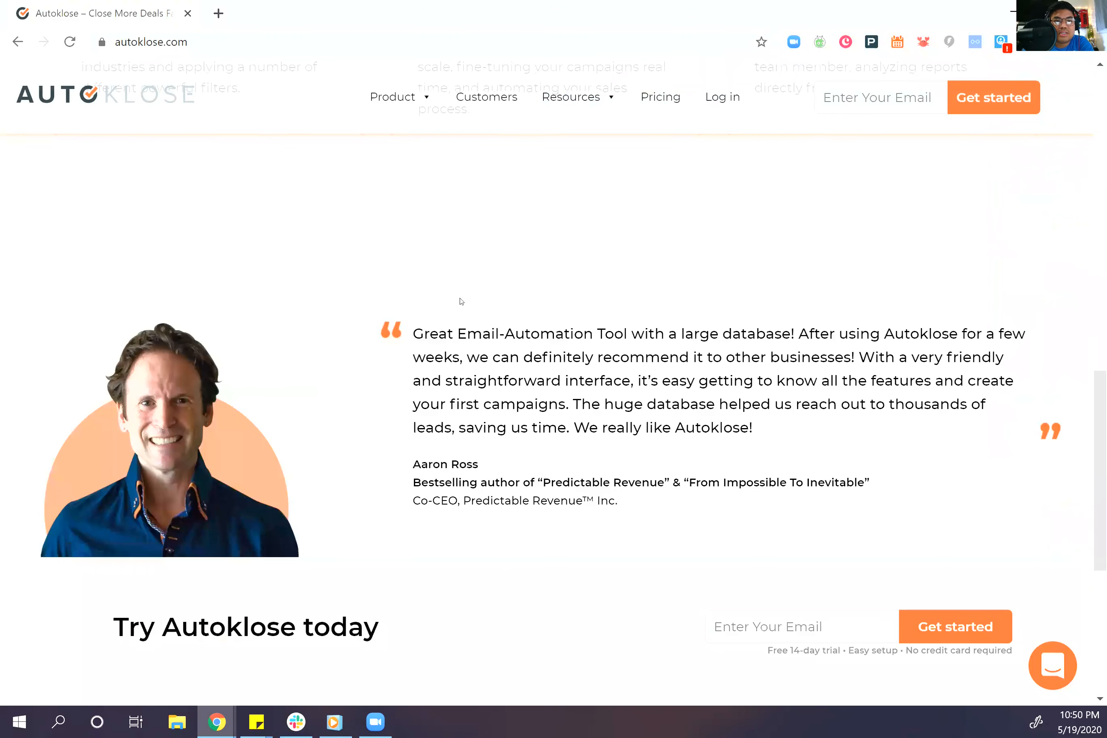
pyautogui.scroll(-8, 429, 305)
pyautogui.scroll(7, 329, 274)
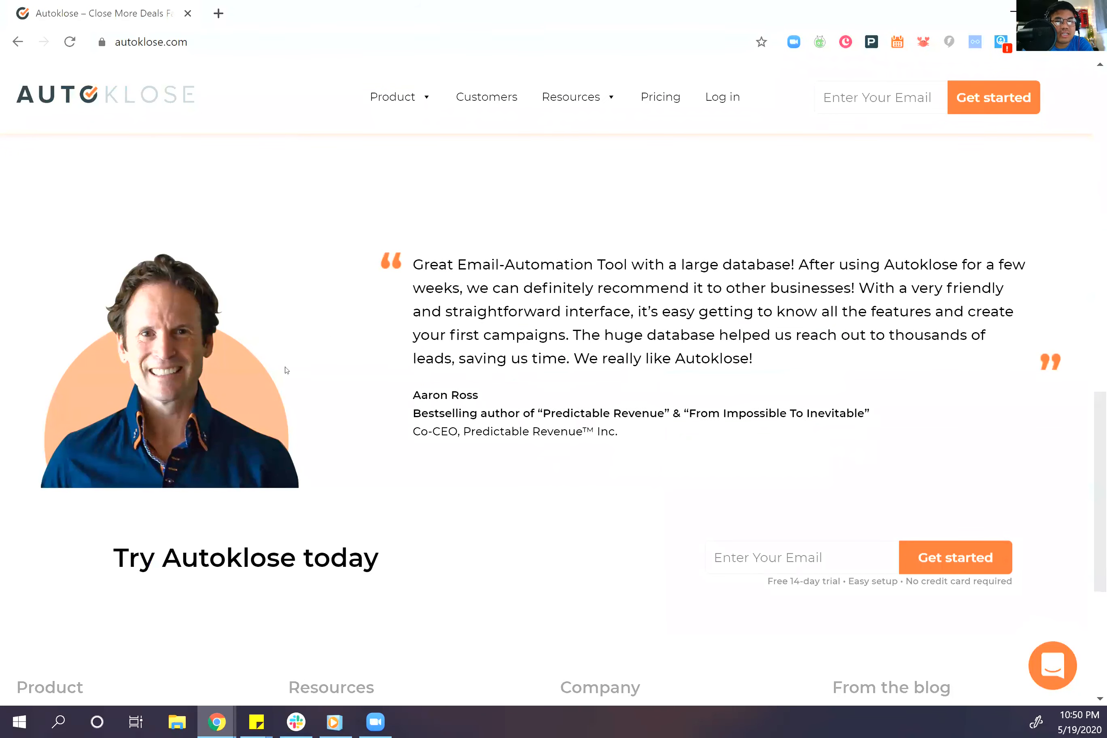
pyautogui.scroll(1, 291, 377)
pyautogui.scroll(15, 297, 384)
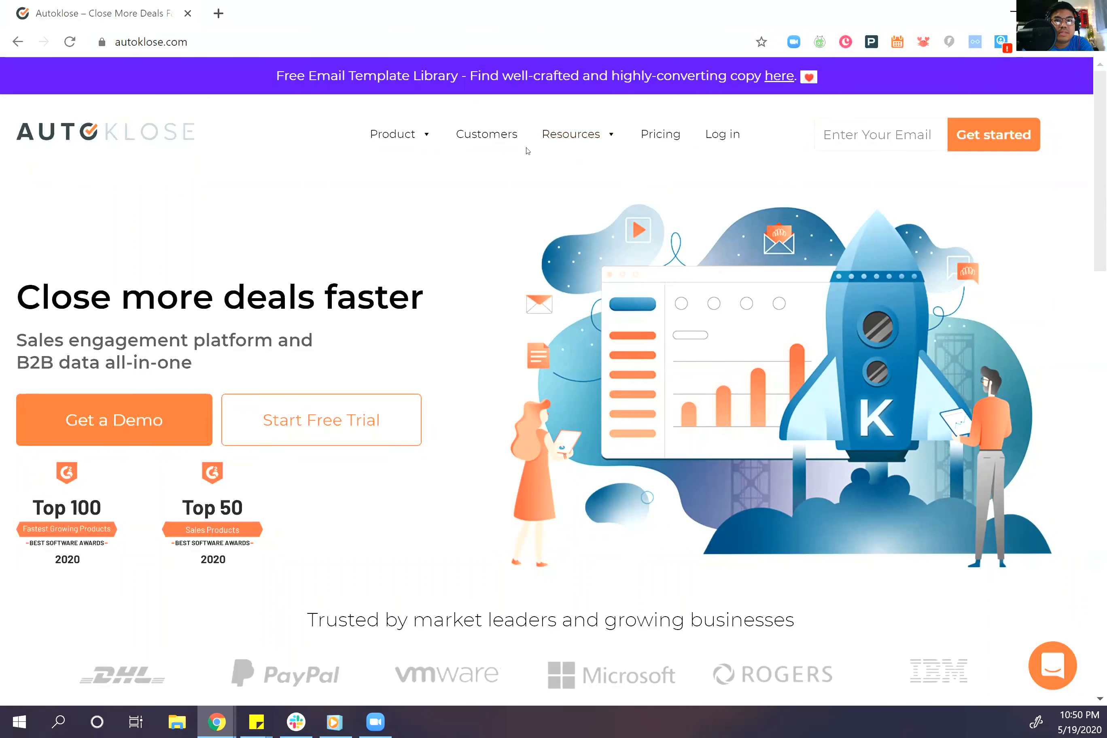
# Step: Open the Autoklose pricing page and review the plans, the DataUnlimited add-on and the full feature set
pyautogui.click(672, 143)
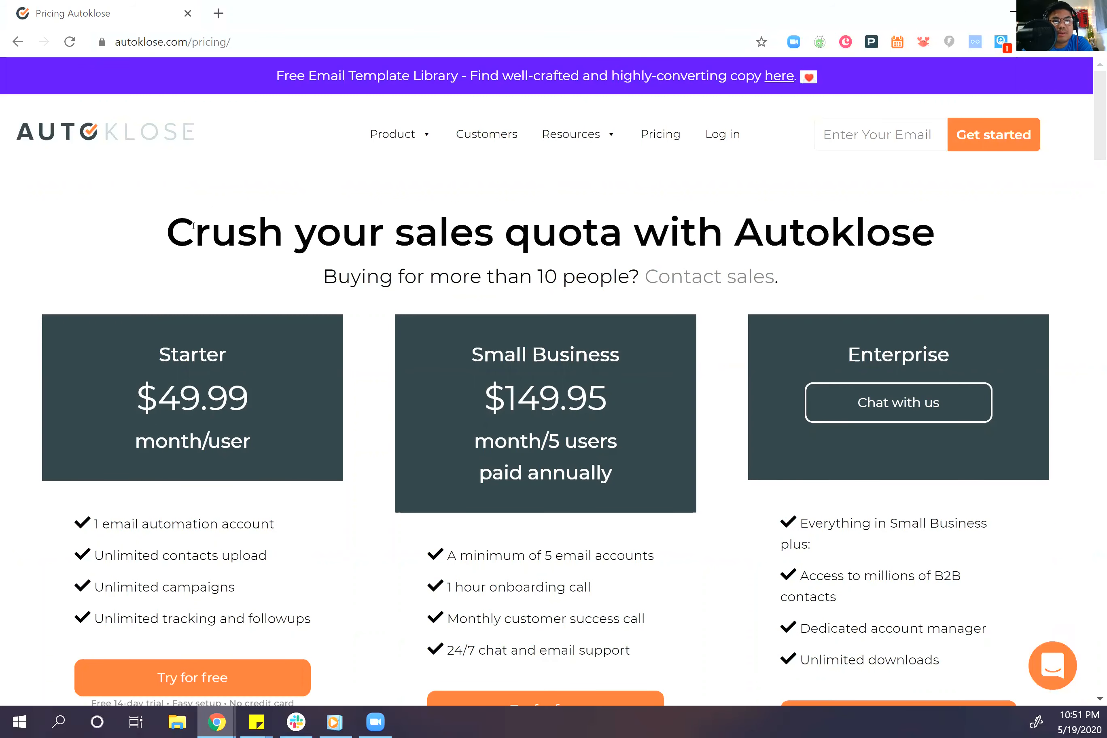
pyautogui.scroll(-2, 163, 262)
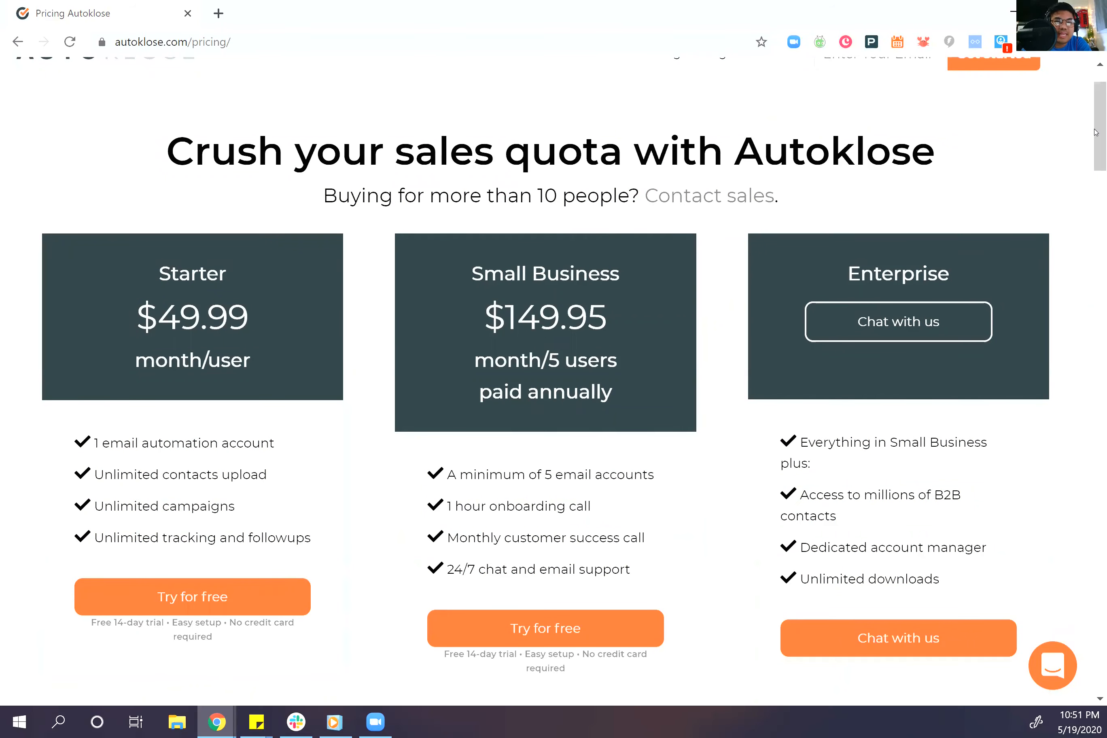
pyautogui.scroll(-14, 1096, 132)
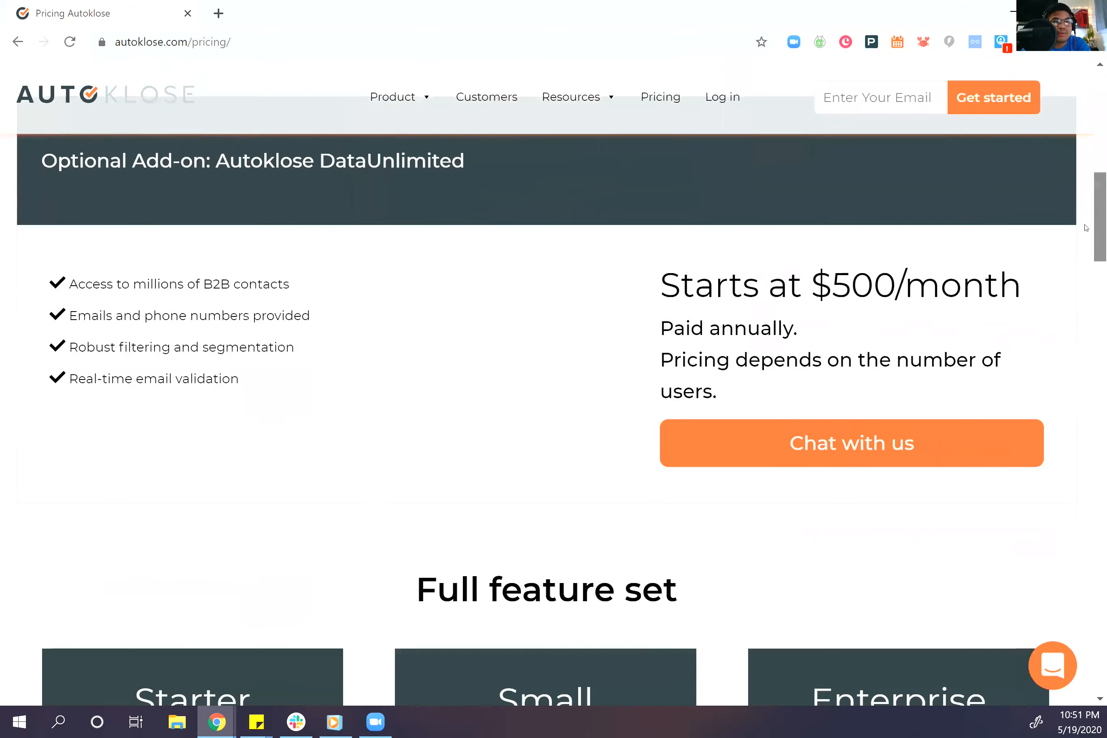
pyautogui.scroll(2, 336, 266)
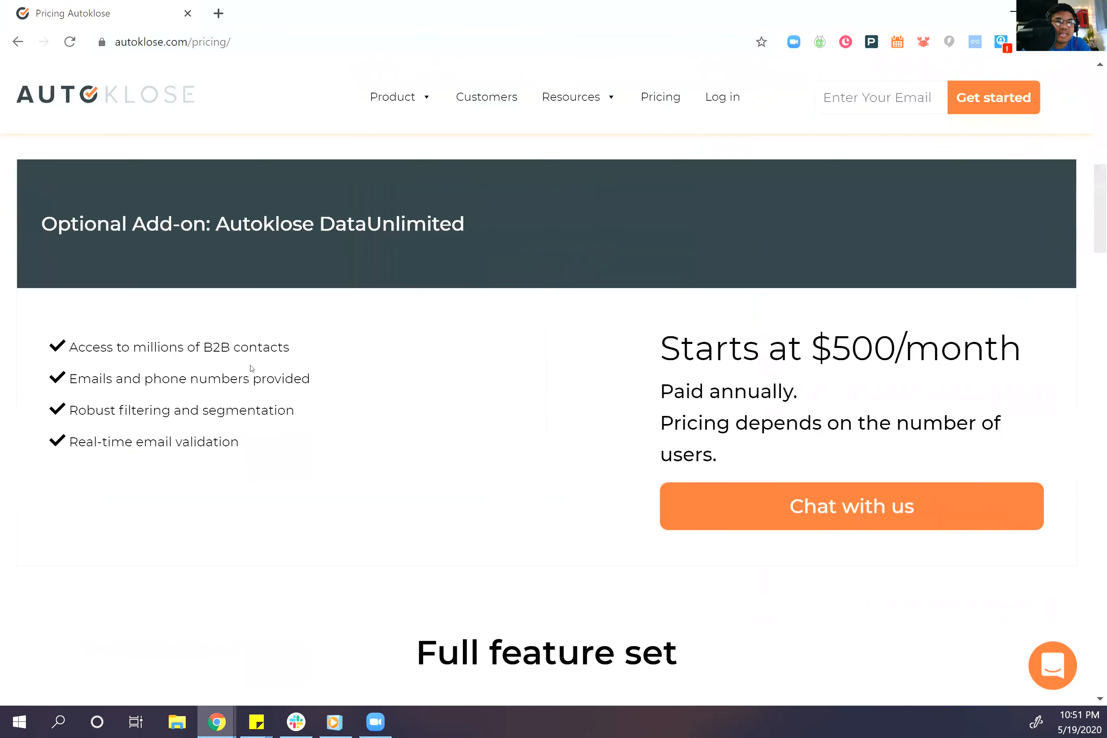
pyautogui.scroll(-20, 148, 367)
pyautogui.scroll(12, 145, 363)
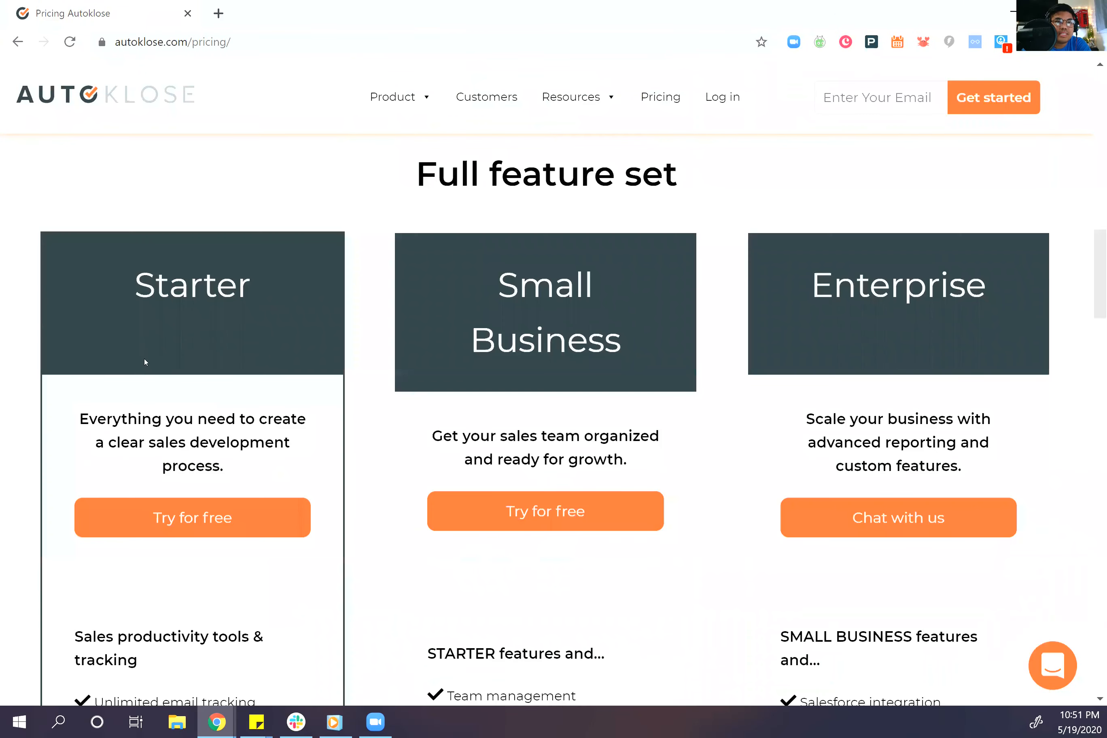
pyautogui.scroll(15, 144, 359)
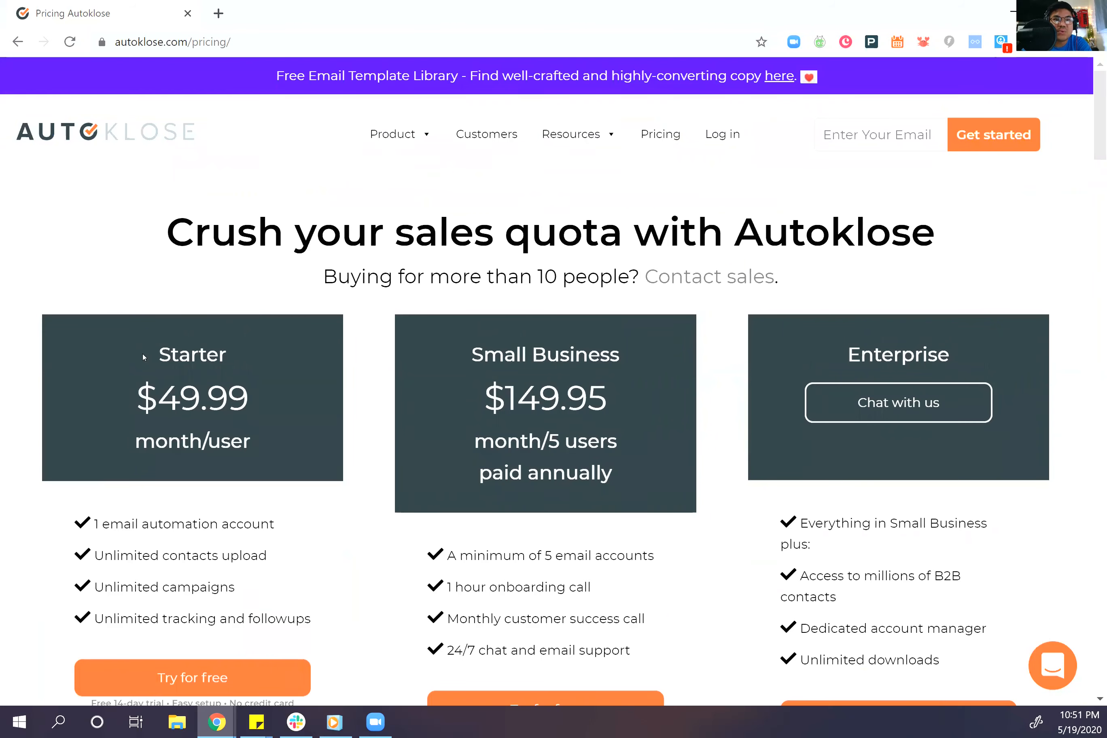
pyautogui.press('super+Down')
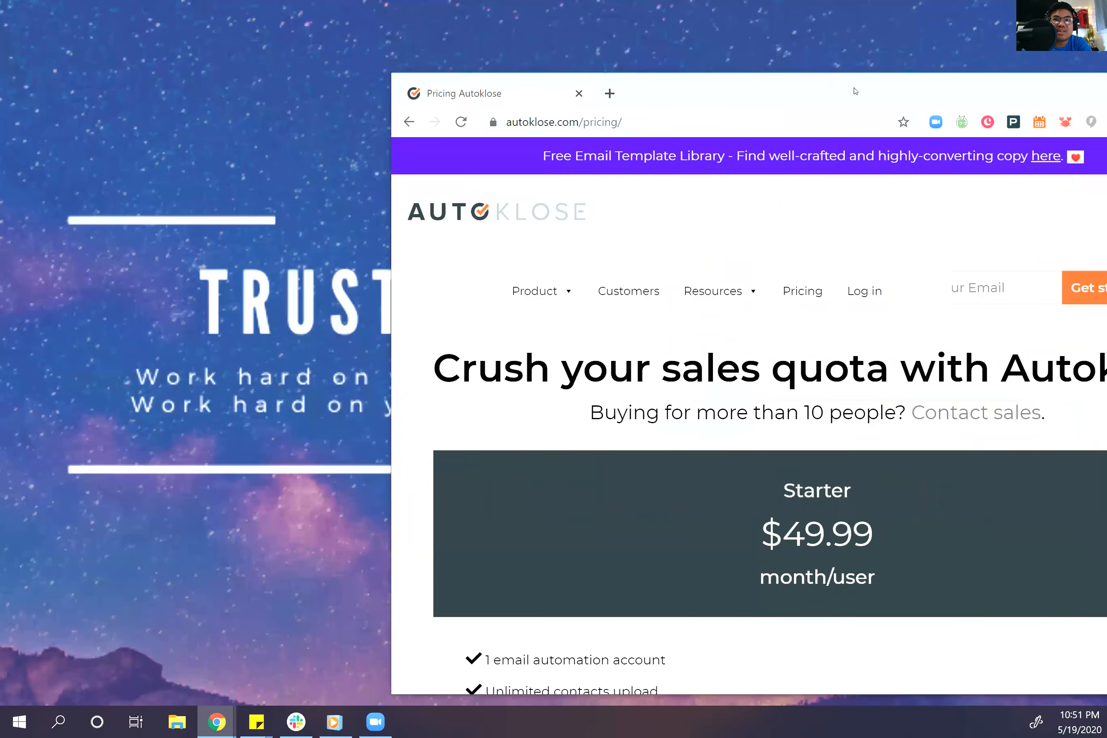
pyautogui.press('super+Down')
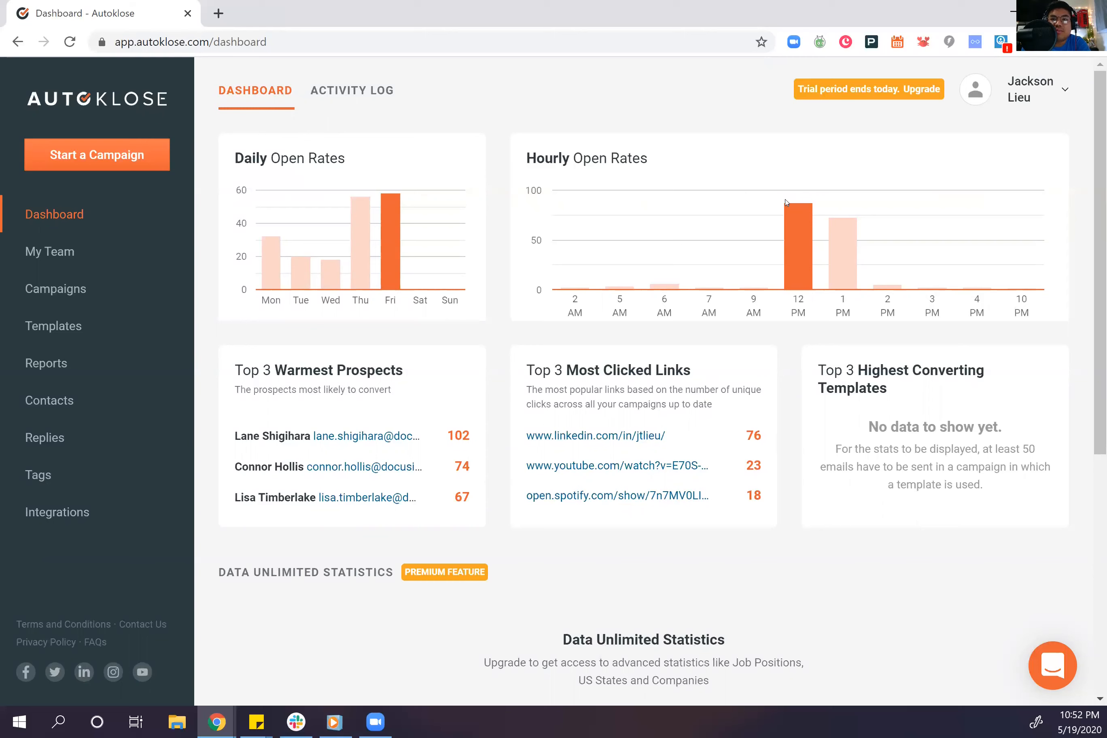
# Step: Inspect the 12 PM and 1 PM hourly open rates on the dashboard and view the team members page
pyautogui.moveTo(797, 242)
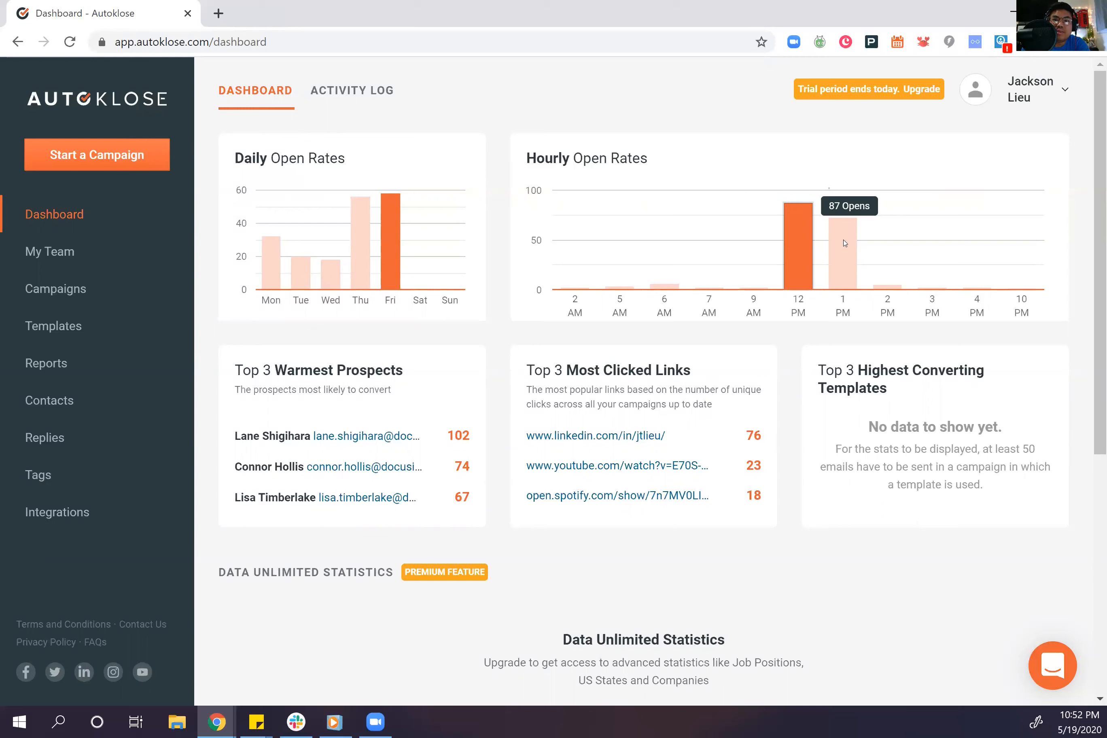
pyautogui.moveTo(844, 242)
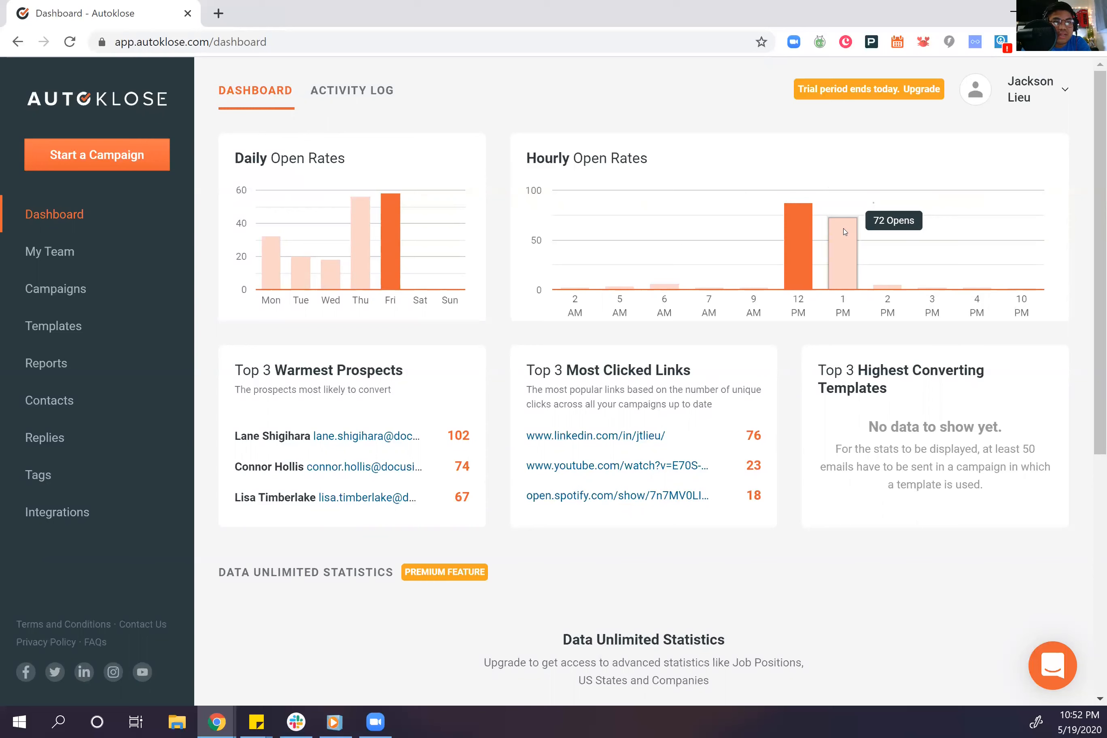
pyautogui.click(94, 253)
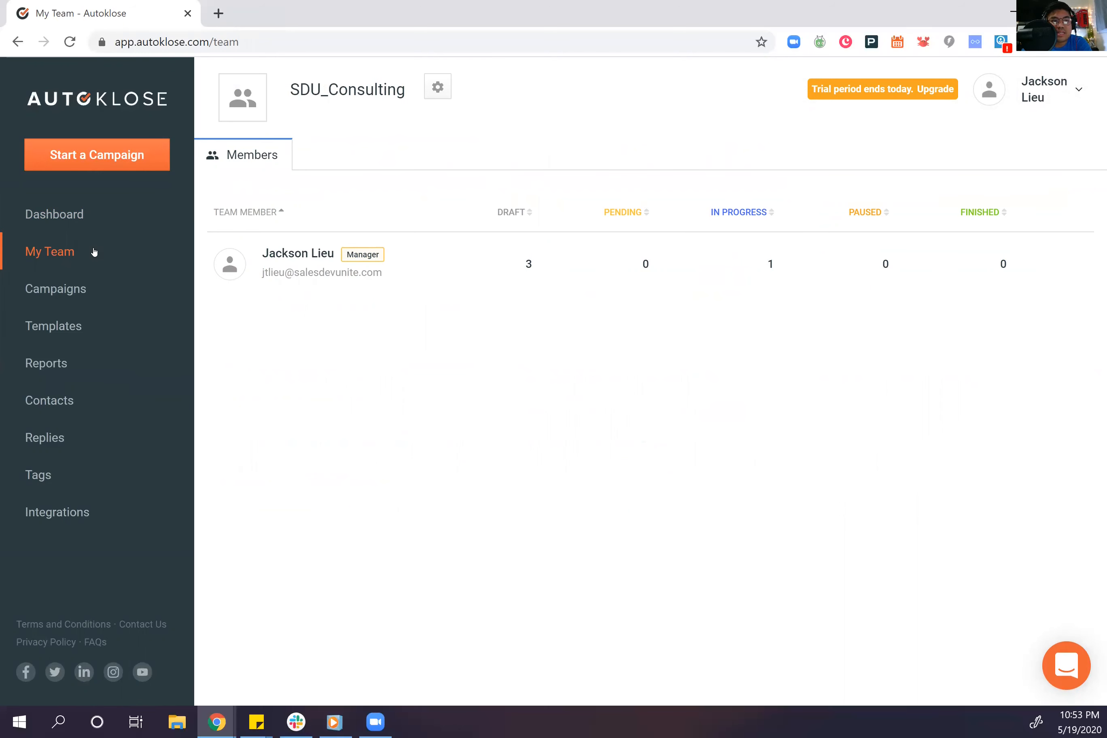
# Step: View the campaign list and preview the first email of the default Webinar template
pyautogui.click(65, 287)
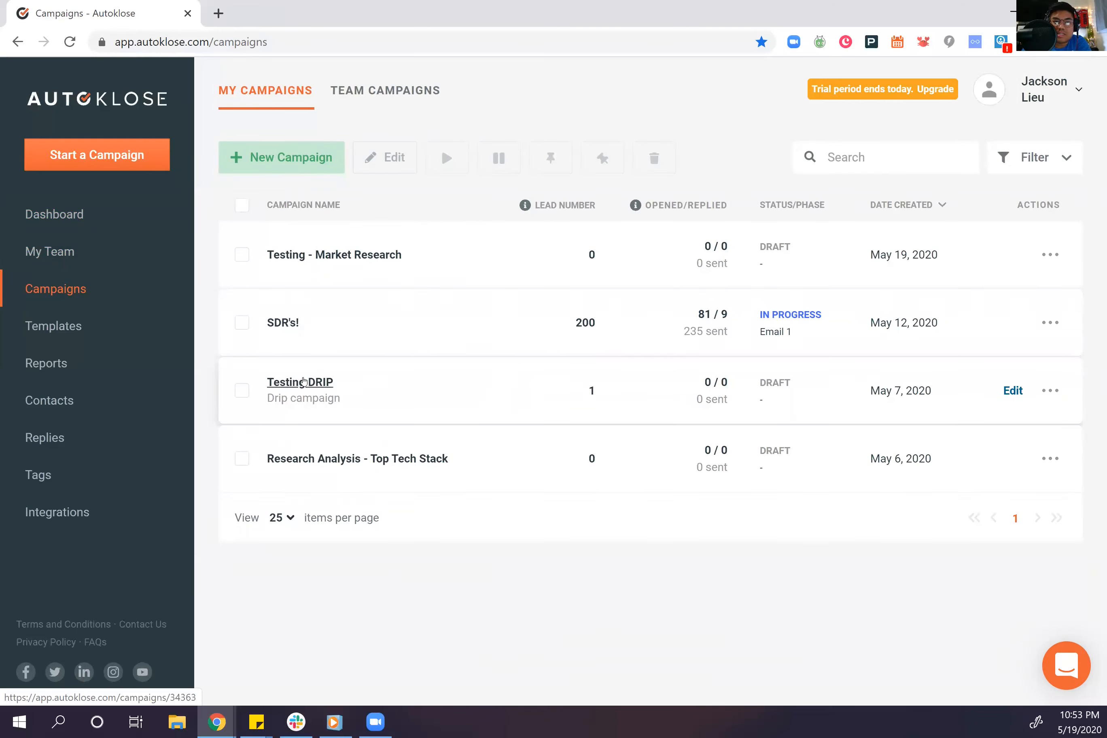
pyautogui.click(76, 327)
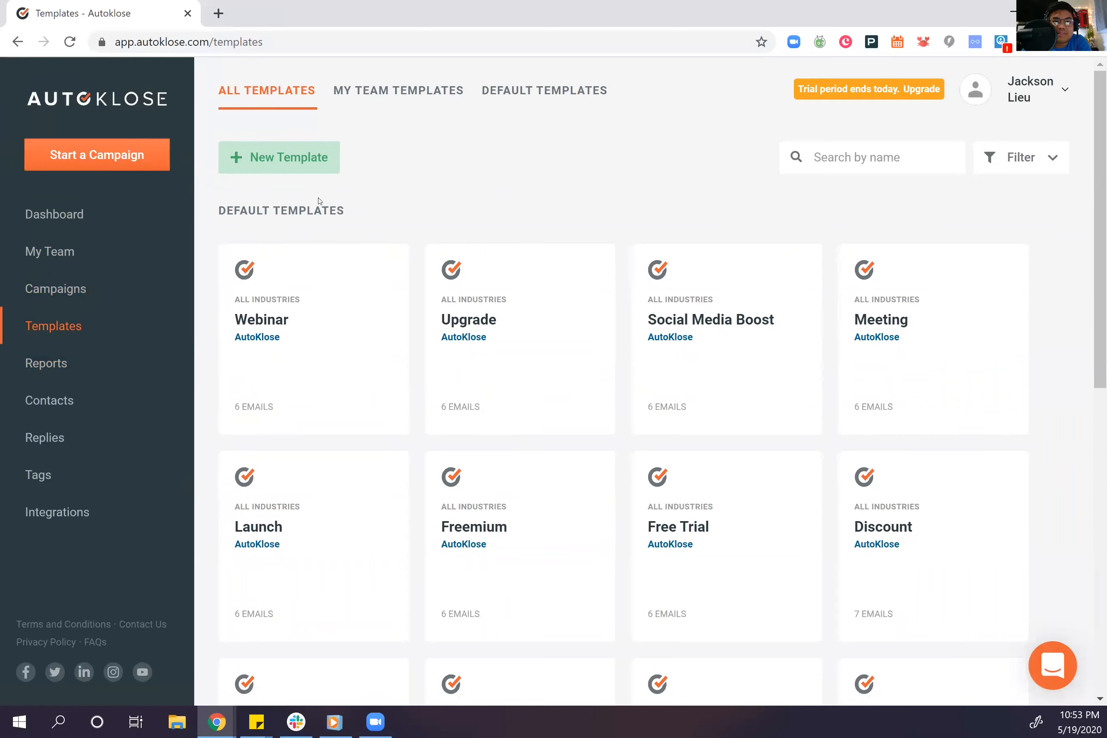
pyautogui.moveTo(329, 280)
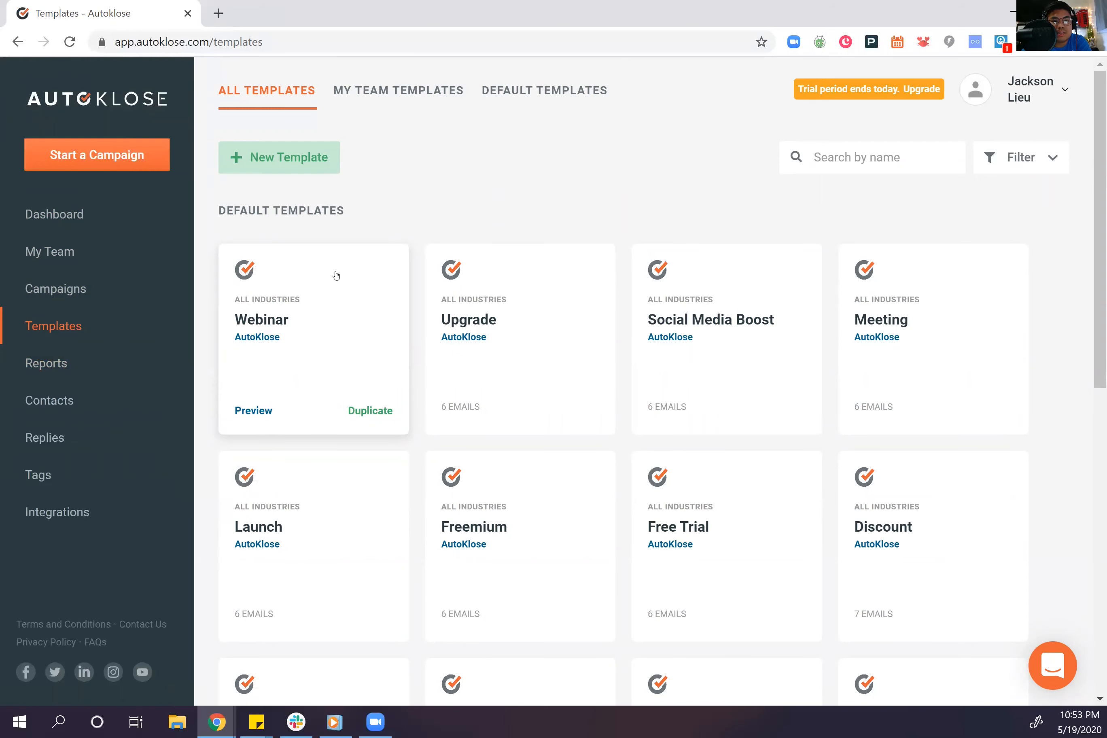
pyautogui.click(253, 409)
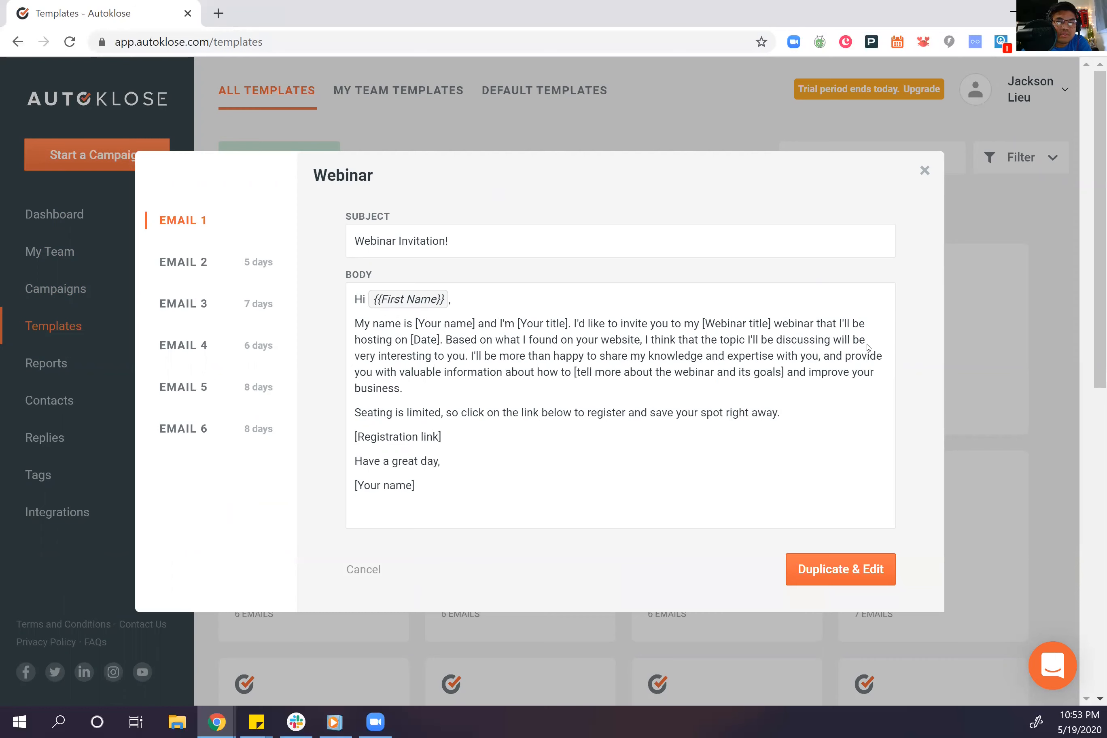
pyautogui.click(925, 170)
# Step: Examine the form for creating a template and browse the team and default template lists
pyautogui.click(279, 157)
pyautogui.click(762, 240)
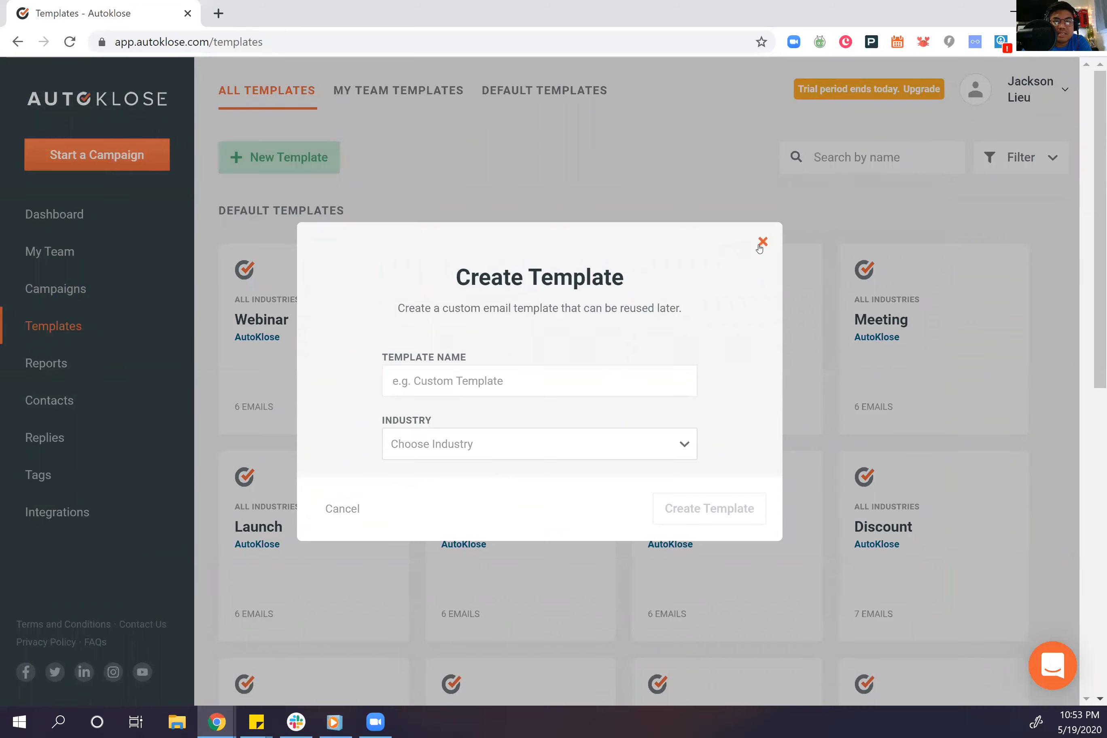
pyautogui.click(430, 95)
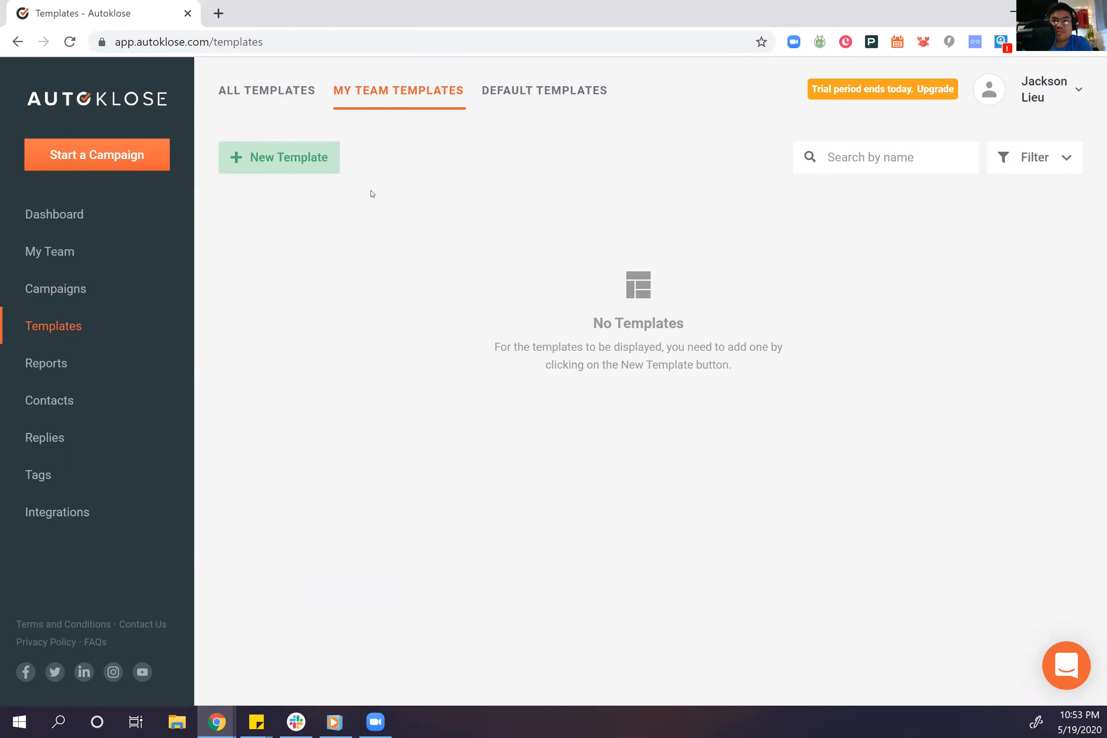
pyautogui.click(282, 172)
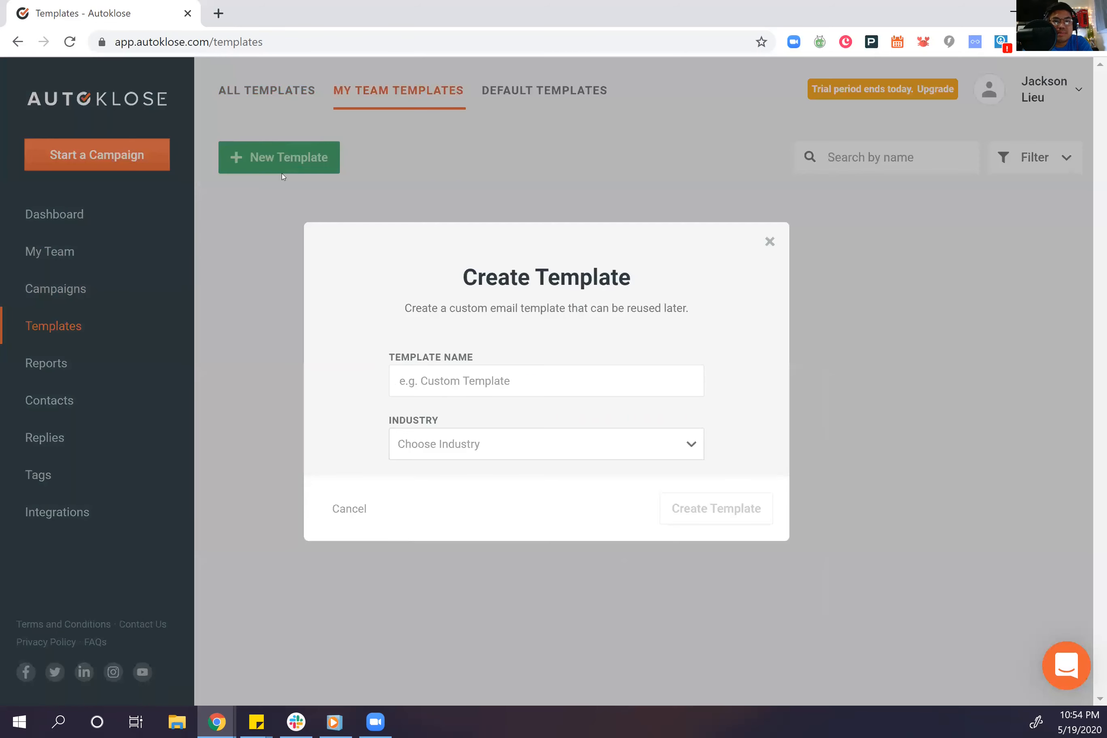
pyautogui.click(439, 388)
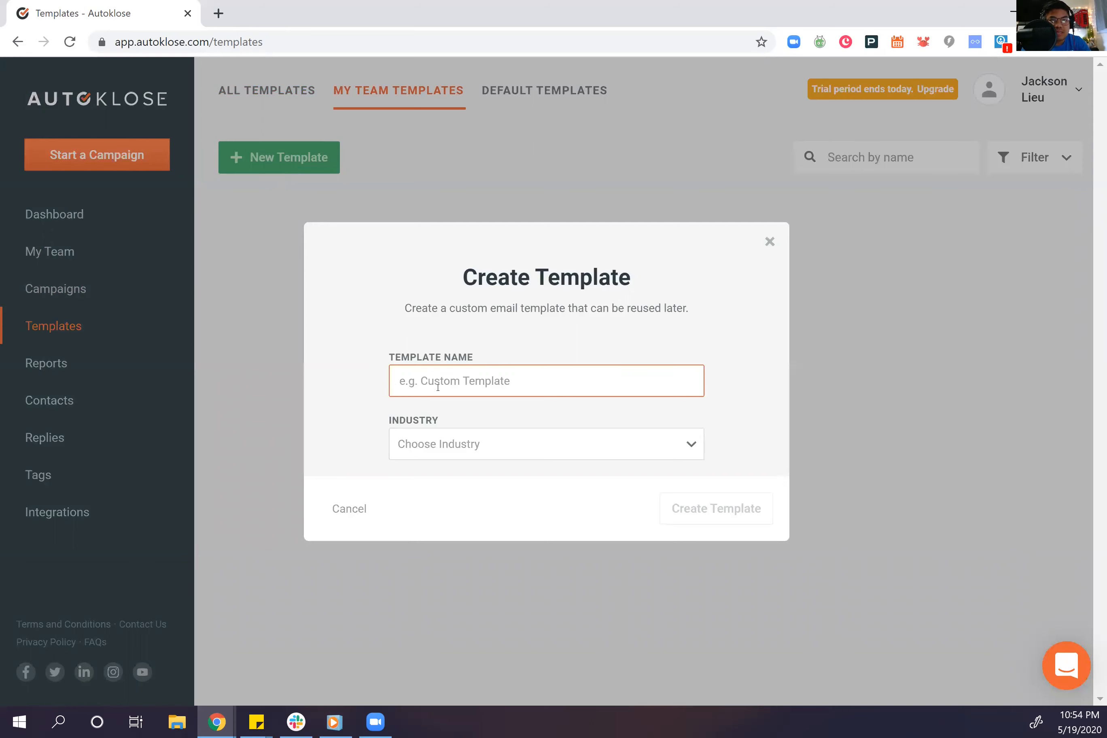
pyautogui.click(768, 243)
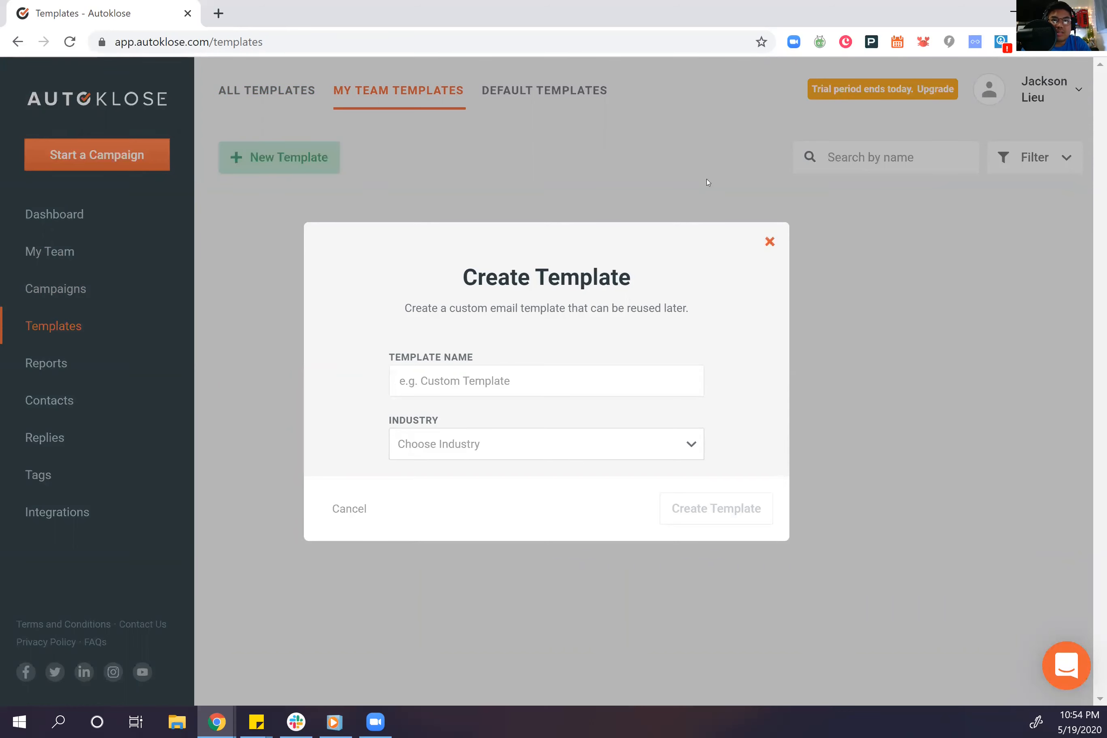
pyautogui.click(576, 90)
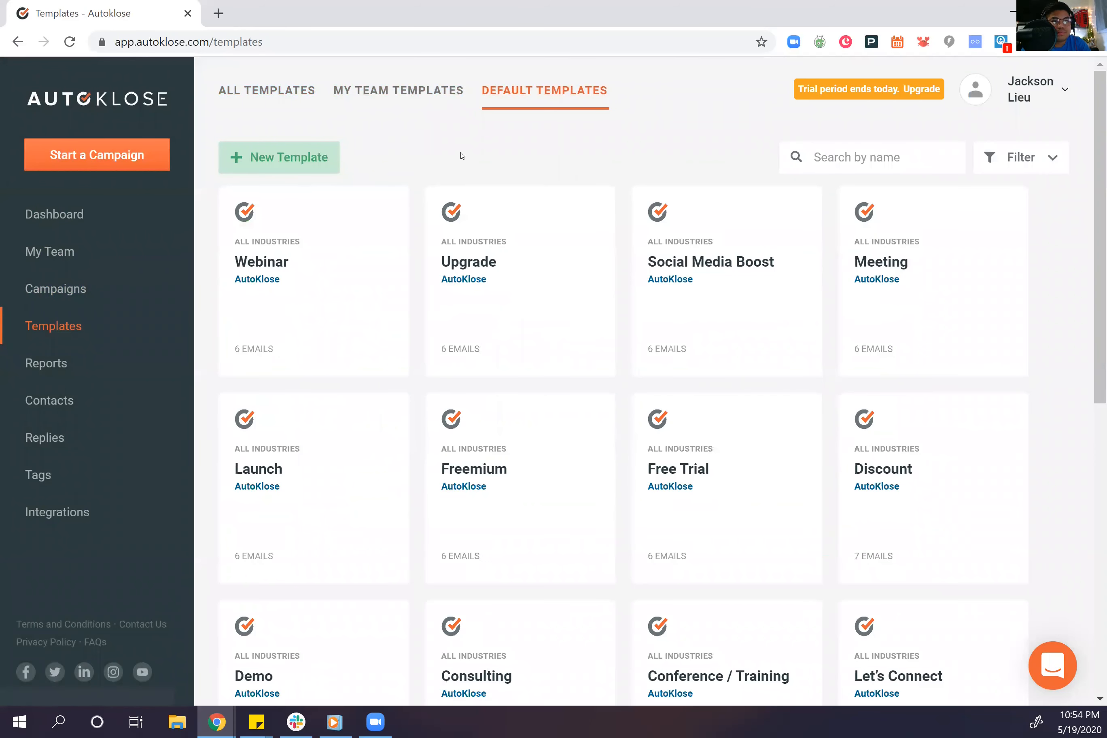
# Step: Look over the reports by team member, the contact list and the replies received from prospects
pyautogui.click(51, 355)
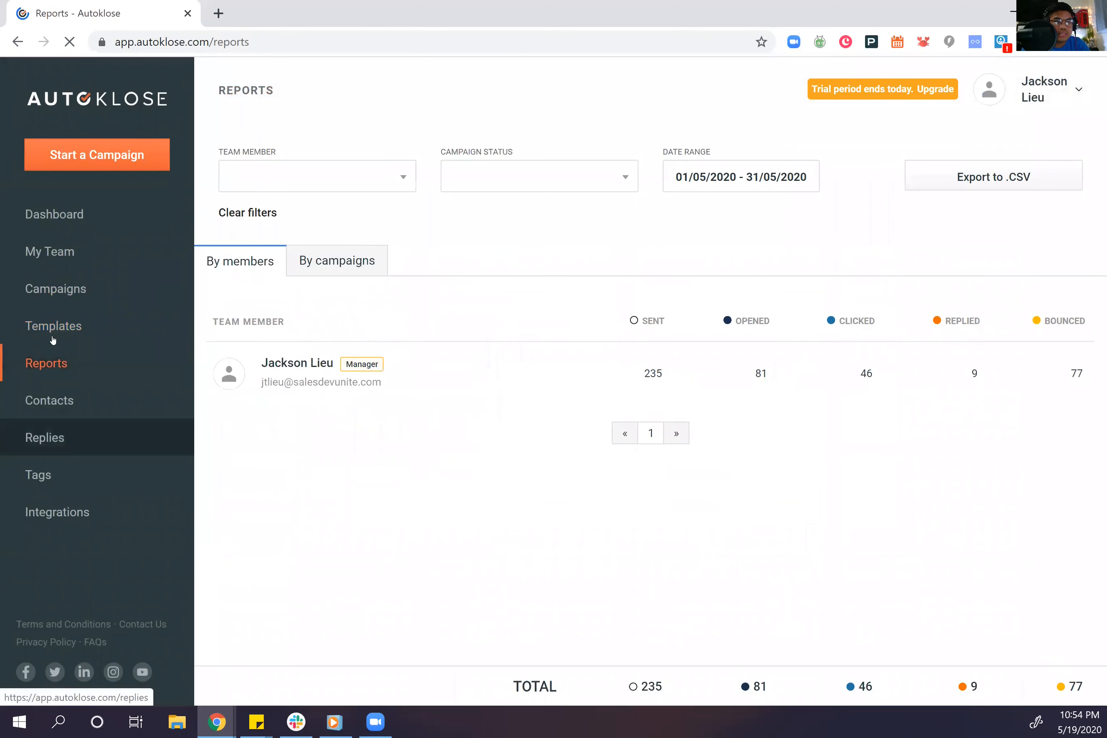
pyautogui.click(58, 366)
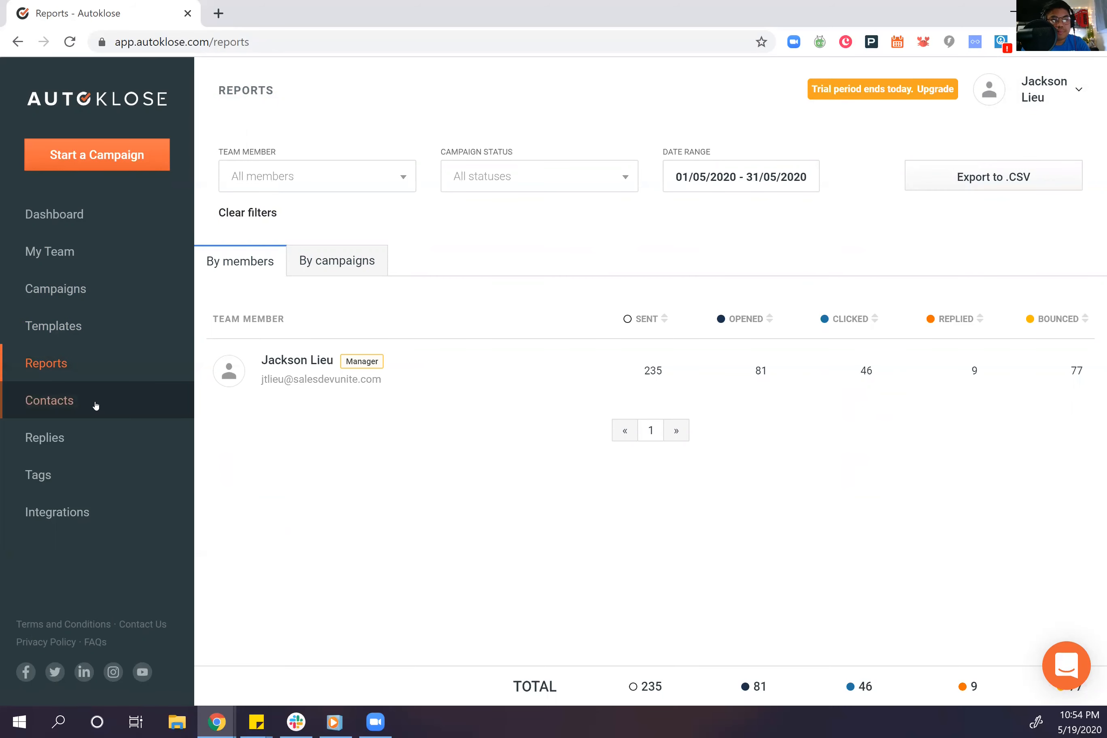
pyautogui.click(96, 405)
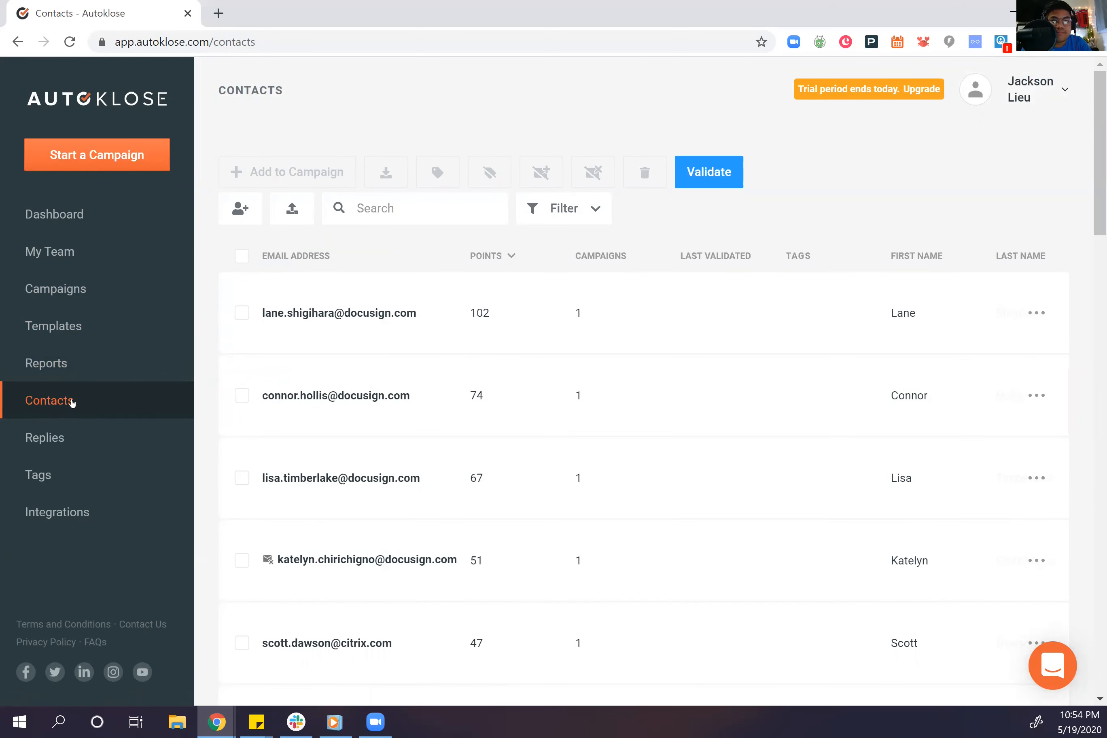
pyautogui.click(22, 439)
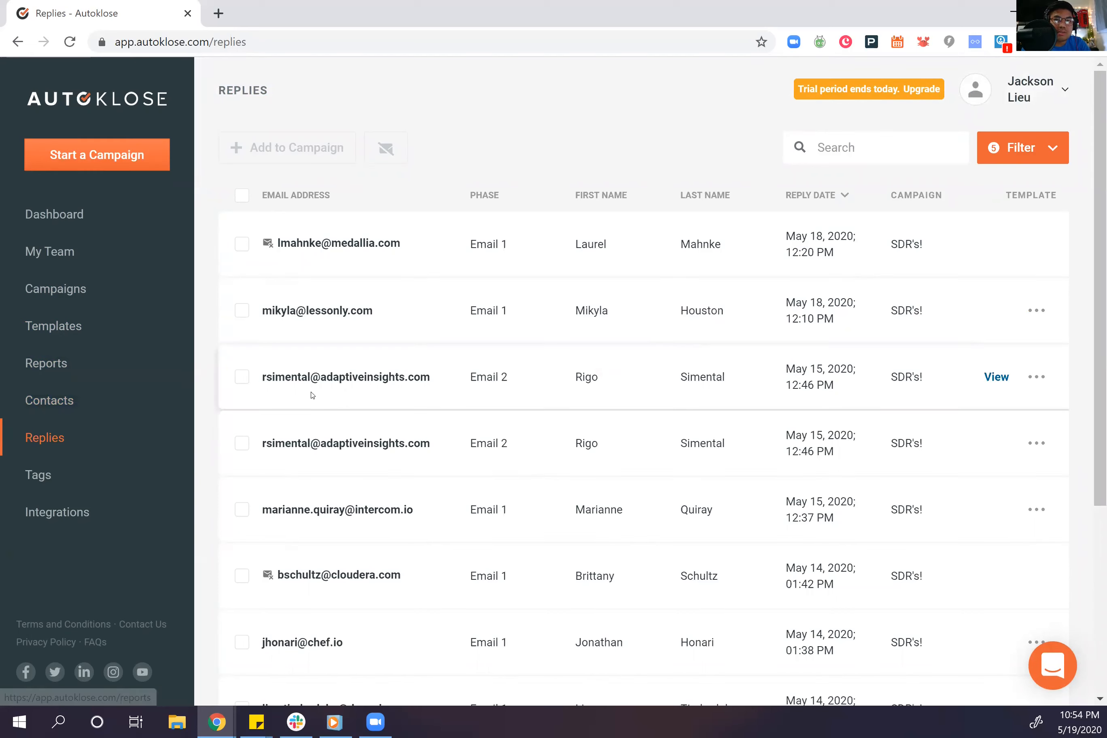
pyautogui.scroll(-5, 290, 397)
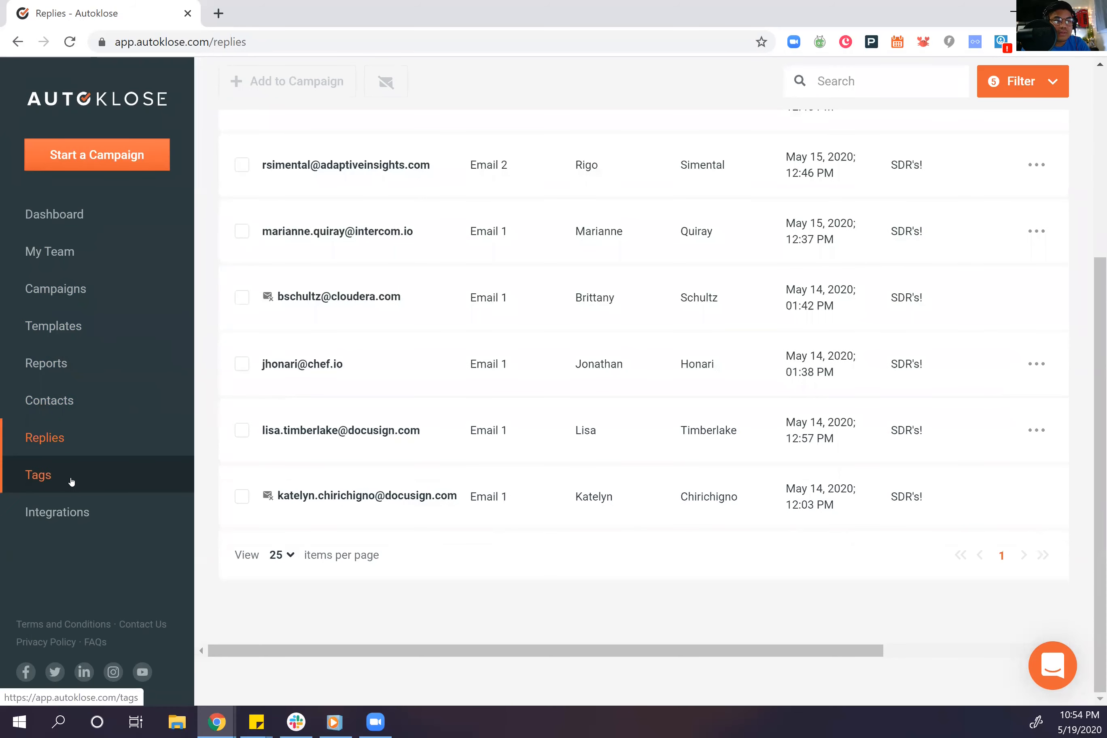
# Step: Create a yellow contact tag named "Testing" and save it
pyautogui.click(69, 479)
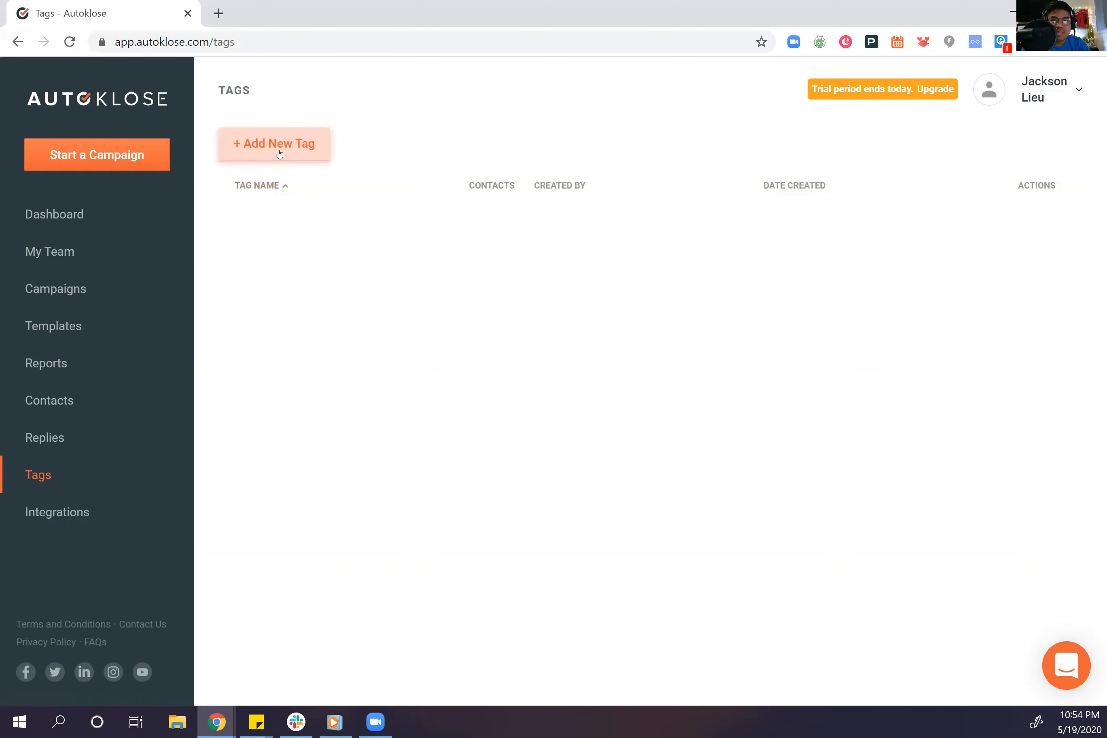
pyautogui.click(279, 153)
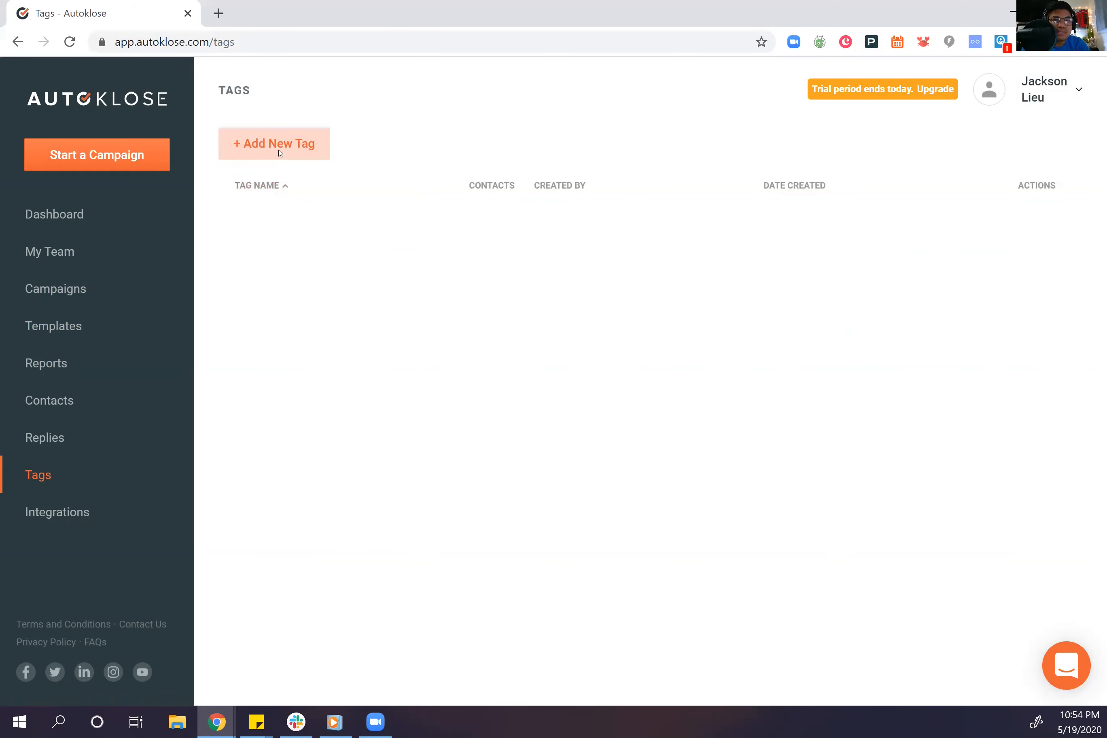
pyautogui.click(466, 364)
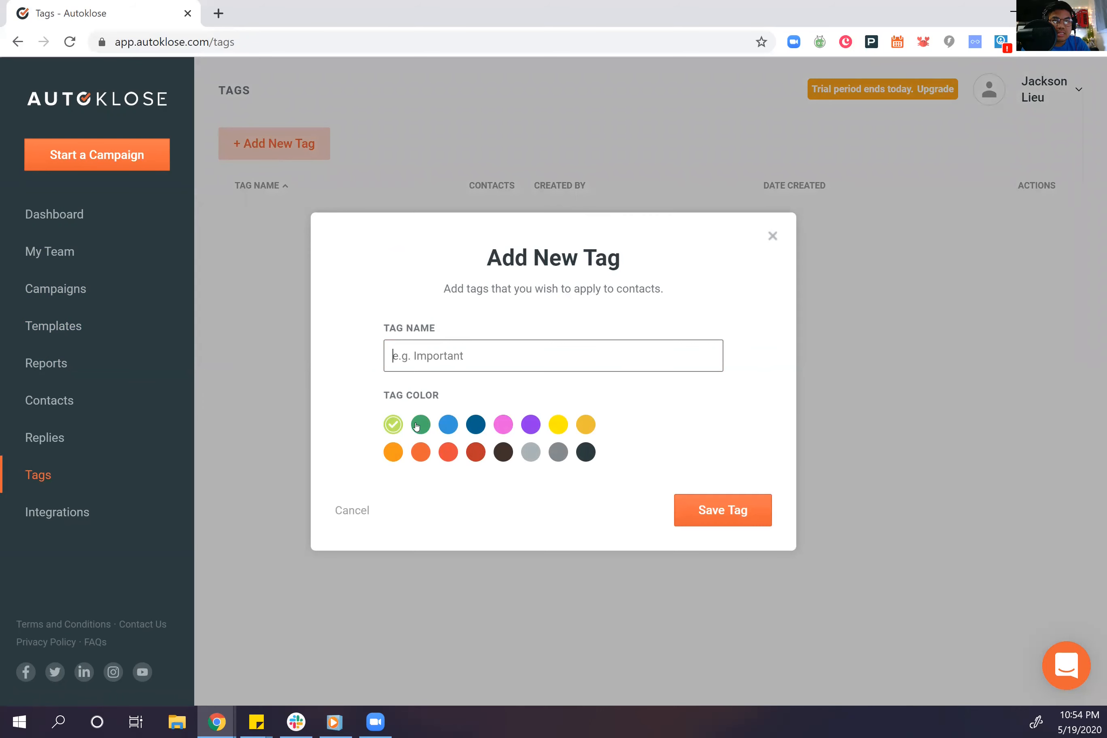
pyautogui.write('Testing')
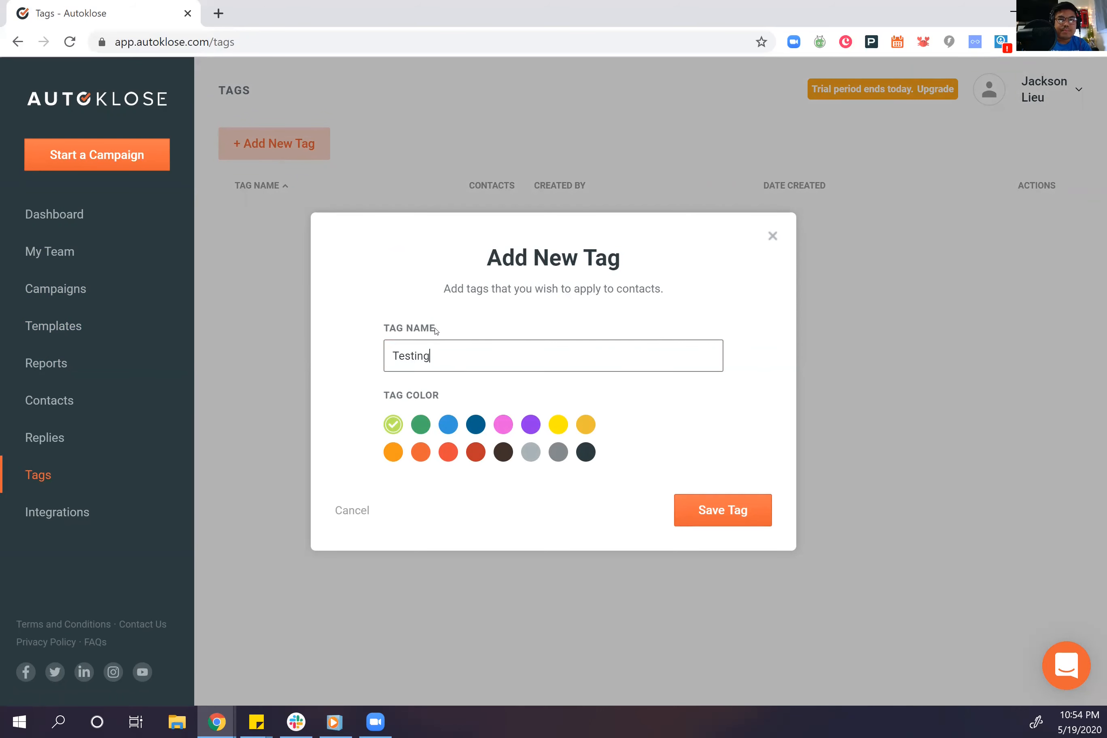
pyautogui.click(557, 428)
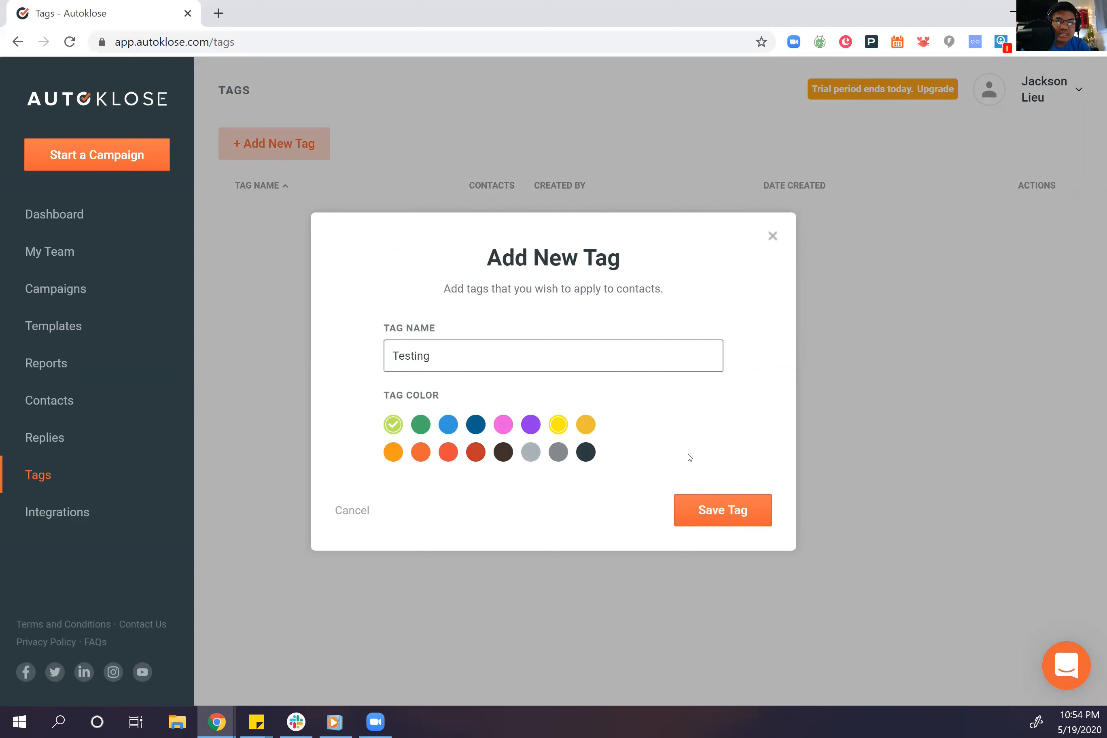
pyautogui.click(697, 512)
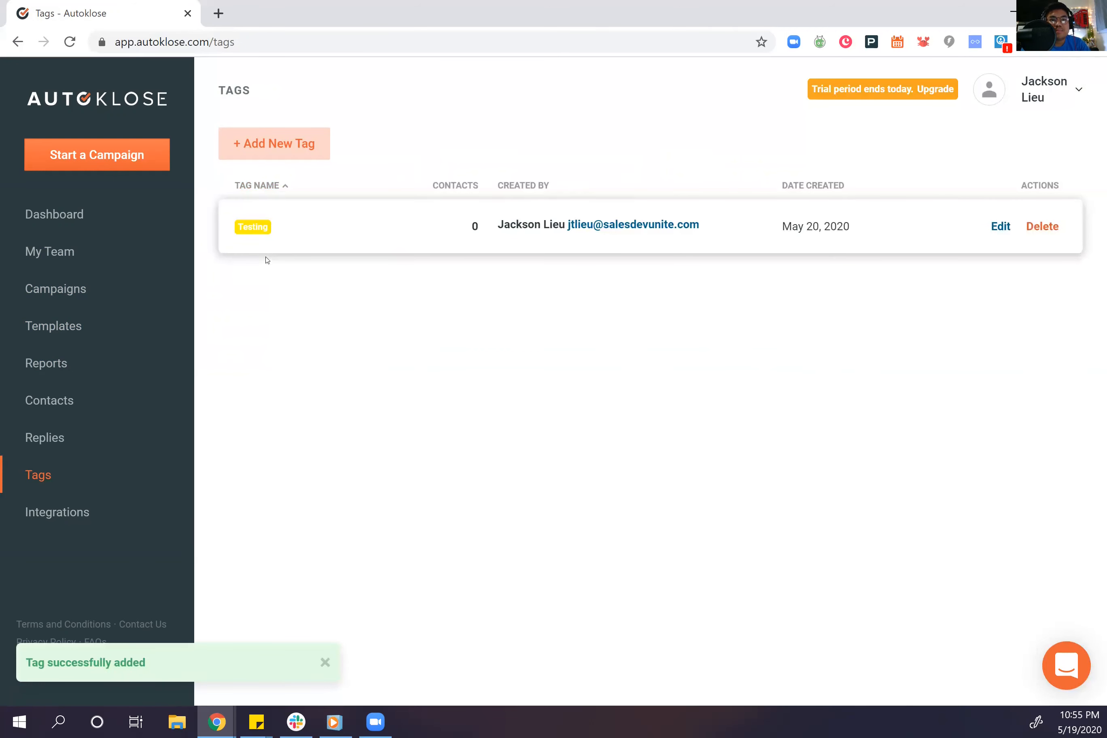
# Step: Look through the list of Zapier integrations available for the account
pyautogui.click(88, 511)
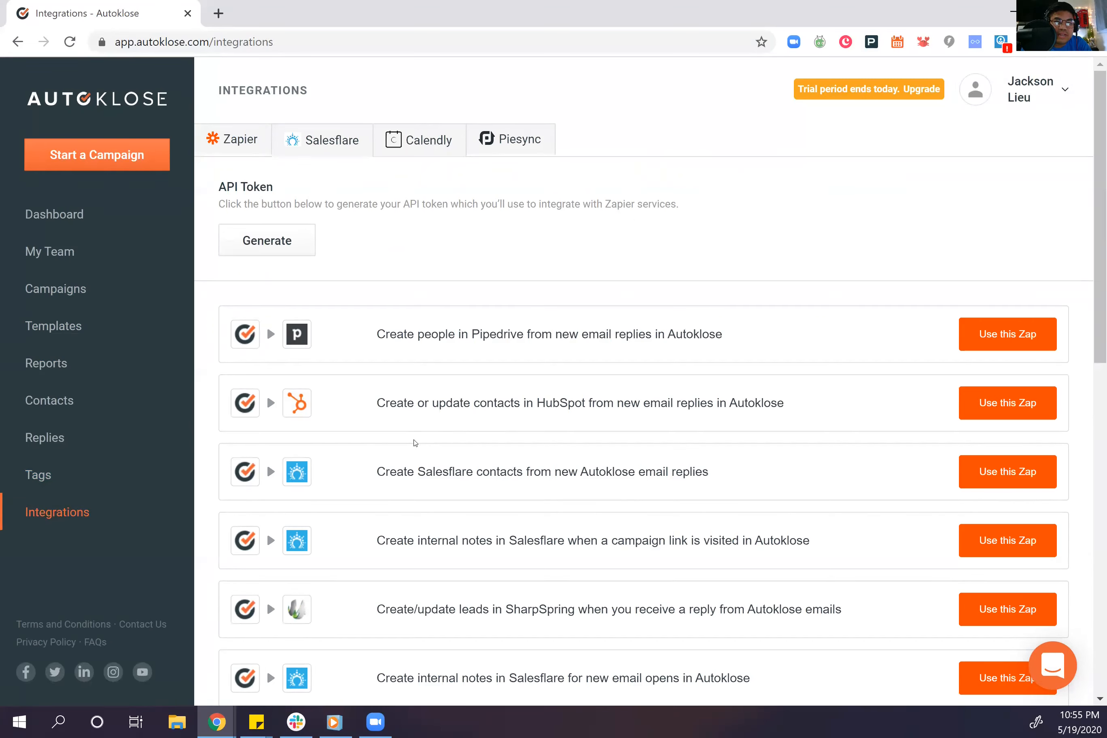
pyautogui.scroll(-6, 383, 424)
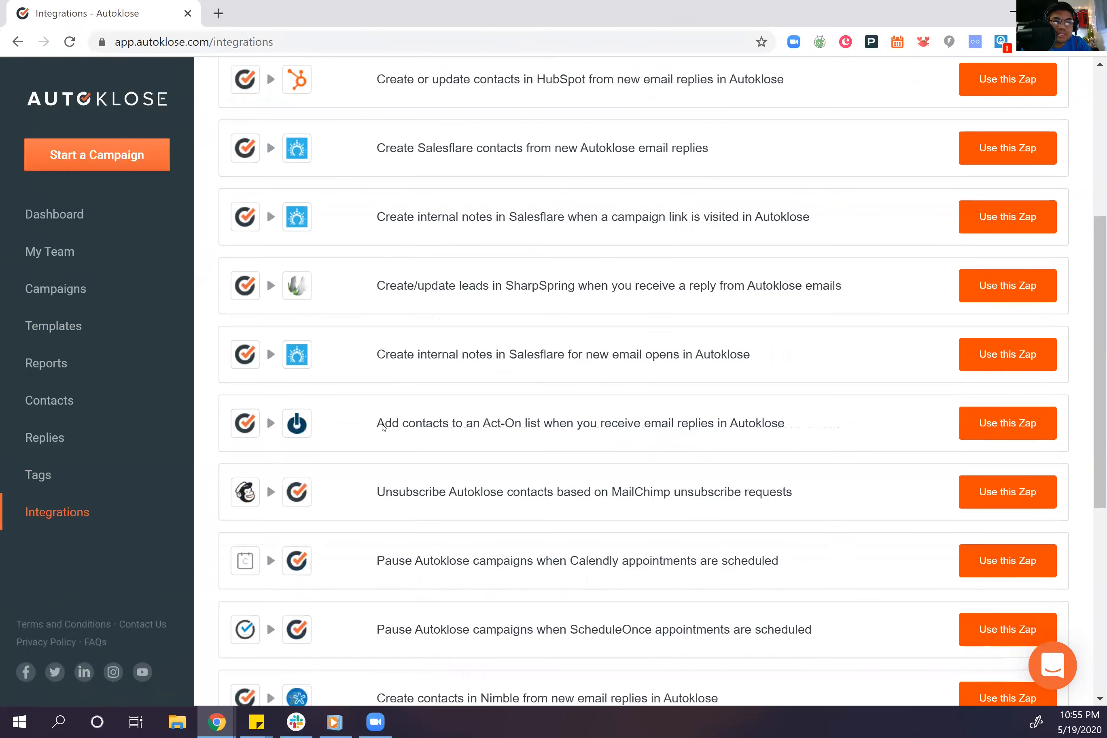
pyautogui.scroll(-5, 383, 423)
pyautogui.scroll(-3, 379, 405)
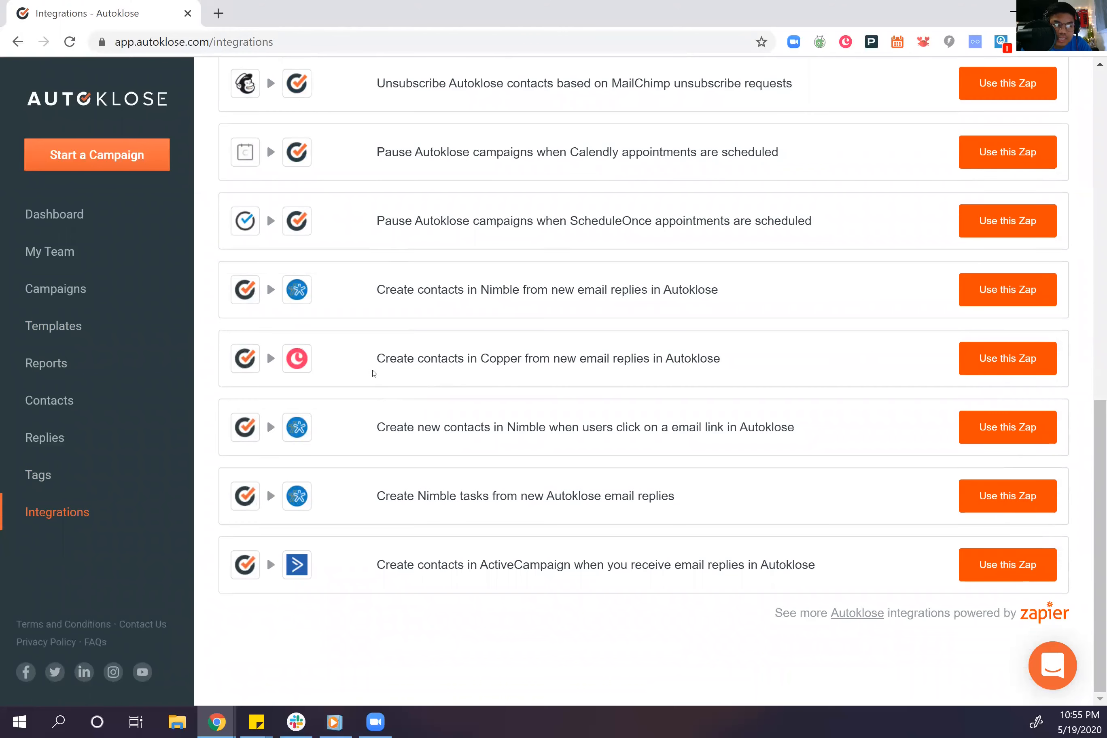
pyautogui.scroll(15, 257, 334)
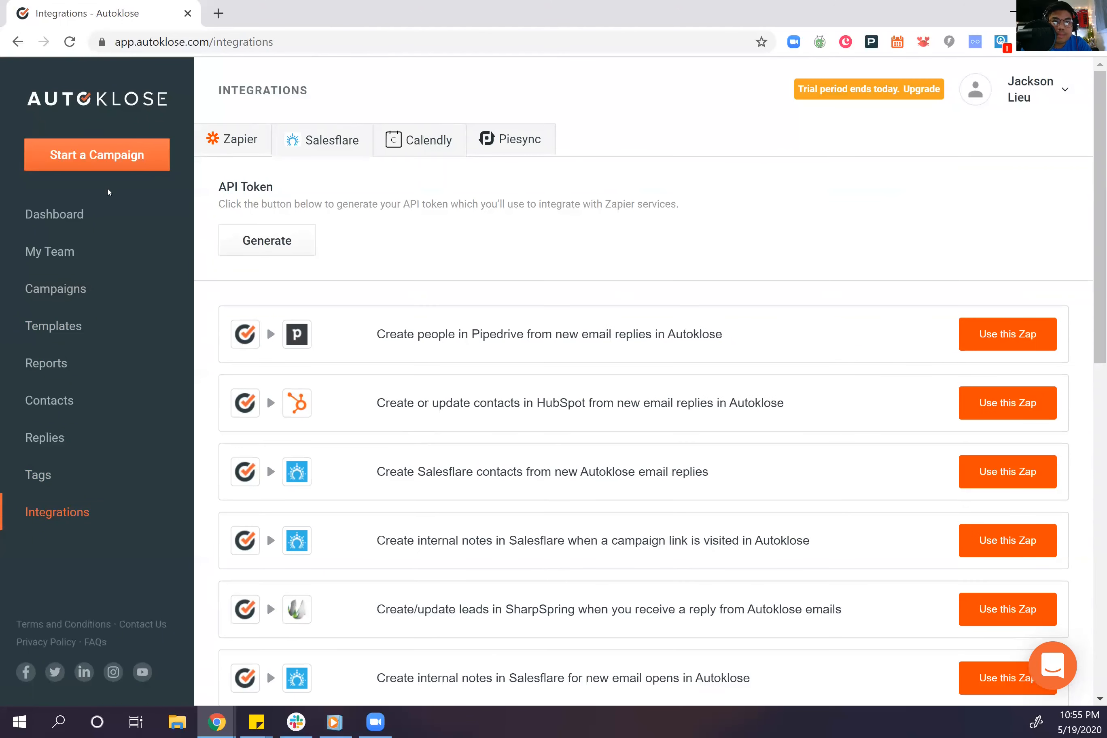
# Step: Revisit the dashboard and the campaigns page
pyautogui.click(106, 204)
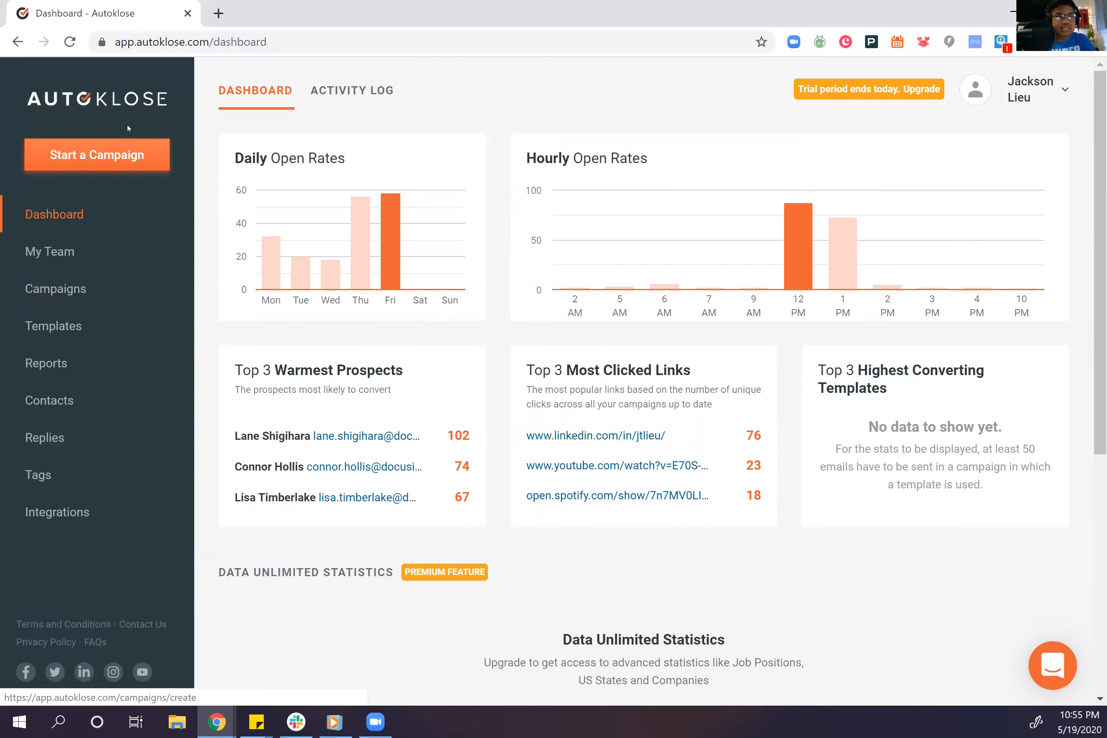
pyautogui.click(62, 287)
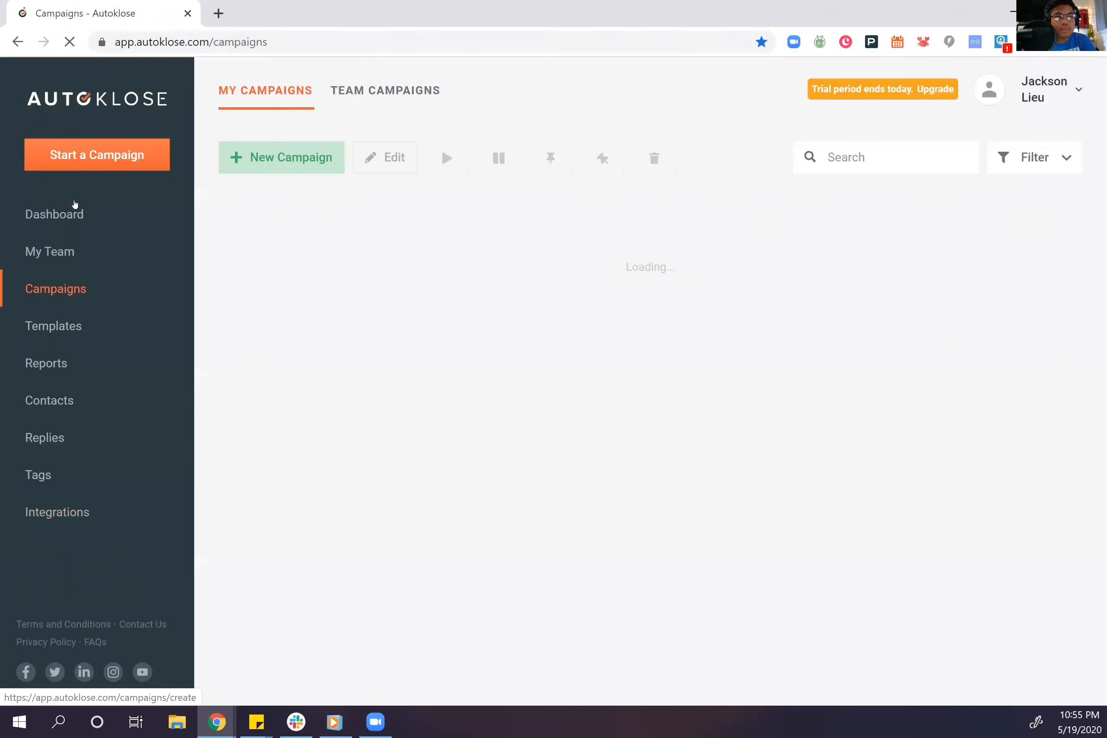
pyautogui.click(72, 213)
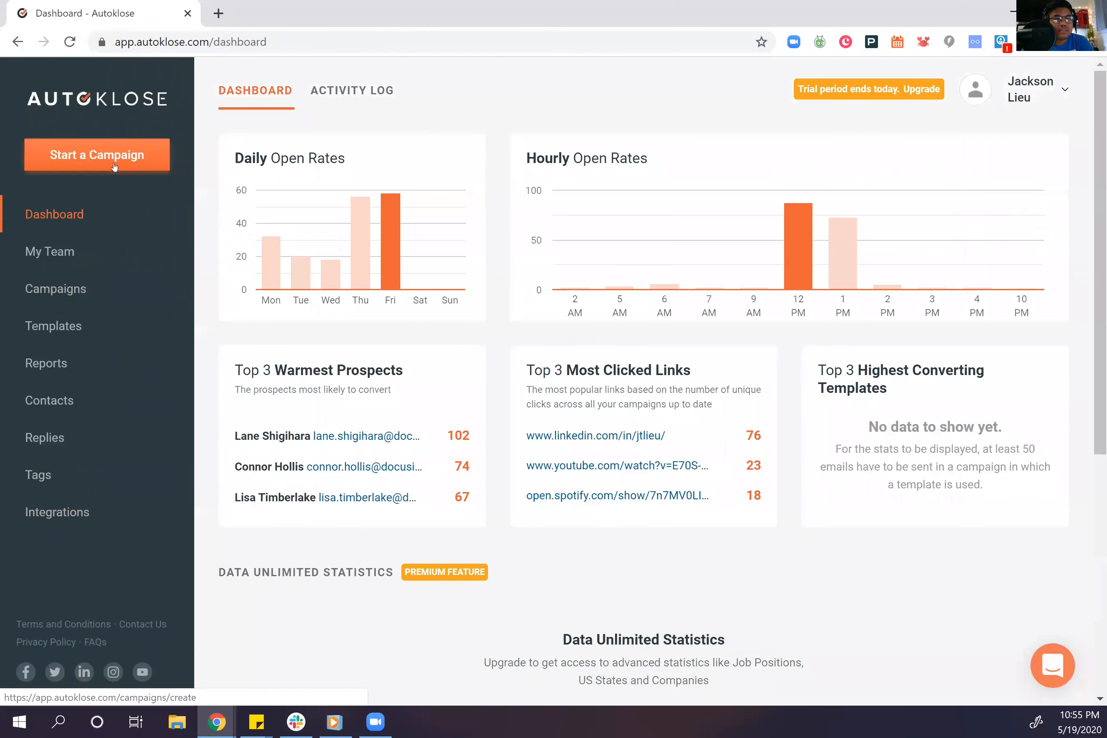
# Step: Start a new campaign and name it "Testing today 5/19/2020"
pyautogui.click(114, 166)
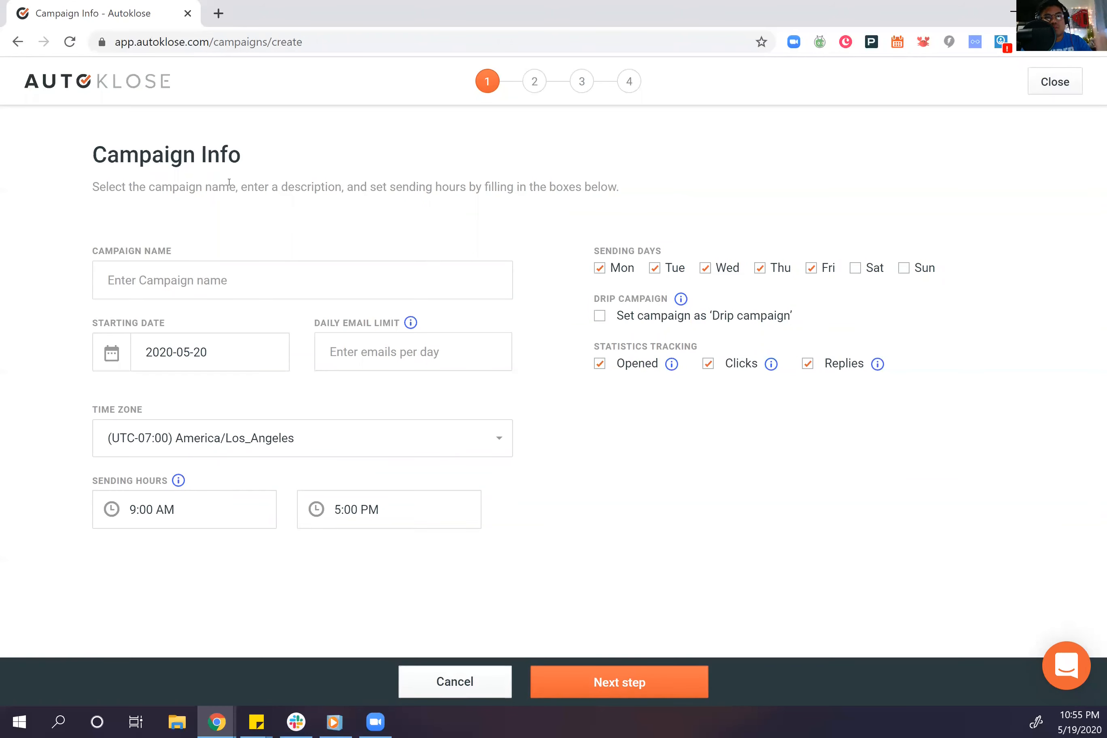
pyautogui.click(177, 285)
pyautogui.write('Testing today ')
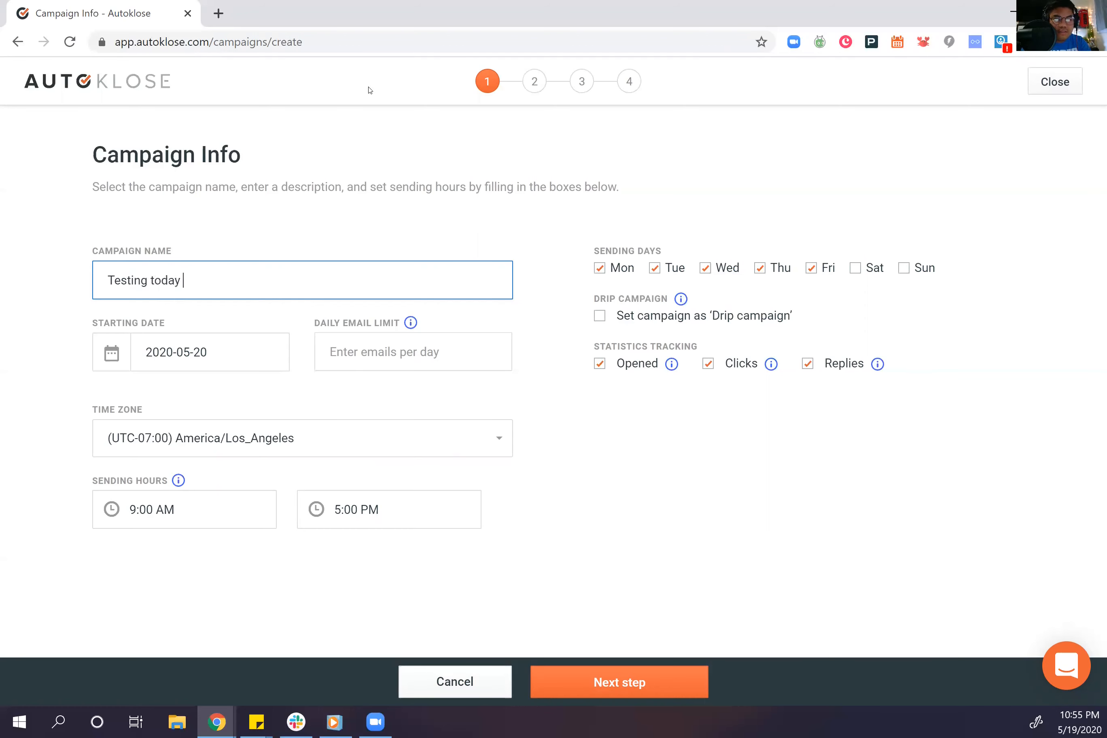
pyautogui.write('/19')
pyautogui.press('BackSpace')
pyautogui.press('BackSpace')
pyautogui.press('BackSpace')
pyautogui.write('5/29/2020')
pyautogui.press('BackSpace')
pyautogui.press('BackSpace')
pyautogui.press('BackSpace')
pyautogui.press('BackSpace')
pyautogui.press('BackSpace')
pyautogui.press('BackSpace')
pyautogui.press('BackSpace')
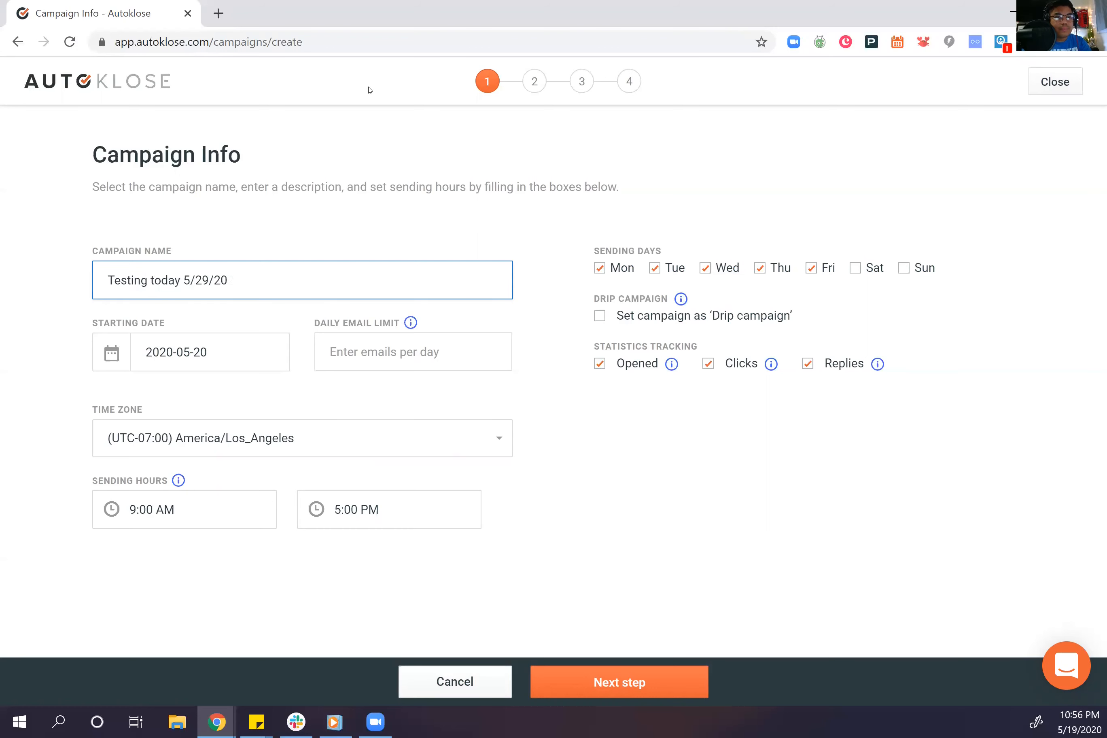
pyautogui.write('19/2020')
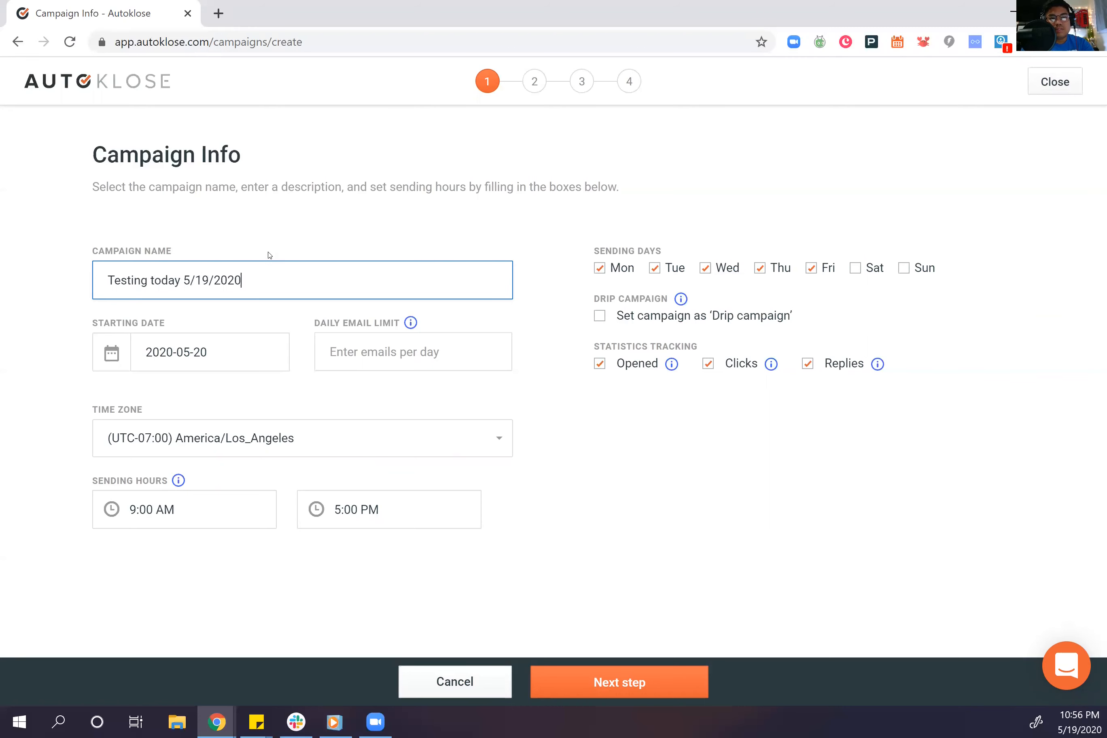
# Step: Choose May 20, 2020 as the campaign's starting date and open the daily email limit for entry
pyautogui.click(251, 346)
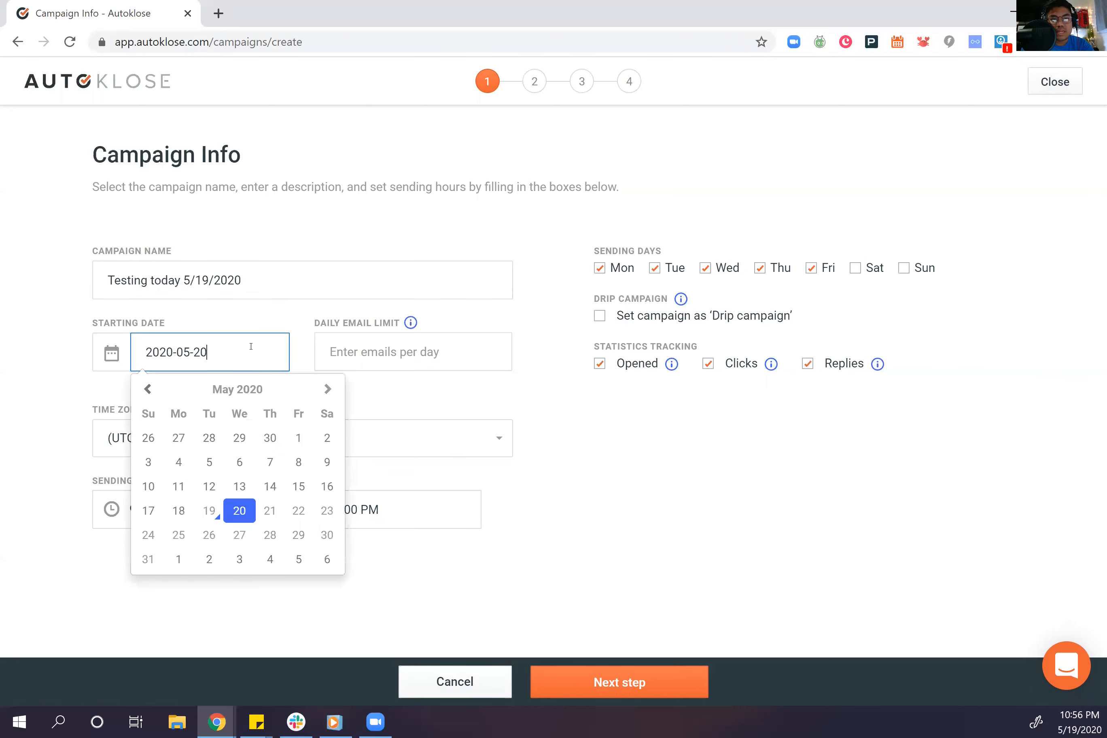
pyautogui.click(245, 510)
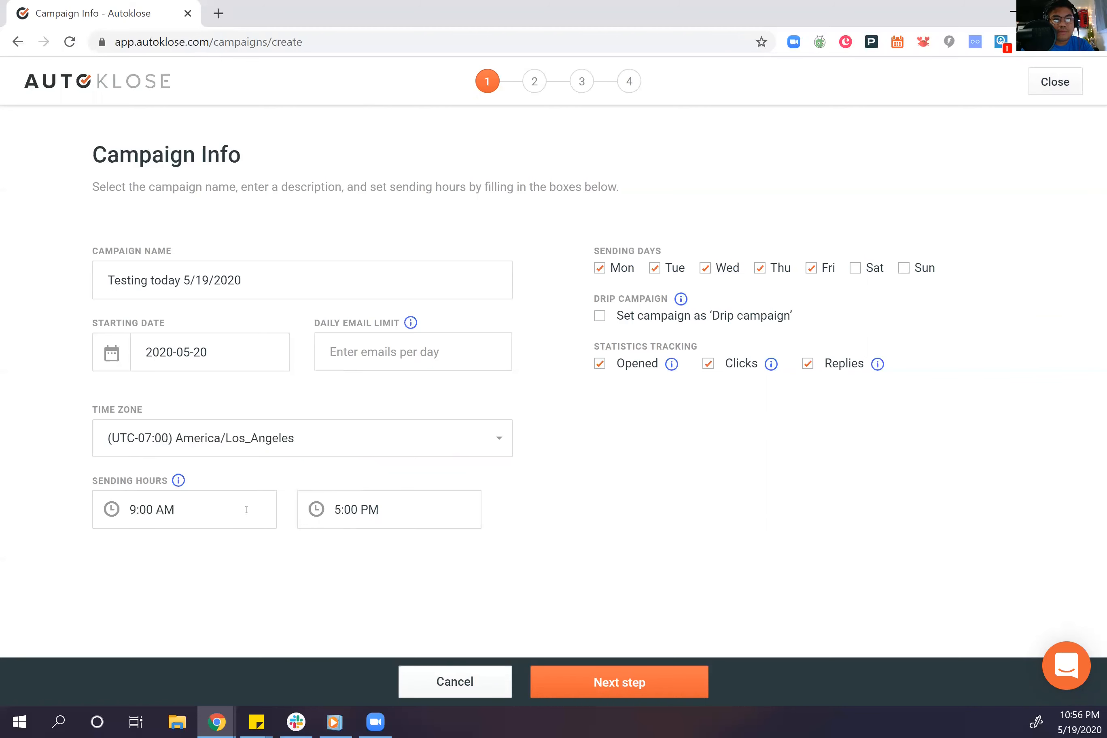
pyautogui.click(397, 356)
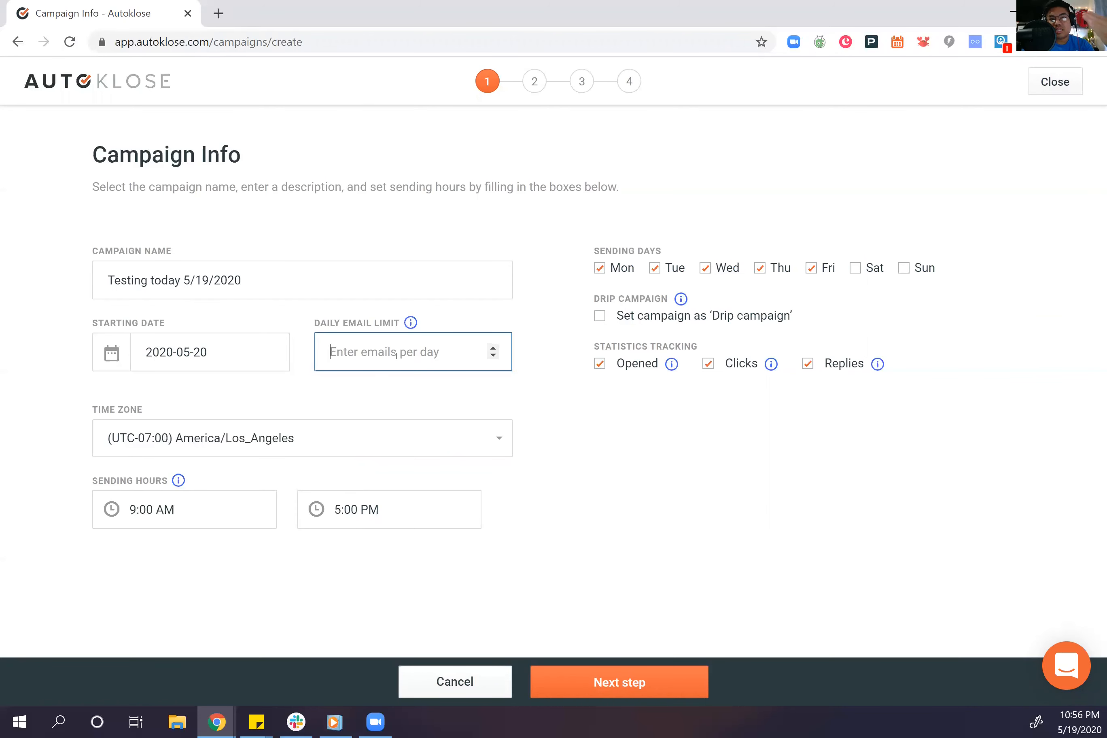
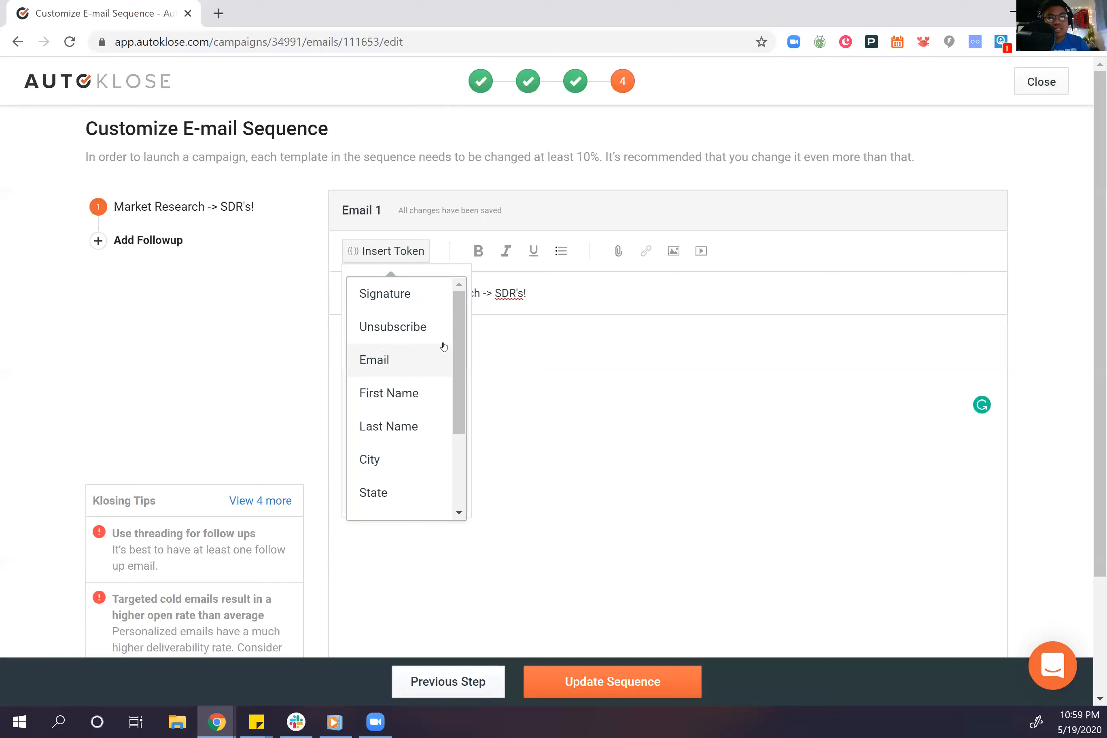
# Step: Insert the First Name token into the greeting of Email 1, followed by a comma and a blank line
pyautogui.moveTo(459, 363)
pyautogui.mouseDown()
pyautogui.moveTo(457, 421)
pyautogui.moveTo(457, 305)
pyautogui.mouseUp()
pyautogui.click(422, 394)
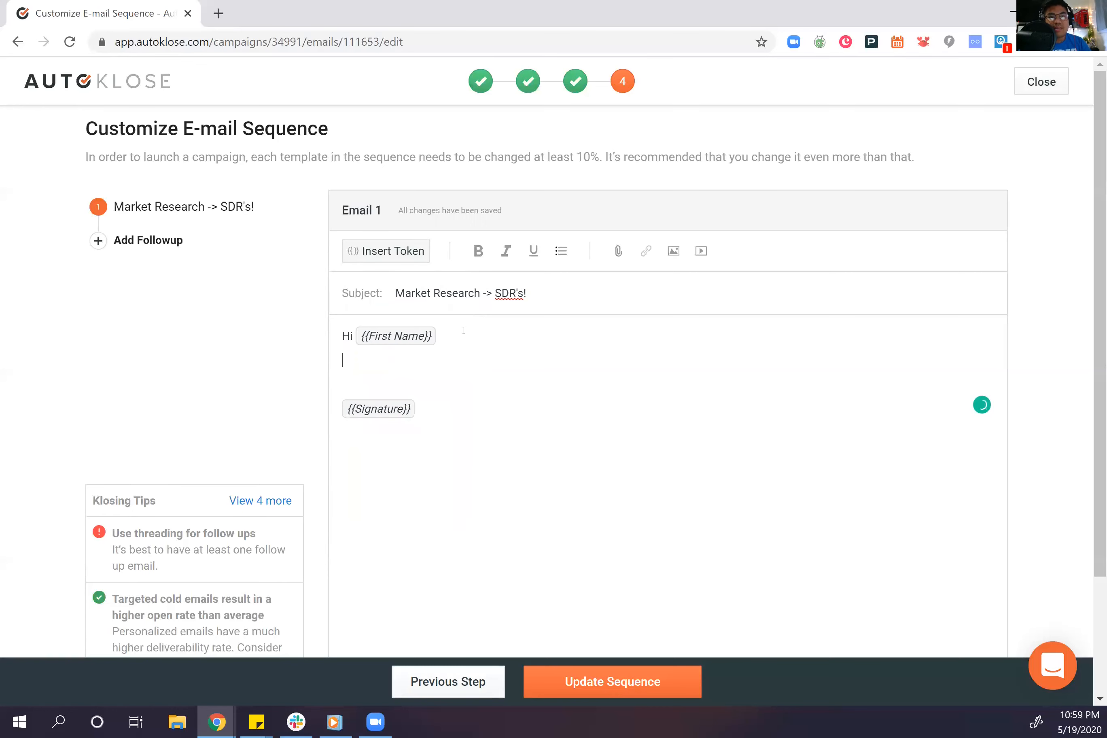
pyautogui.click(464, 329)
pyautogui.write(',')
pyautogui.press('Return')
pyautogui.press('Return')
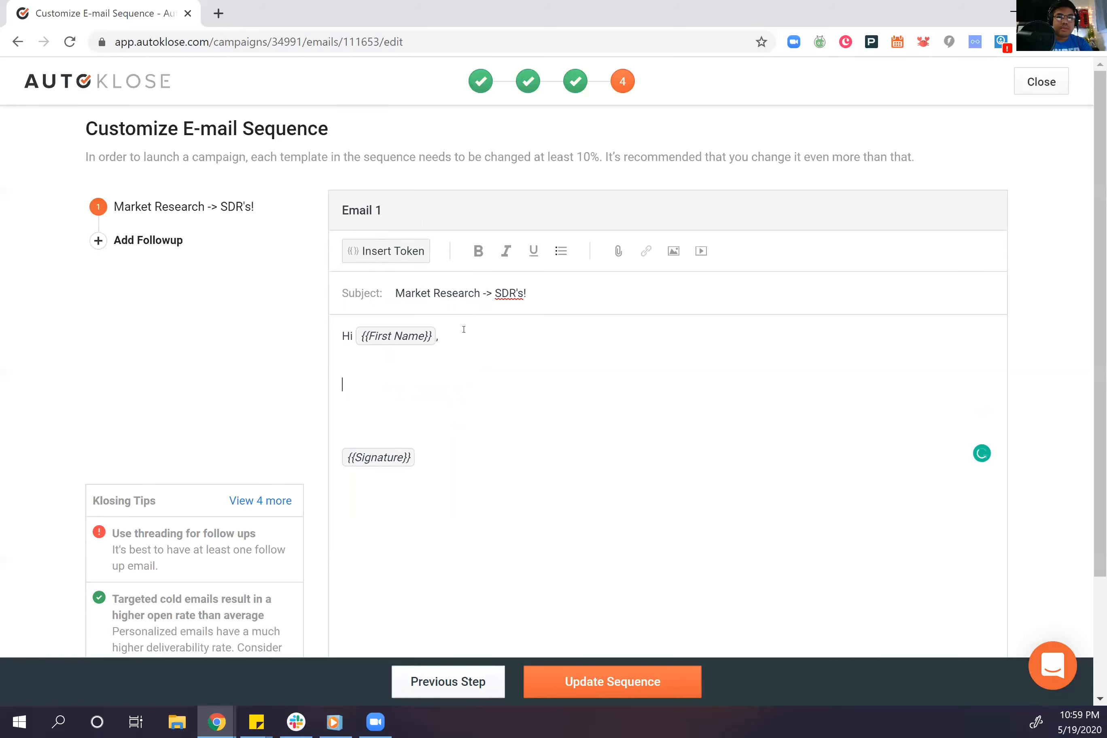
# Step: Write "We're doing a Market Research on SDR's and we want to hear from you!" below the greeting, followed by a blank line
pyautogui.write("We're doing")
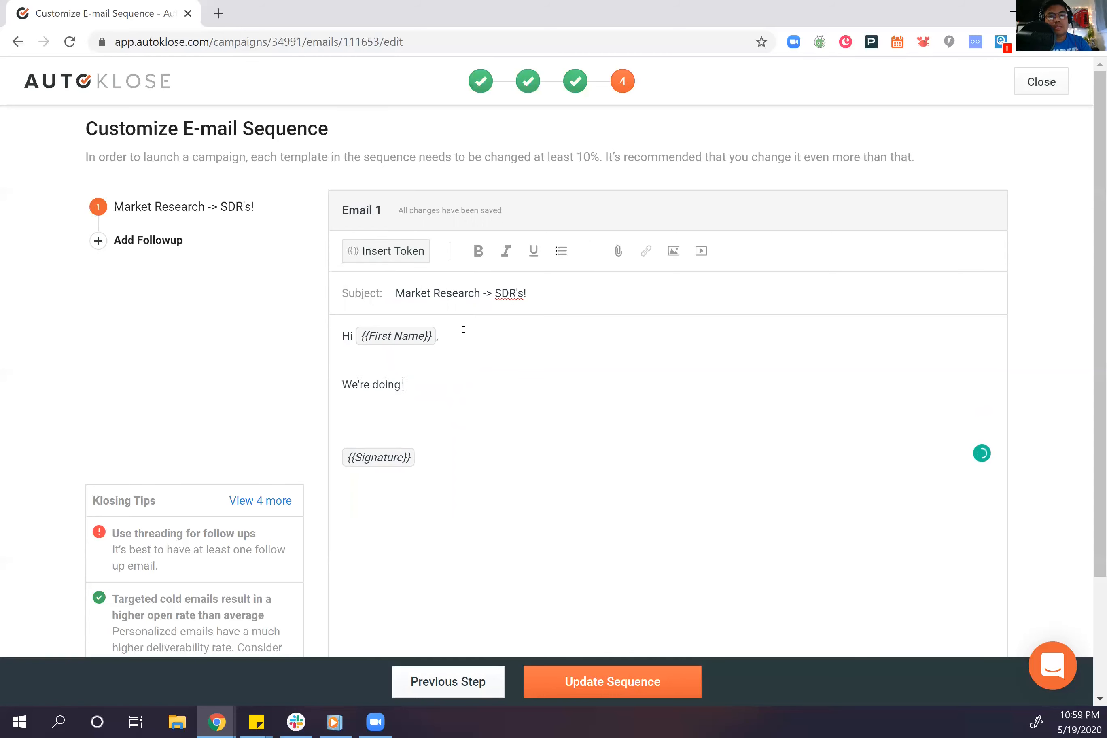
pyautogui.write(' a M')
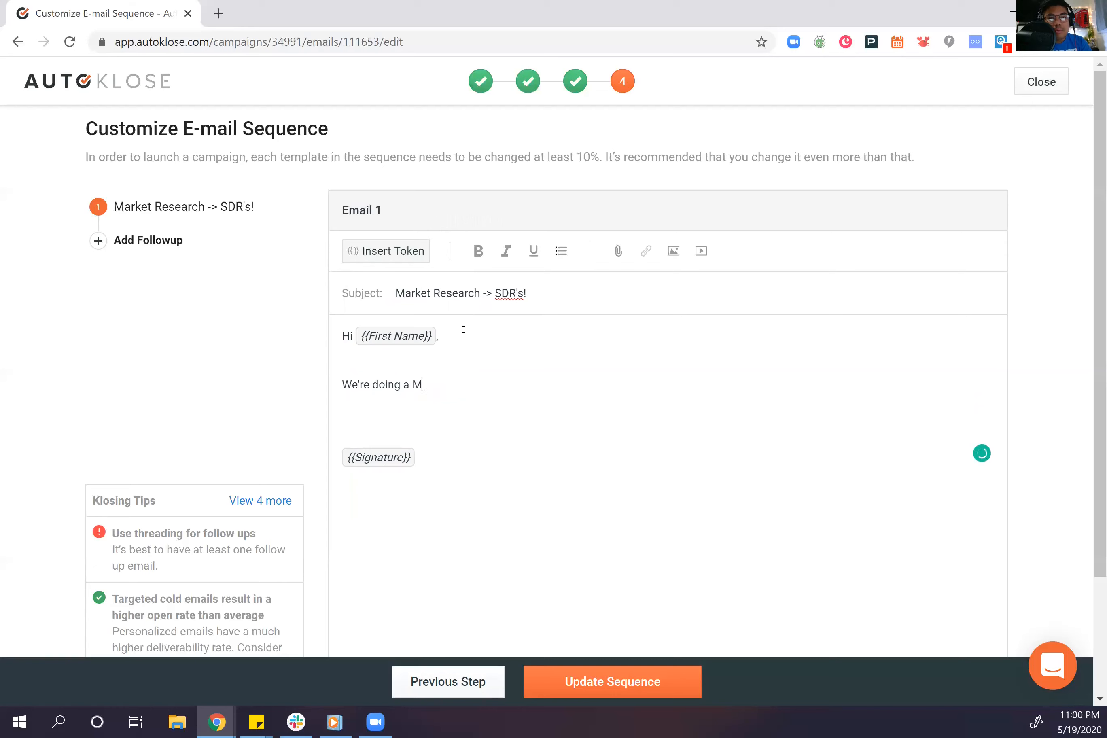
pyautogui.write("arket Research on SDR's and")
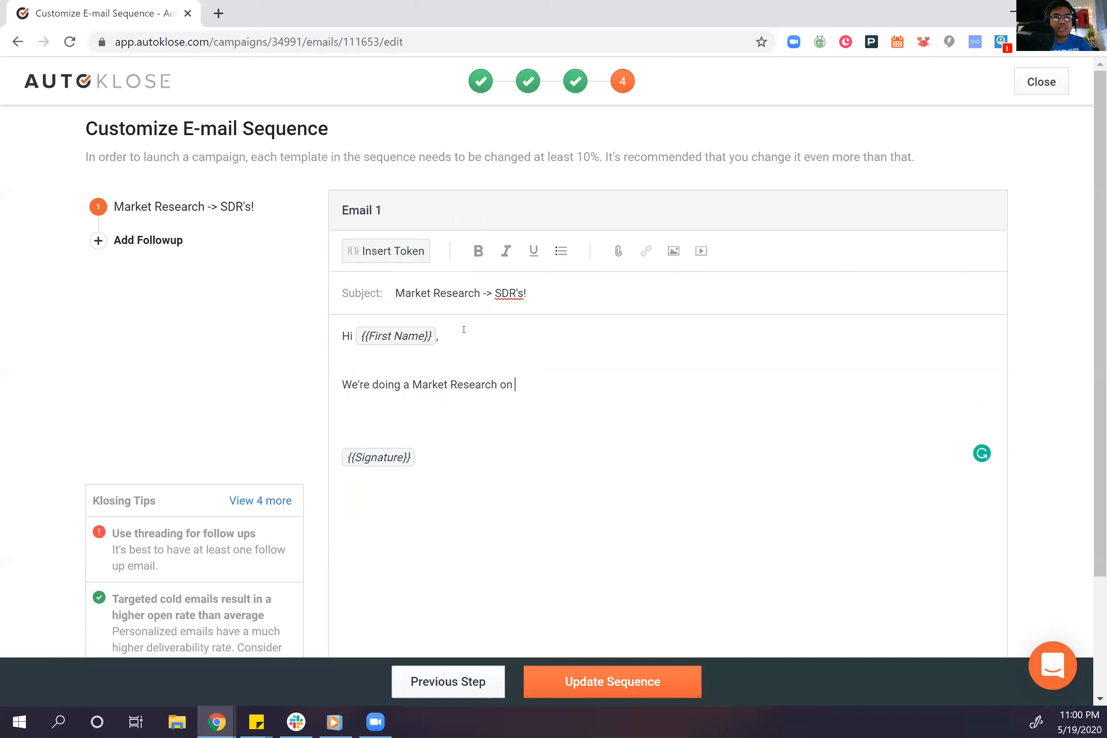
pyautogui.press('BackSpace')
pyautogui.press('BackSpace')
pyautogui.press('BackSpace')
pyautogui.press('BackSpace')
pyautogui.press('BackSpace')
pyautogui.press('BackSpace')
pyautogui.write("'s and we want to hear from you!")
pyautogui.press('Return')
pyautogui.press('Return')
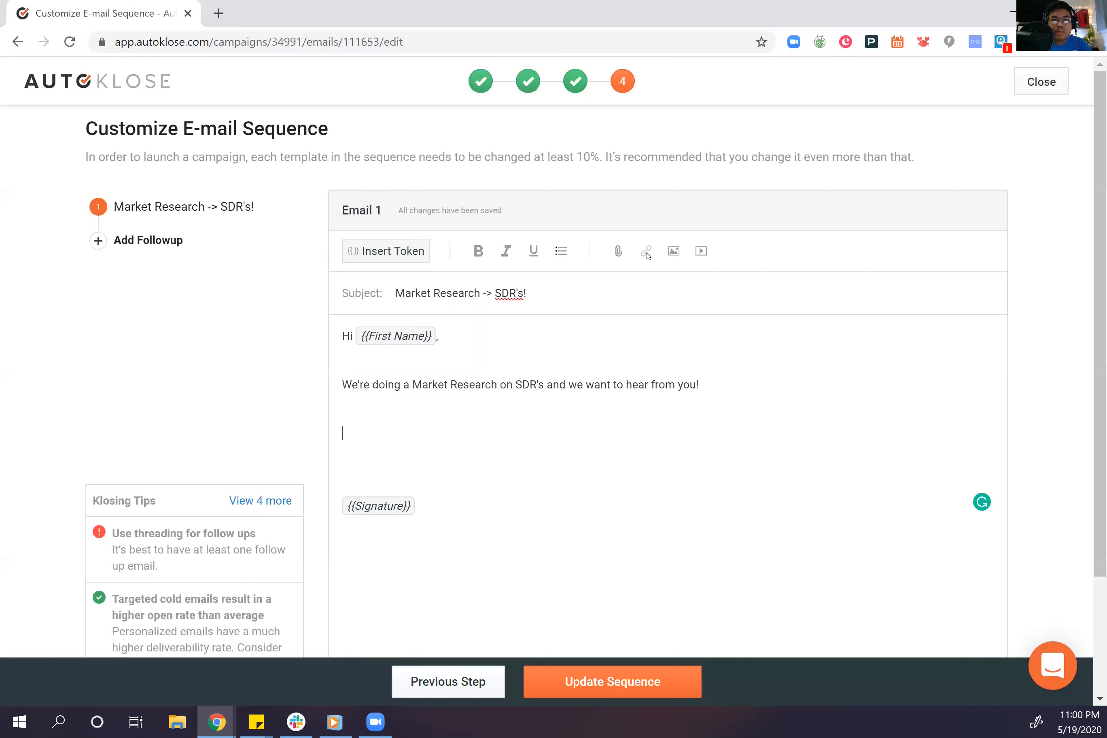
# Step: Upload the market research chart image into the email body below the sentence
pyautogui.click(674, 251)
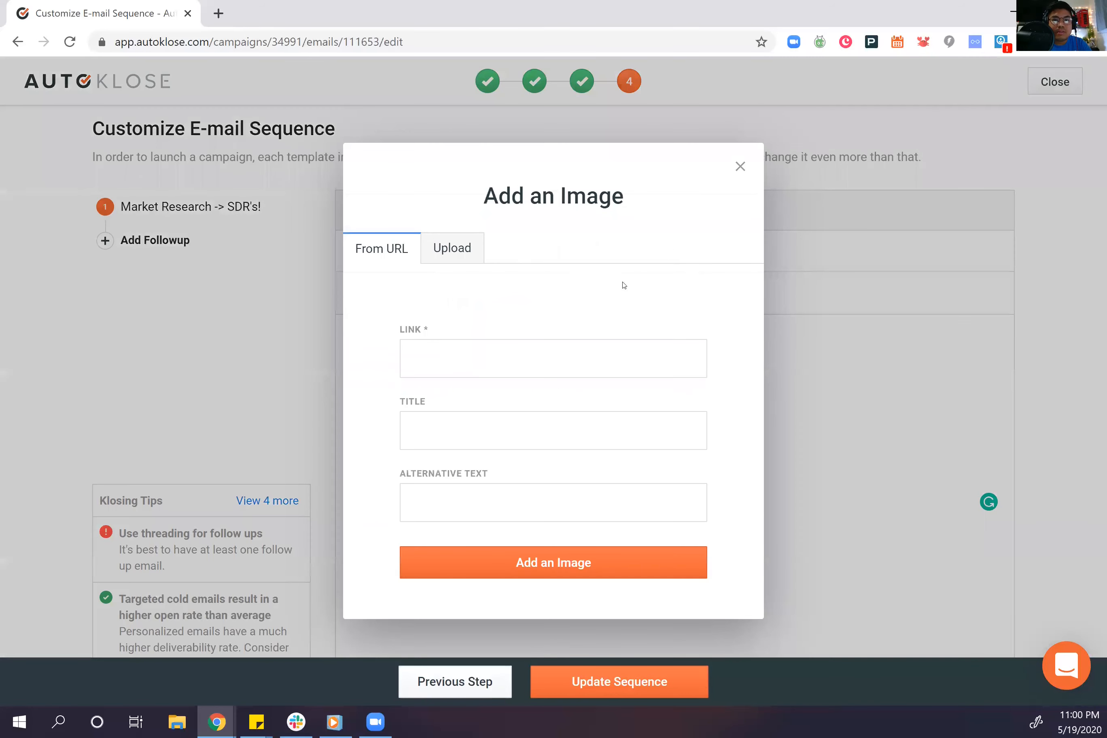
pyautogui.click(454, 254)
pyautogui.click(545, 508)
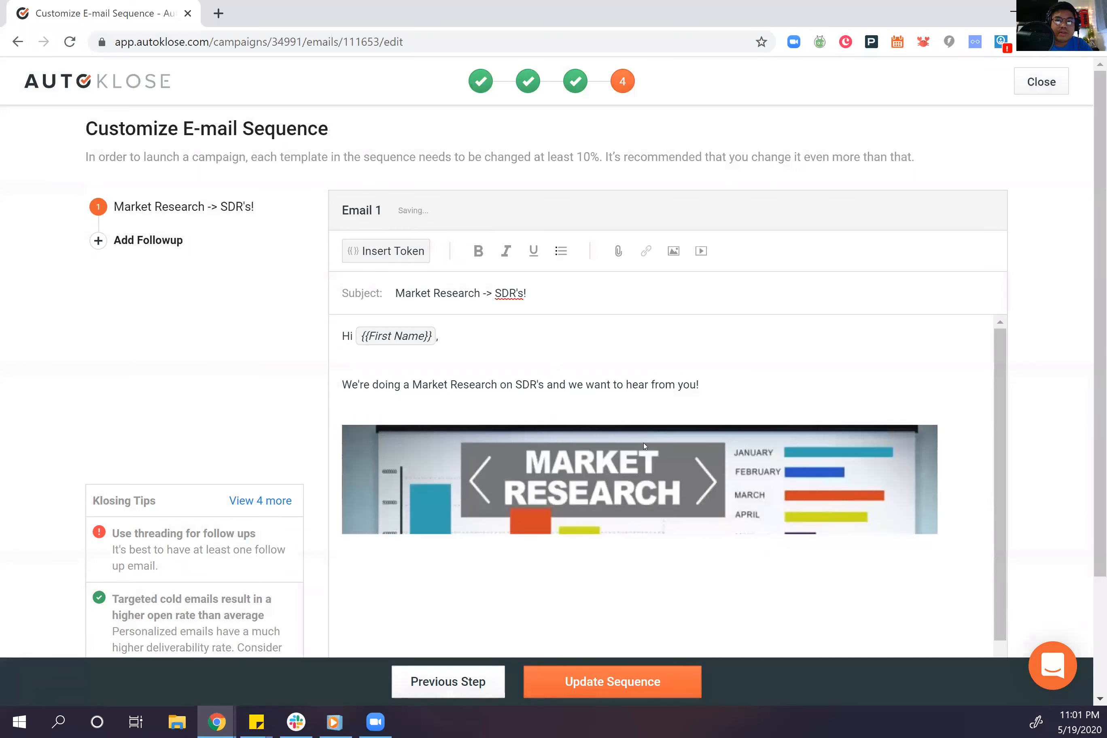
# Step: Remove the blank line above the market research image and add a new line beneath it
pyautogui.scroll(-1, 678, 421)
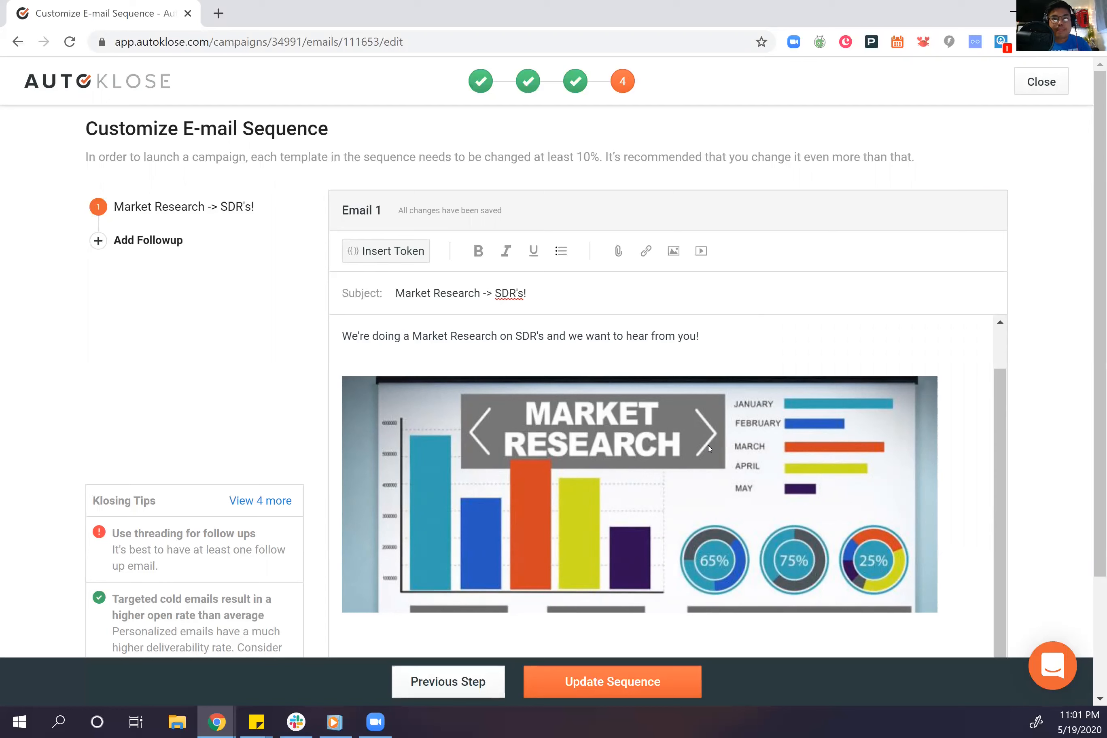
pyautogui.click(444, 364)
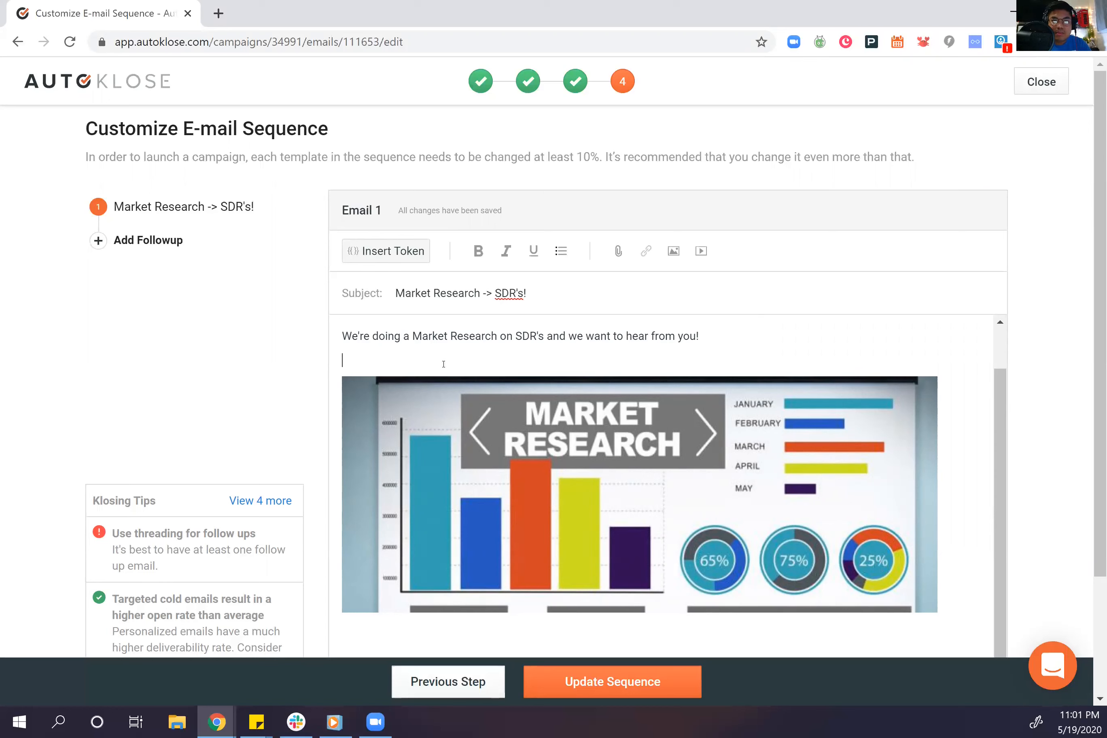
pyautogui.press('BackSpace')
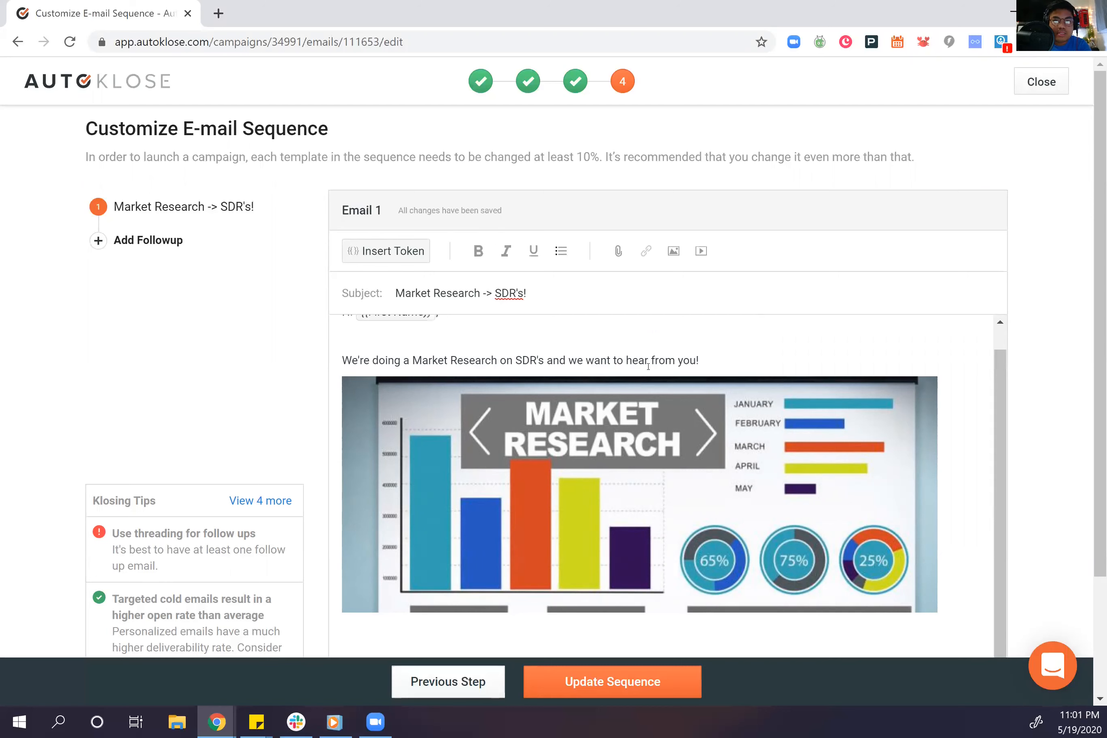
pyautogui.scroll(1, 681, 386)
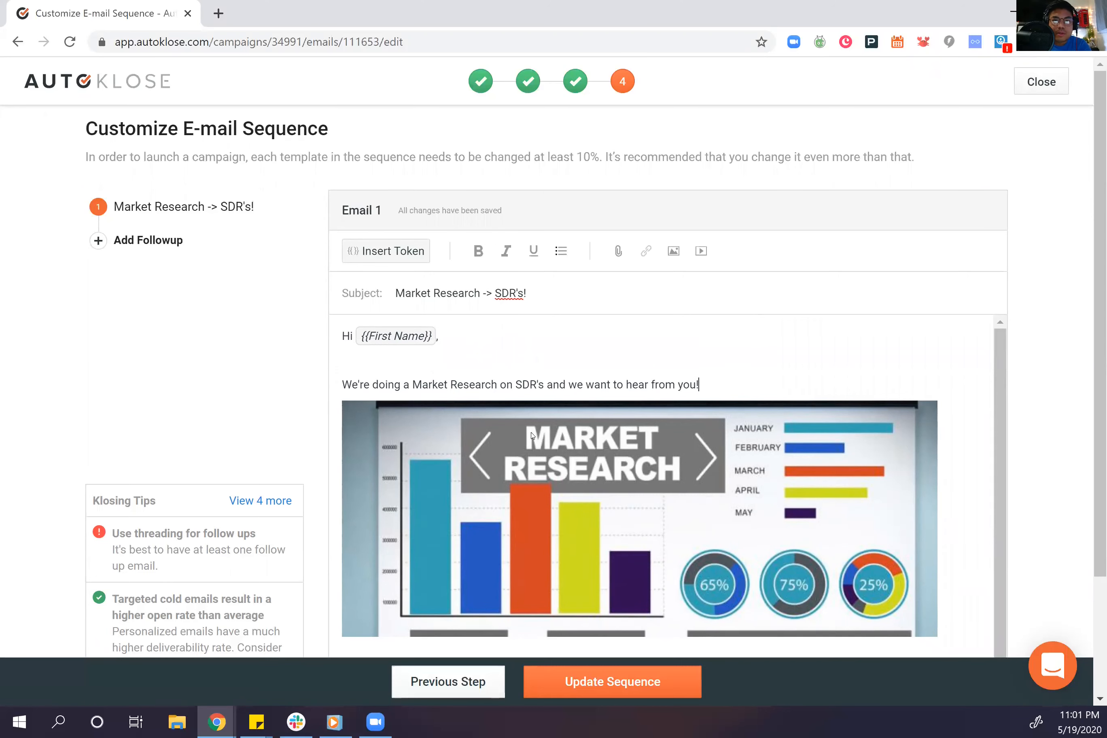
pyautogui.scroll(-1, 534, 436)
pyautogui.click(970, 548)
pyautogui.press('Return')
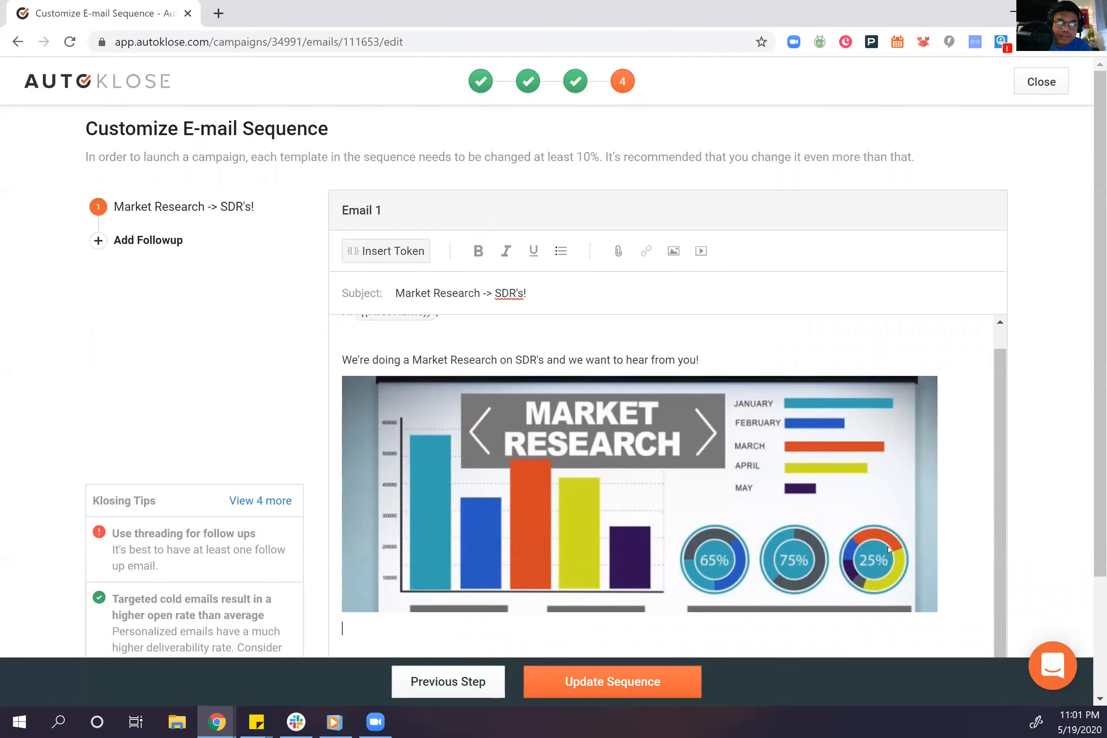
pyautogui.scroll(-1, 741, 531)
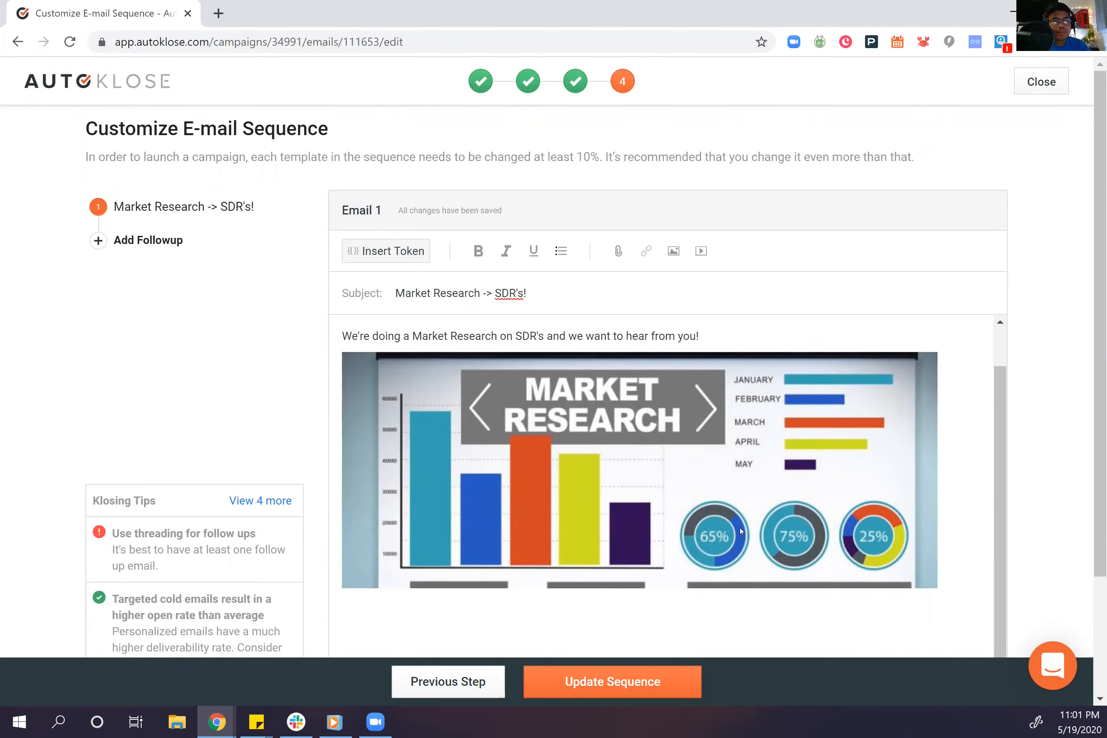
pyautogui.write('H')
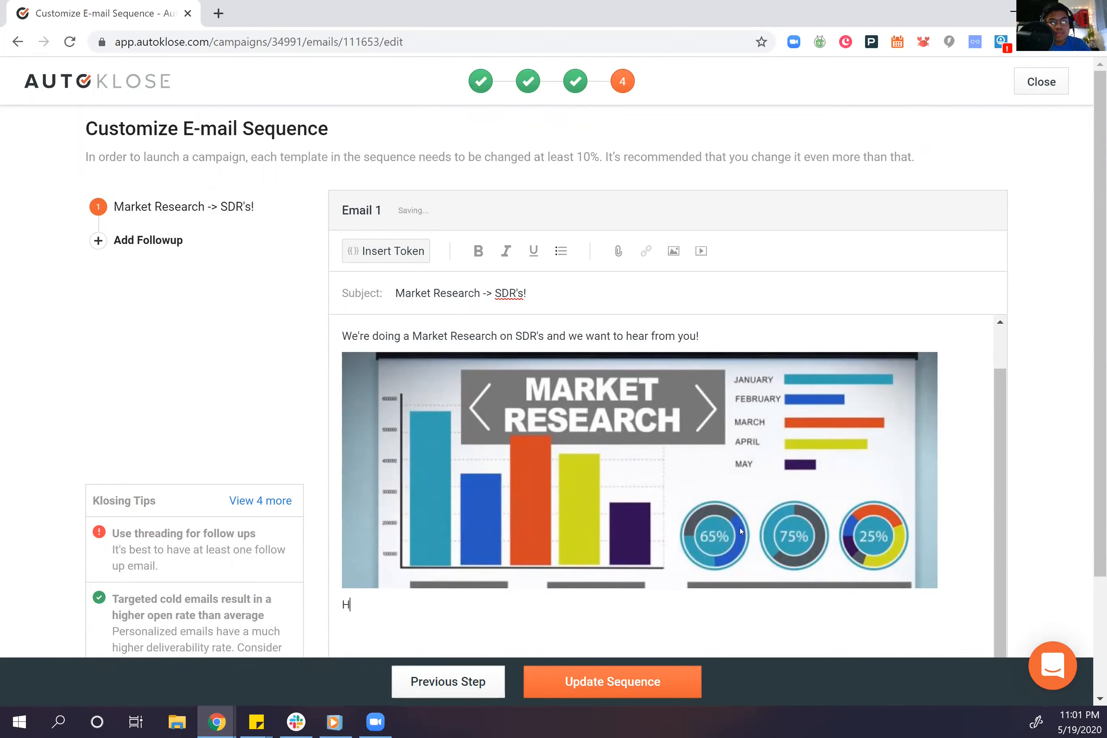
pyautogui.write('as it been')
pyautogui.press('BackSpace')
pyautogui.press('BackSpace')
pyautogui.press('BackSpace')
pyautogui.press('BackSpace')
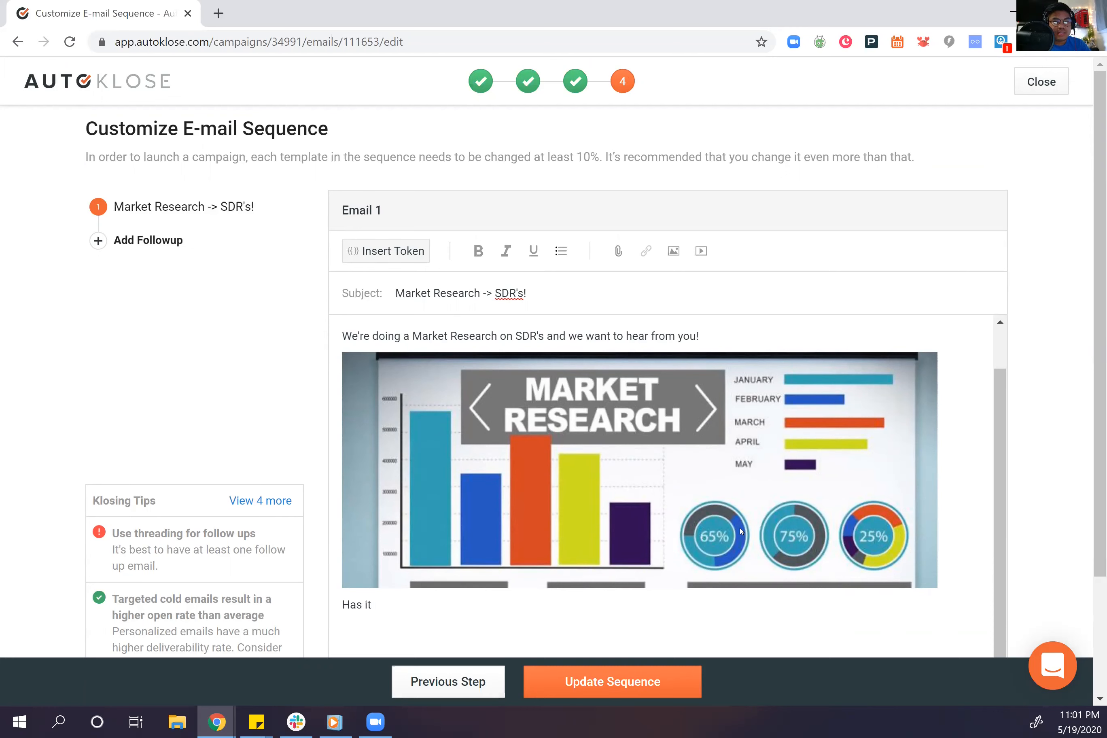
pyautogui.press('BackSpace')
pyautogui.press('BackSpace')
pyautogui.press('BackSpace')
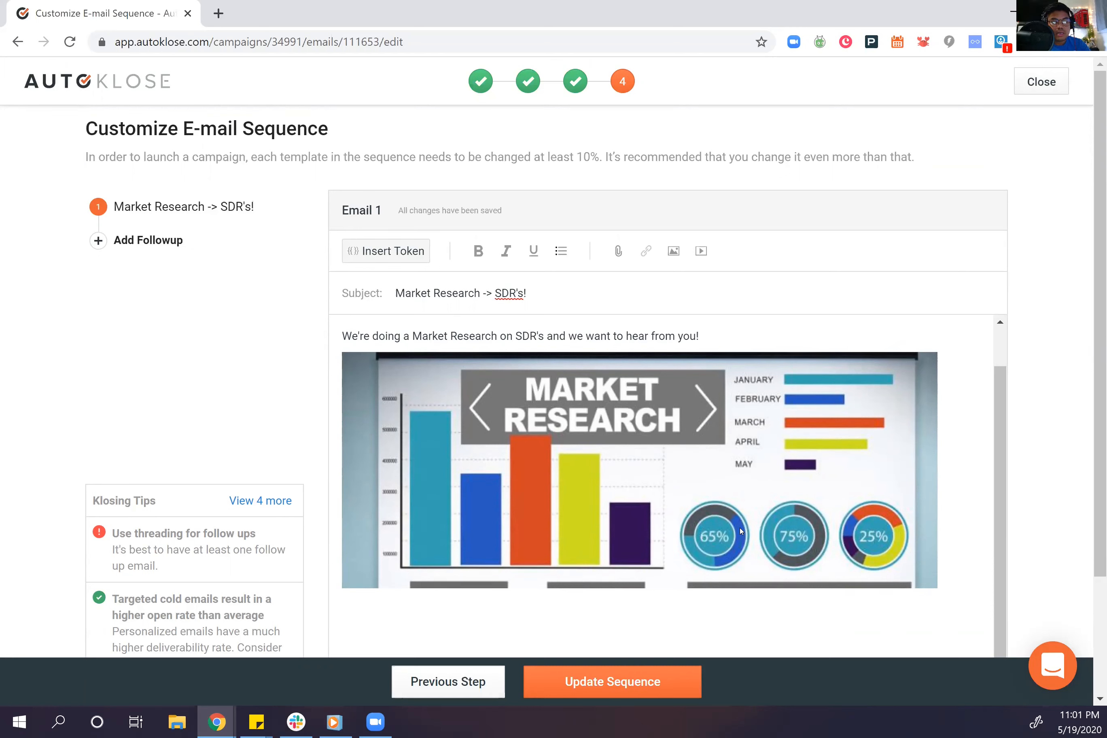
pyautogui.write('Sh')
pyautogui.press('BackSpace')
pyautogui.press('BackSpace')
pyautogui.write('It')
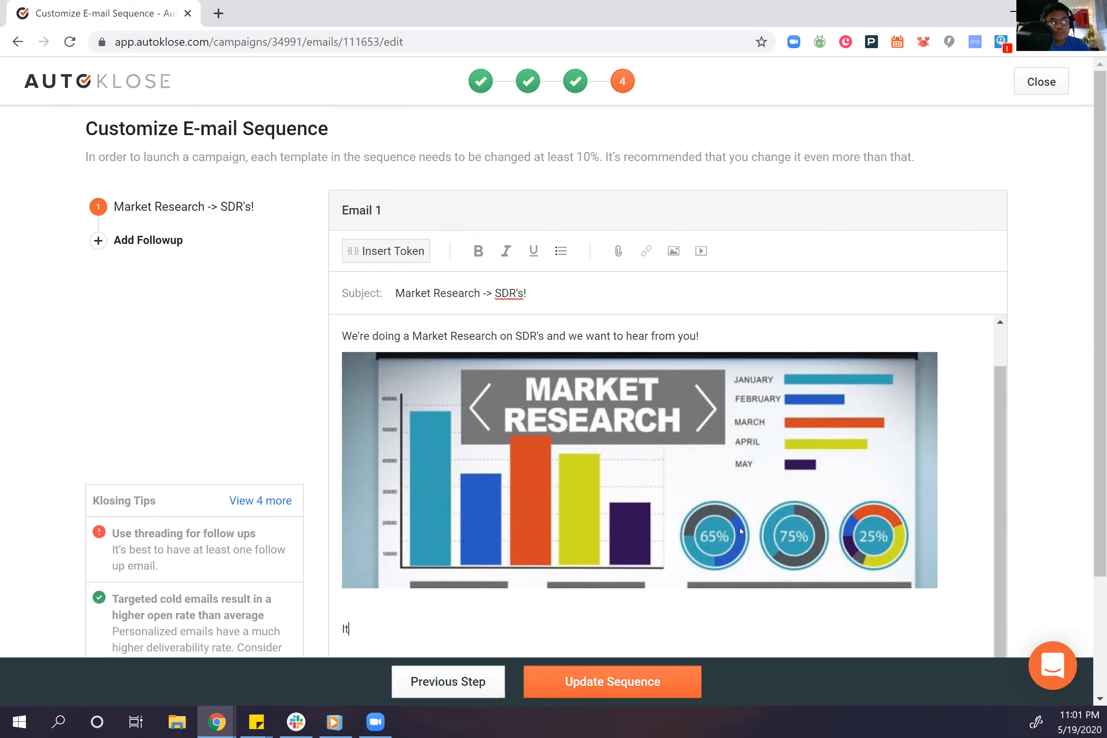
pyautogui.write("'s been hard on b")
pyautogui.press('BackSpace')
pyautogui.press('BackSpace')
pyautogui.press('BackSpace')
pyautogui.press('BackSpace')
pyautogui.press('BackSpace')
pyautogui.press('BackSpace')
pyautogui.press('BackSpace')
pyautogui.press('BackSpace')
pyautogui.press('BackSpace')
pyautogui.press('BackSpace')
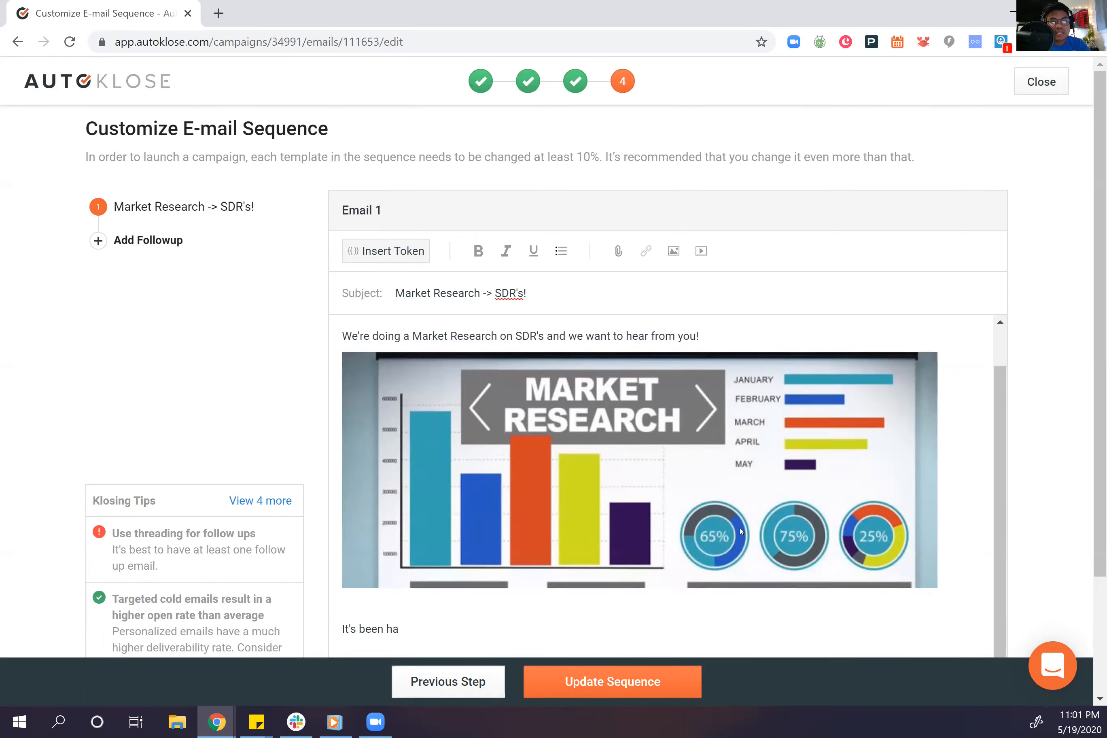
pyautogui.press('BackSpace')
pyautogui.press('BackSpace')
pyautogui.press('BackSpace')
pyautogui.press('BackSpace')
pyautogui.press('BackSpace')
pyautogui.press('BackSpace')
pyautogui.press('BackSpace')
pyautogui.press('BackSpace')
pyautogui.press('BackSpace')
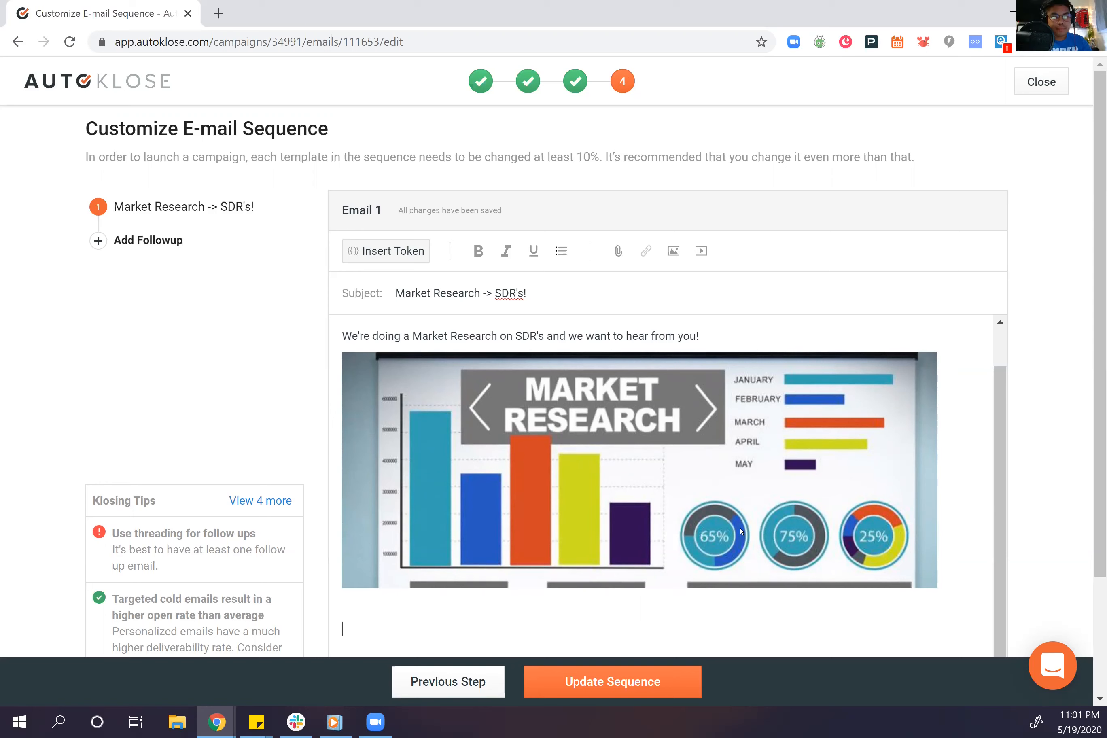
pyautogui.write('A lot of people')
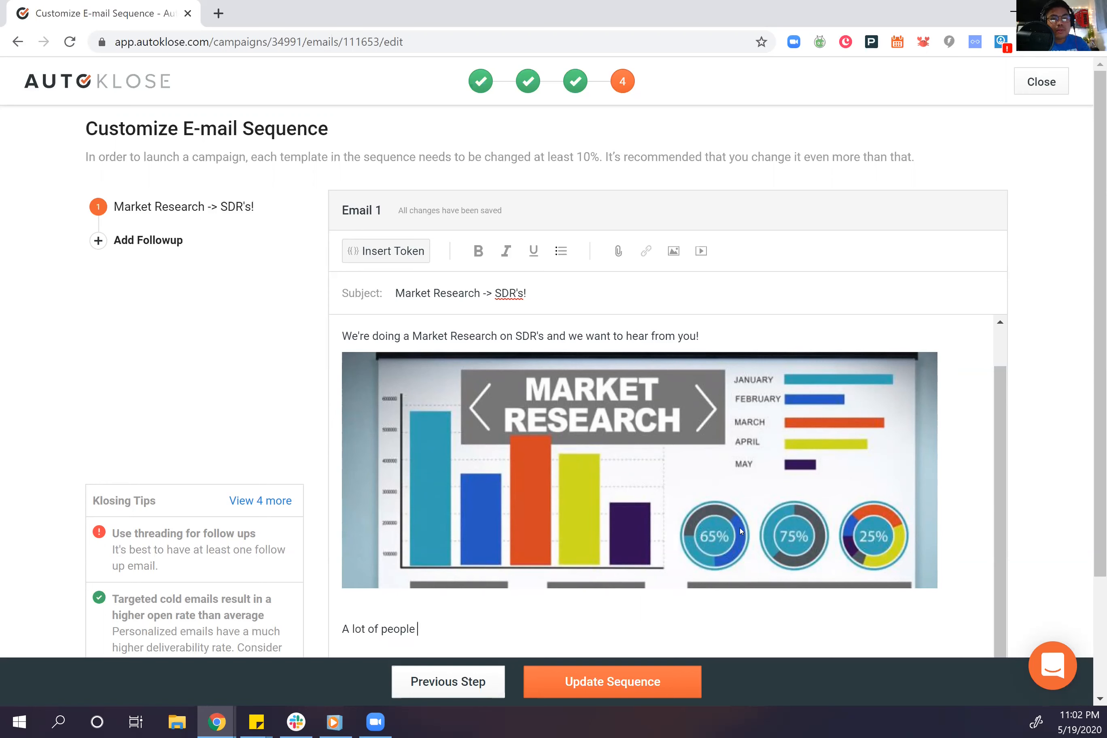
pyautogui.write(" arn't respondi")
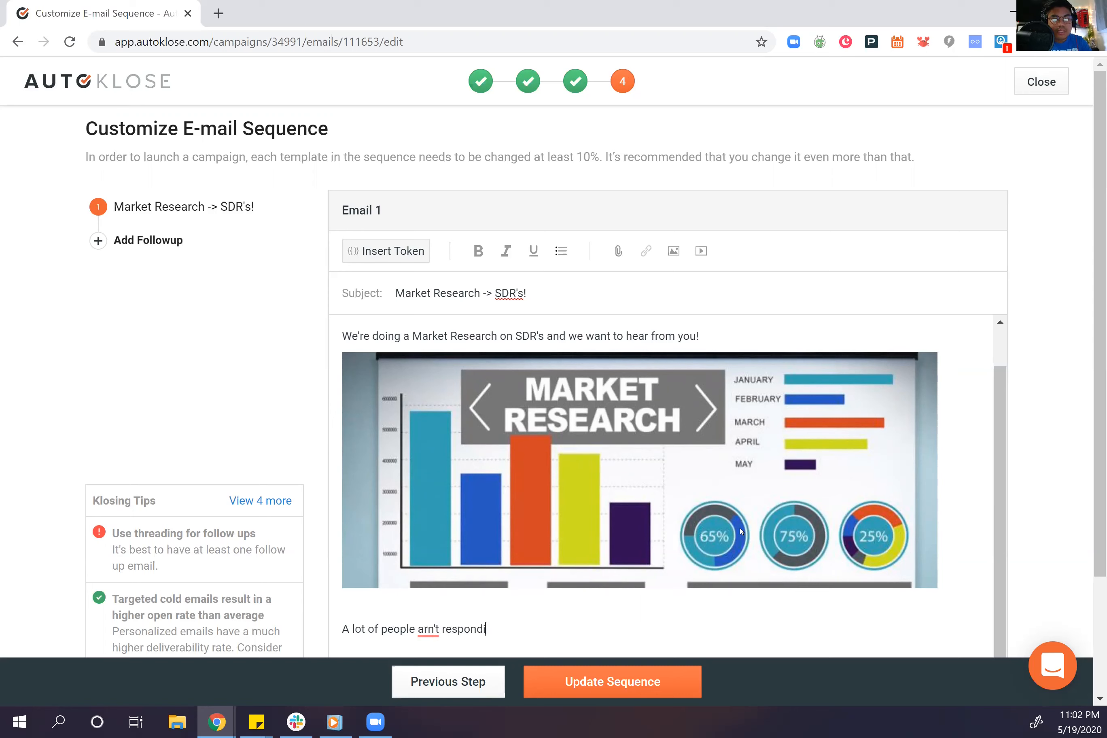
pyautogui.write('ng to emails but are re')
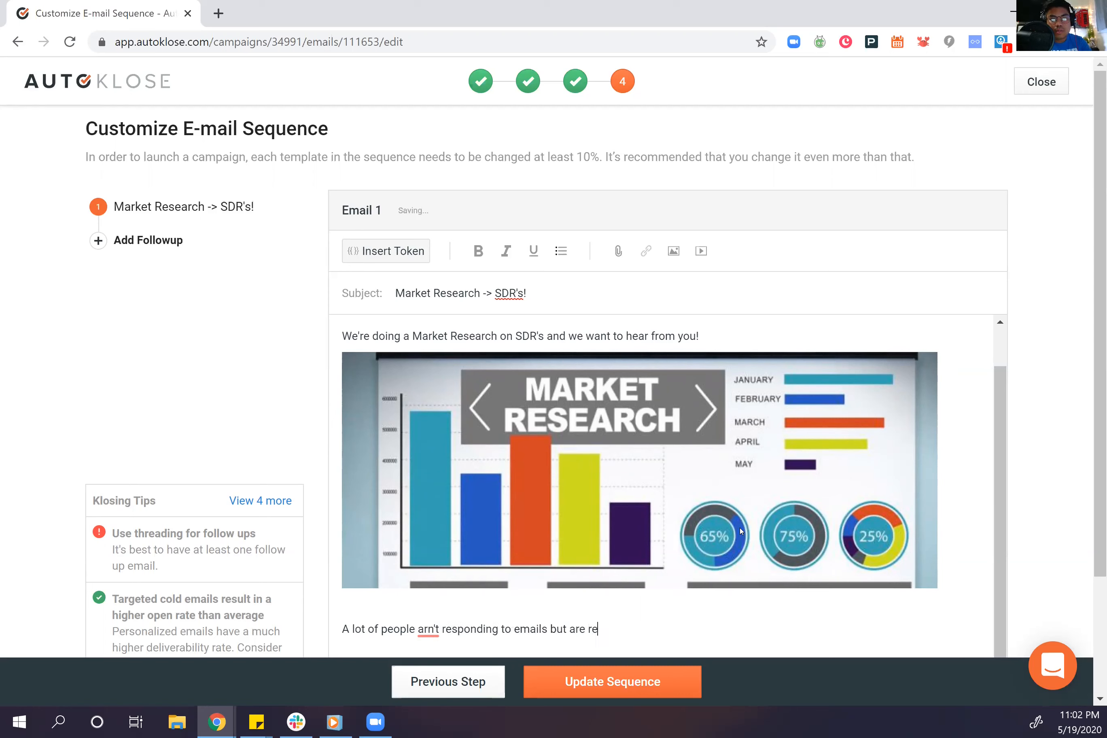
pyautogui.press('BackSpace')
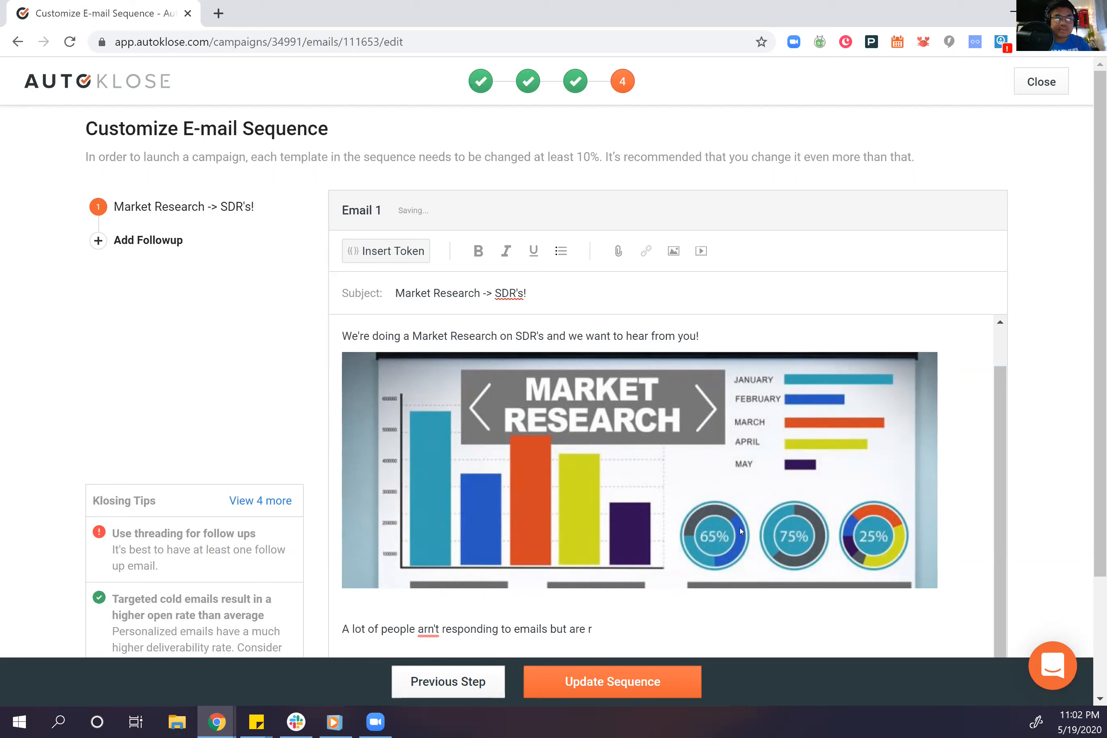
pyautogui.press('BackSpace')
pyautogui.press('BackSpace')
pyautogui.press('BackSpace')
pyautogui.press('BackSpace')
pyautogui.press('BackSpace')
pyautogui.press('BackSpace')
pyautogui.press('BackSpace')
pyautogui.press('BackSpace')
pyautogui.press('BackSpace')
pyautogui.press('BackSpace')
pyautogui.press('BackSpace')
pyautogui.press('BackSpace')
pyautogui.press('BackSpace')
pyautogui.press('BackSpace')
pyautogui.press('BackSpace')
pyautogui.press('BackSpace')
pyautogui.press('BackSpace')
pyautogui.press('BackSpace')
pyautogui.press('BackSpace')
pyautogui.press('BackSpace')
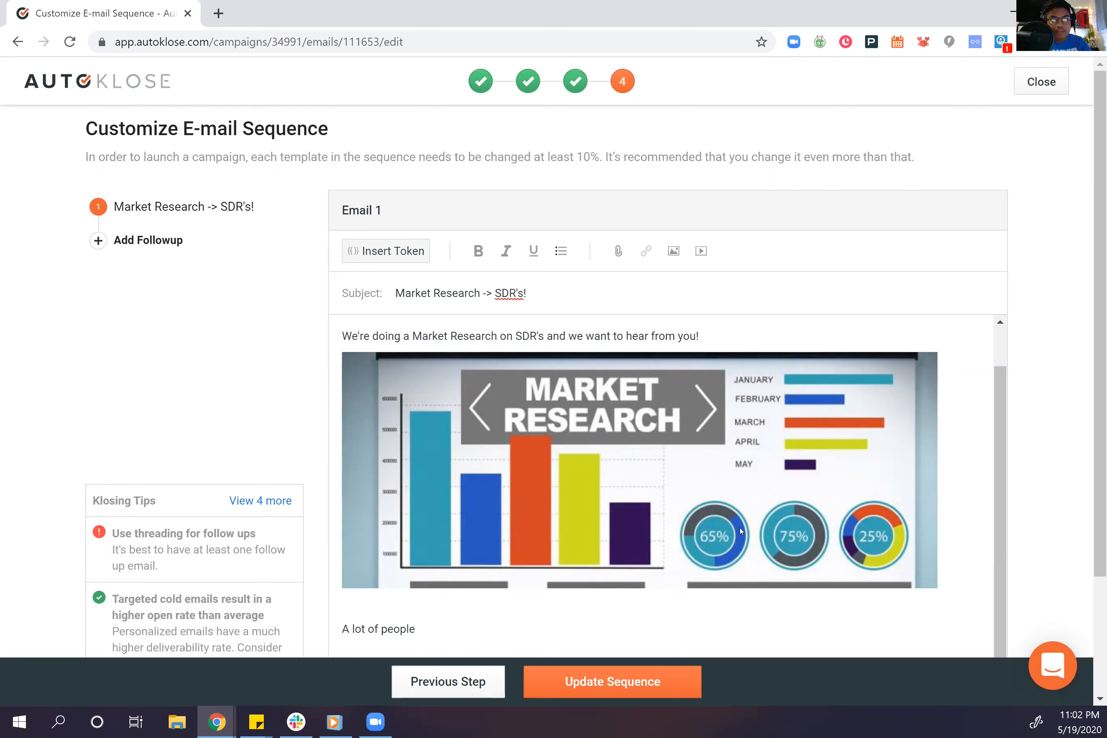
pyautogui.press('BackSpace')
pyautogui.press('BackSpace')
pyautogui.press('BackSpace')
pyautogui.press('BackSpace')
pyautogui.press('BackSpace')
pyautogui.press('BackSpace')
pyautogui.press('BackSpace')
pyautogui.press('BackSpace')
pyautogui.press('BackSpace')
pyautogui.press('BackSpace')
pyautogui.press('BackSpace')
pyautogui.press('BackSpace')
# Step: Write "More prospects are willing to chat on the phone than before, how relevant is this to you?" below the image, correcting the spelling of "relevant"
pyautogui.write('More pros')
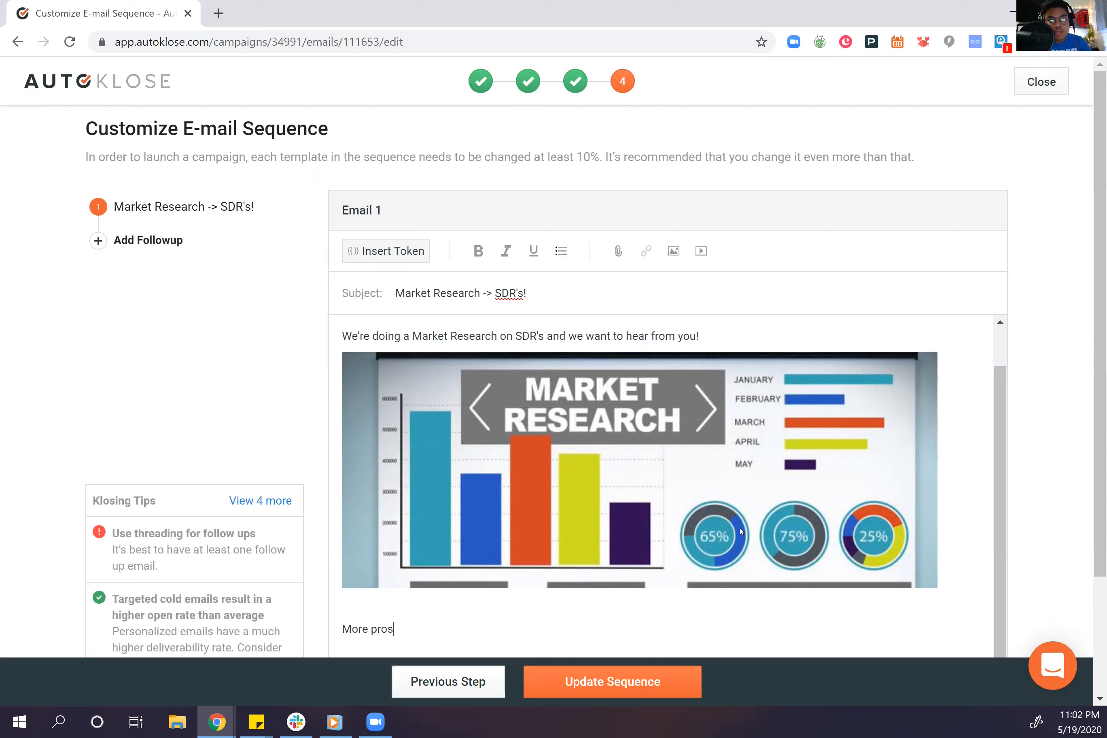
pyautogui.write('pects are ')
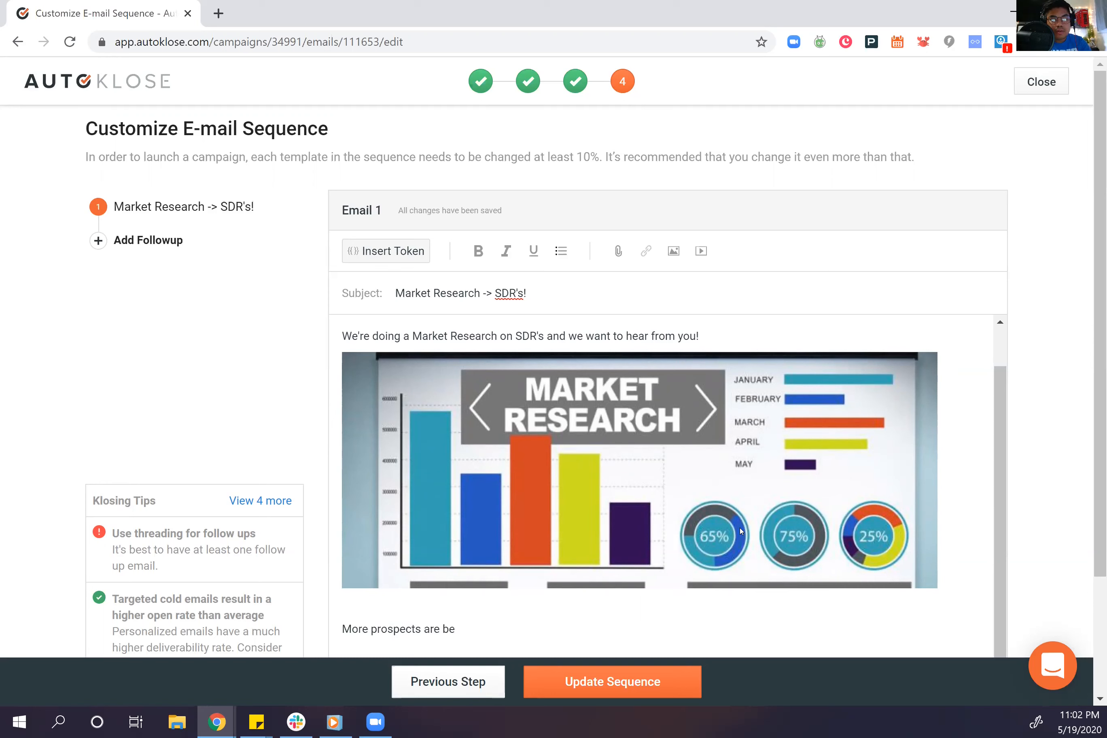
pyautogui.write('willing to op')
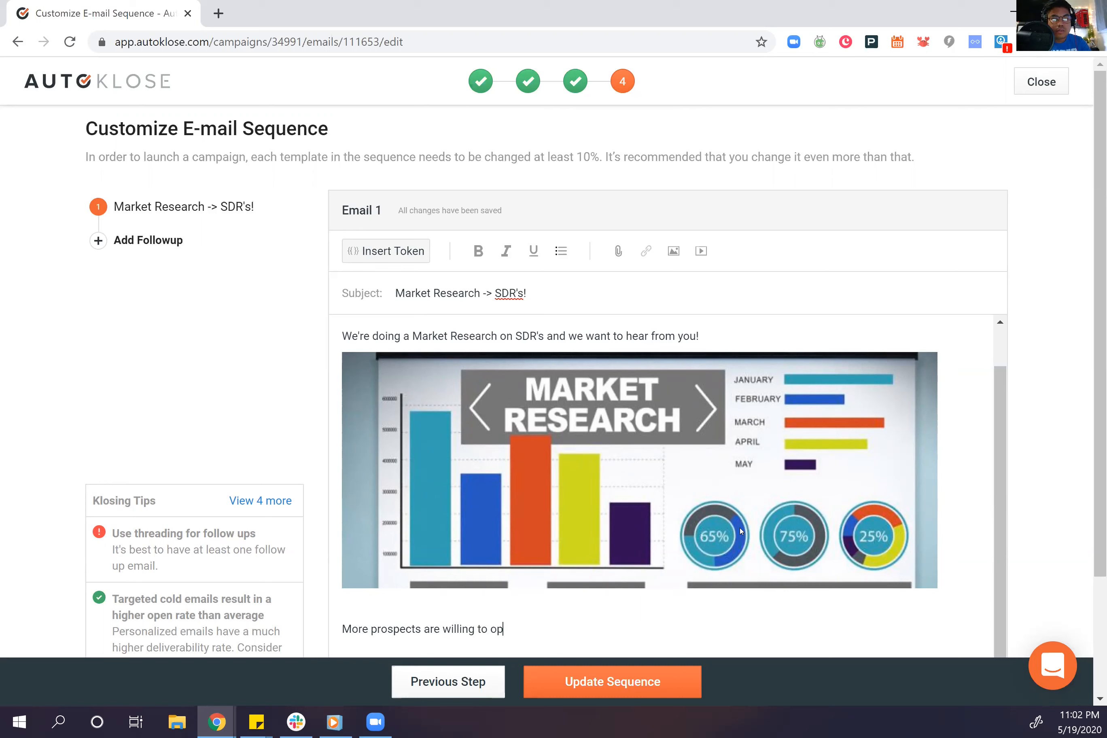
pyautogui.press('BackSpace')
pyautogui.write('ca')
pyautogui.press('BackSpace')
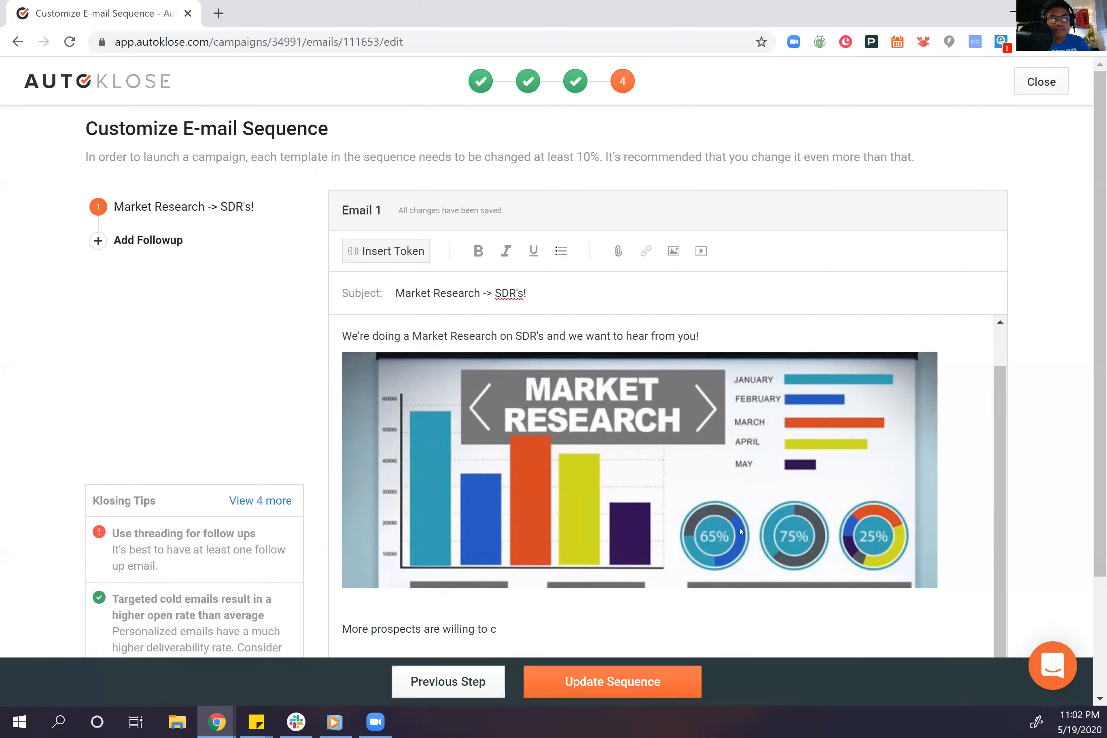
pyautogui.write('hat on the phone than before,')
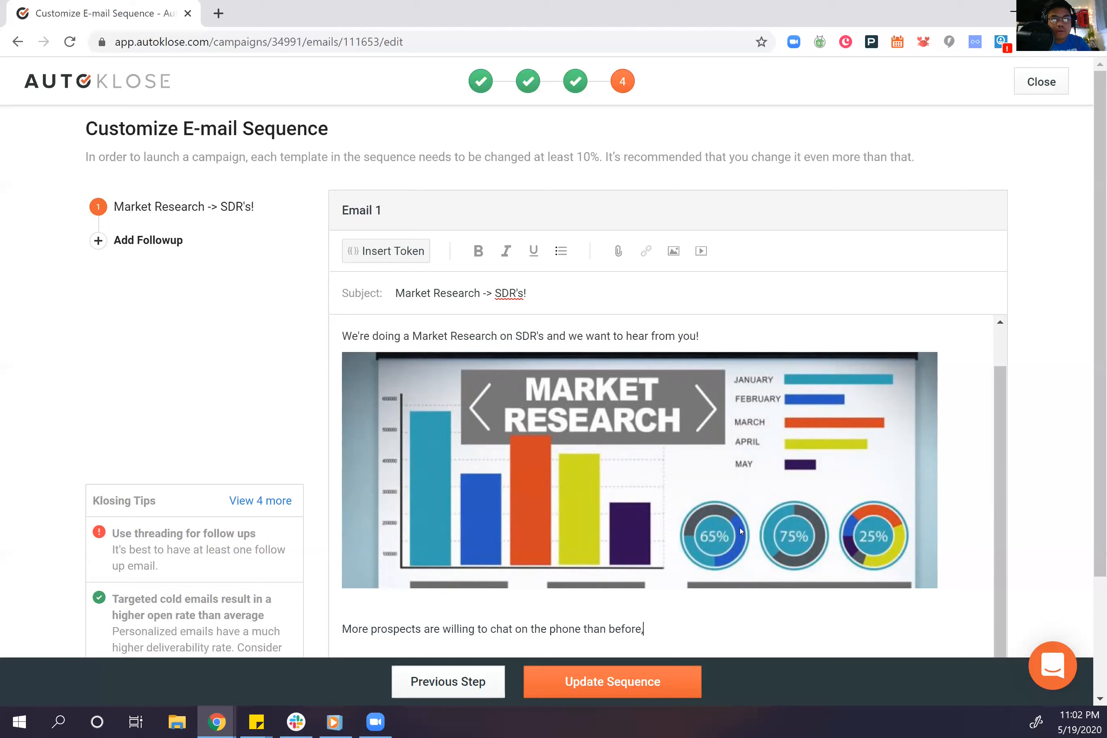
pyautogui.write(' how rlevnet is this to you?')
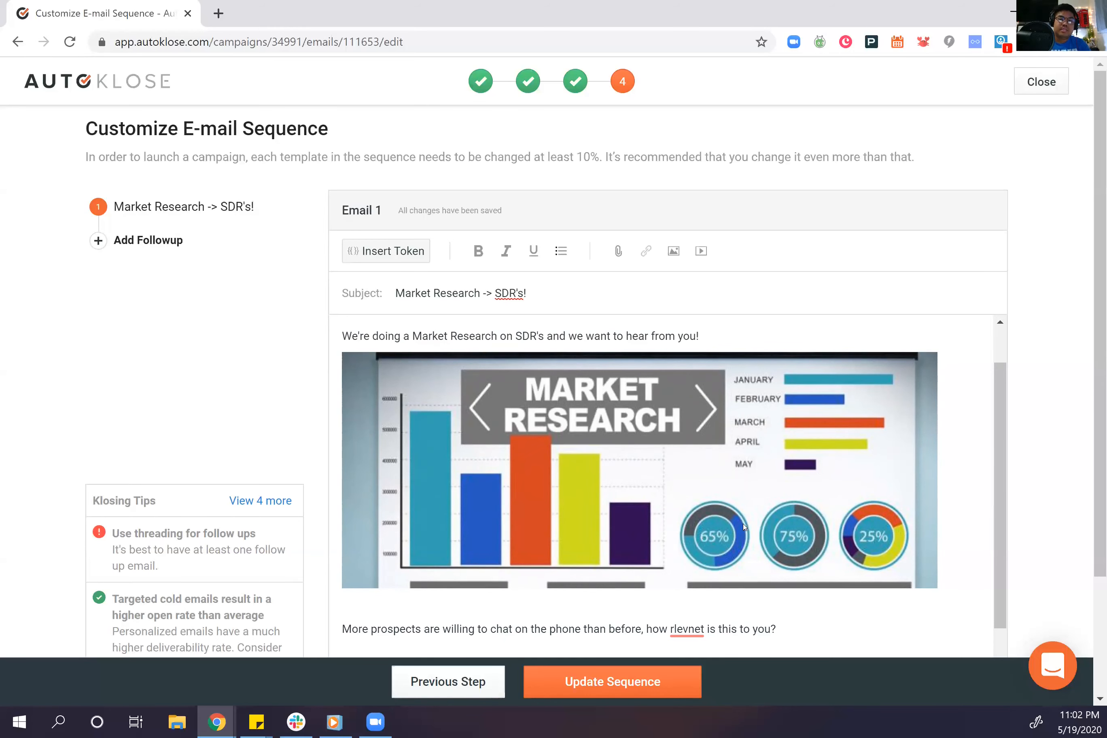
pyautogui.scroll(-2, 745, 526)
pyautogui.click(685, 558)
pyautogui.click(691, 581)
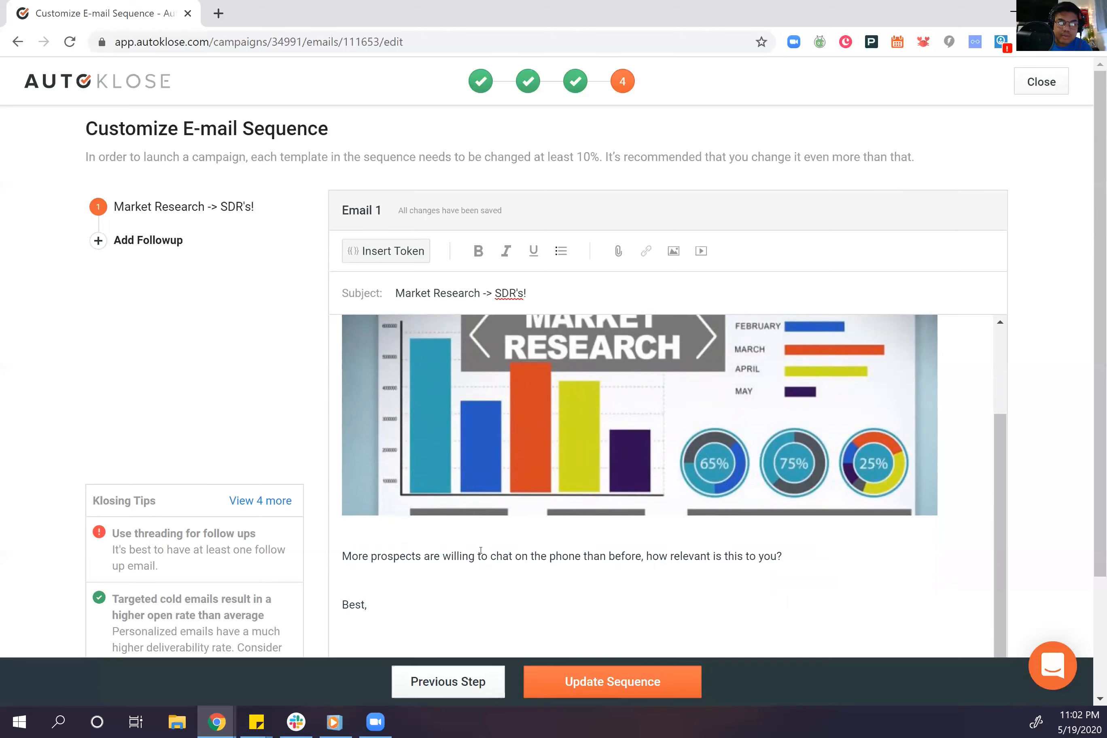
# Step: Remove the blank lines above "Best," and between "Best," and the Signature token in Email 1
pyautogui.click(460, 581)
pyautogui.press('BackSpace')
pyautogui.scroll(-3, 460, 580)
pyautogui.click(396, 500)
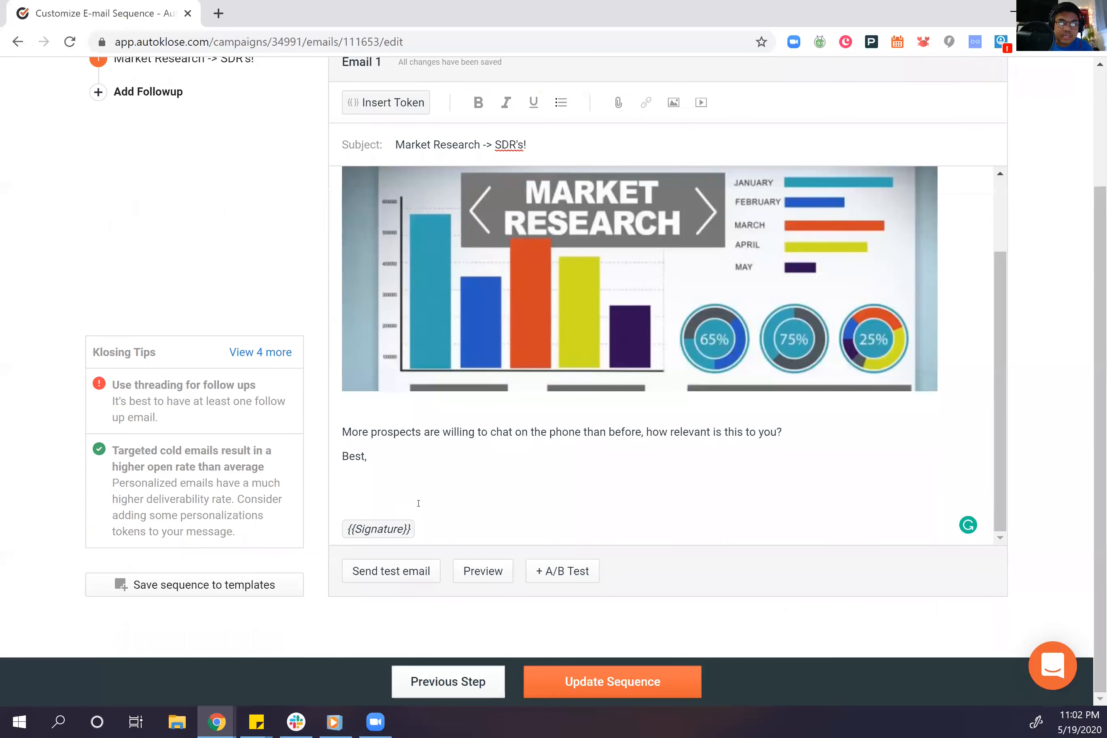
pyautogui.press('BackSpace')
pyautogui.press('BackSpace')
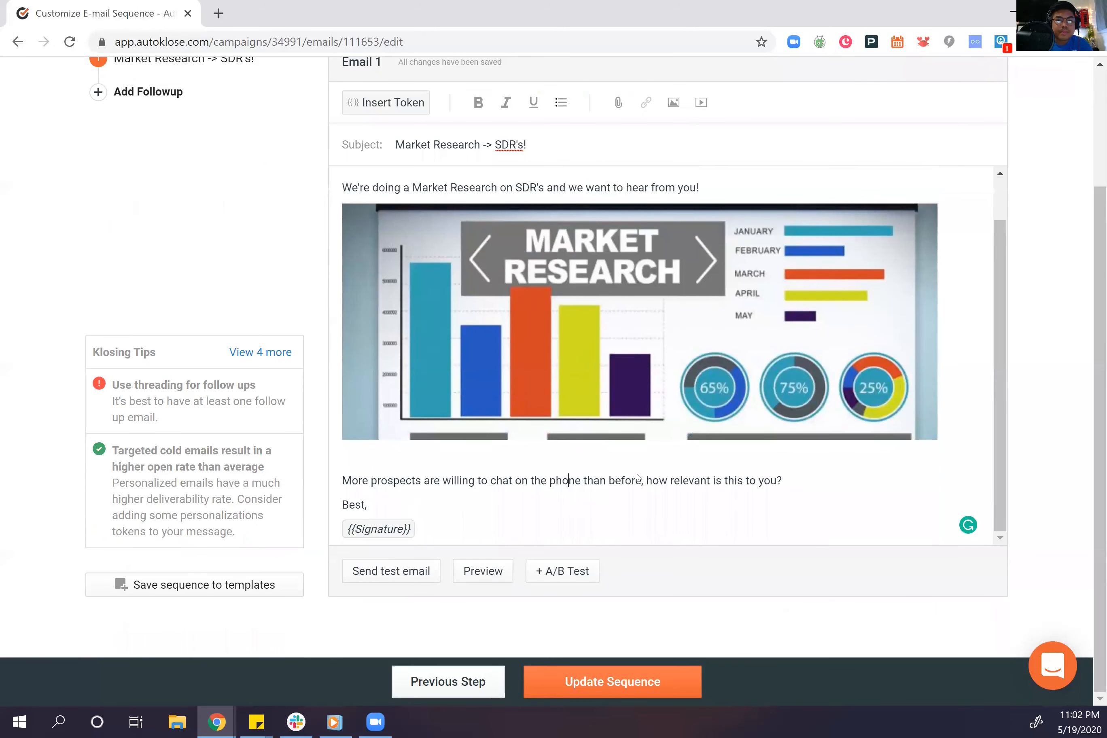
pyautogui.scroll(5, 596, 475)
pyautogui.click(398, 305)
pyautogui.click(400, 299)
pyautogui.press('BackSpace')
pyautogui.press('Return')
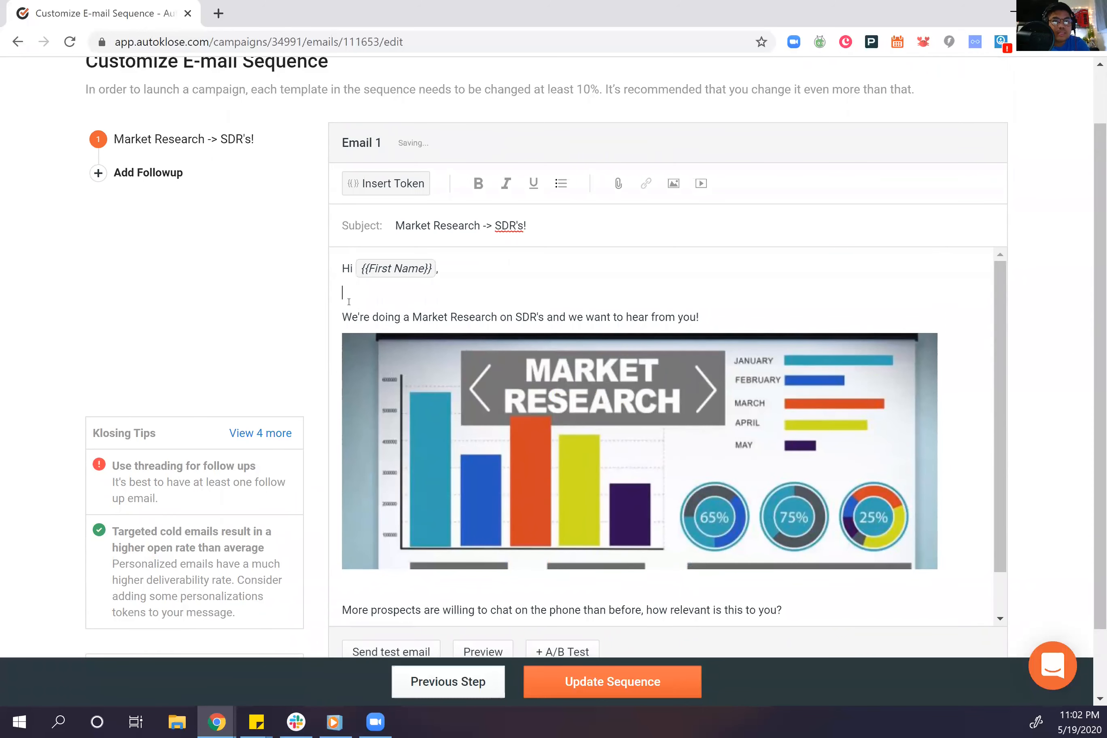
# Step: Preview Email 1 with recipient data, checking the body from the greeting through the signature, and close the preview
pyautogui.scroll(-1, 474, 421)
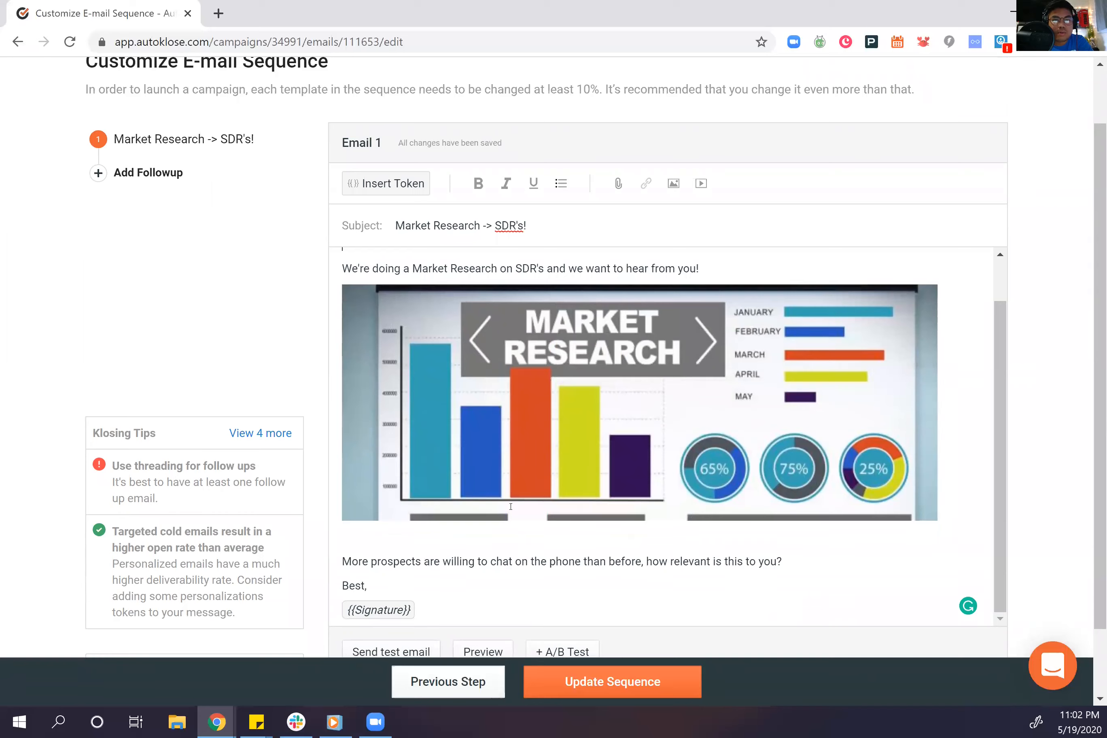
pyautogui.scroll(-2, 511, 507)
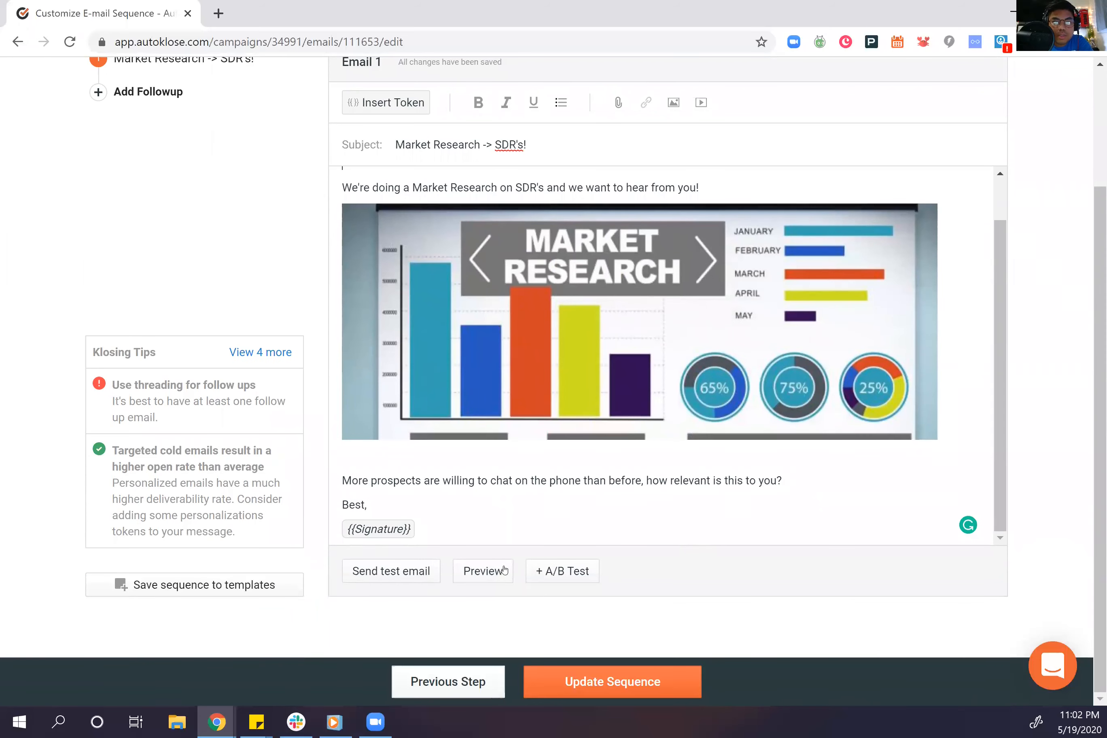
pyautogui.click(486, 571)
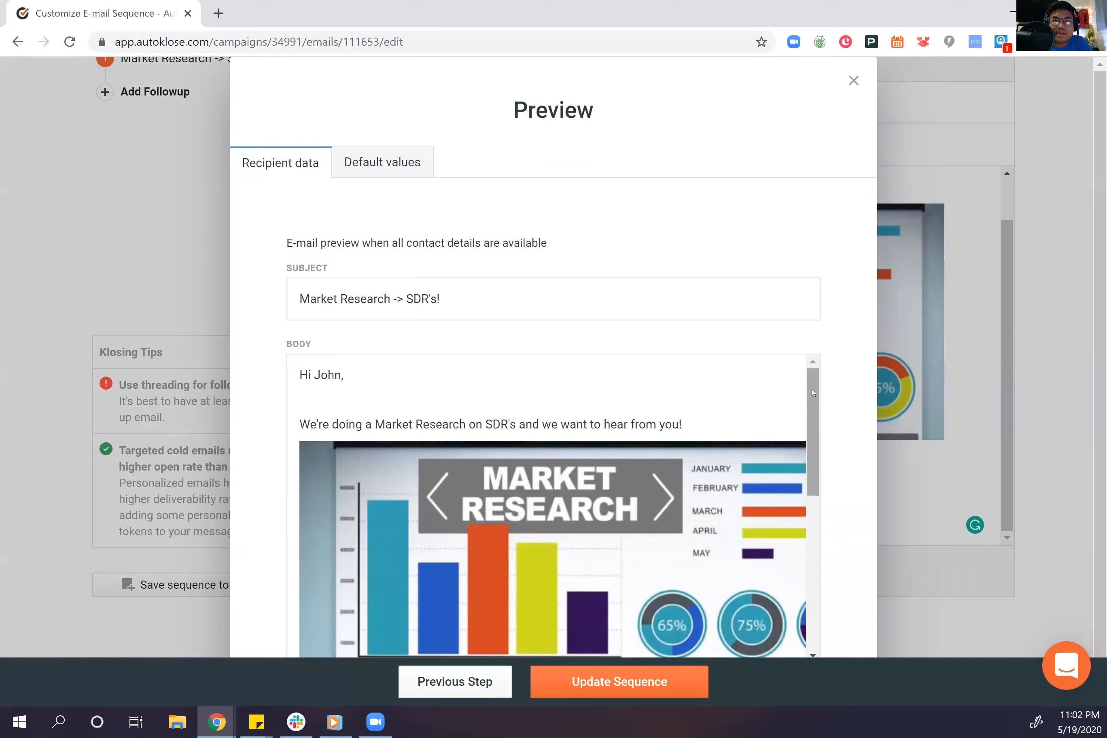
pyautogui.scroll(-3, 720, 420)
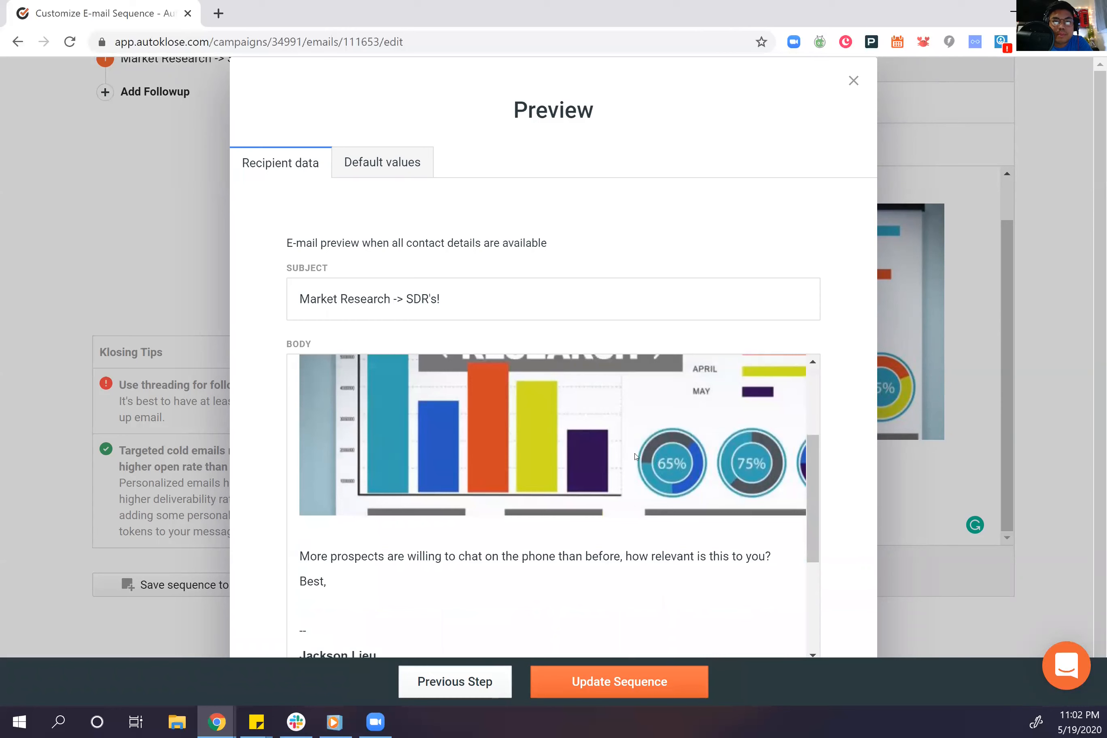
pyautogui.scroll(-2, 479, 534)
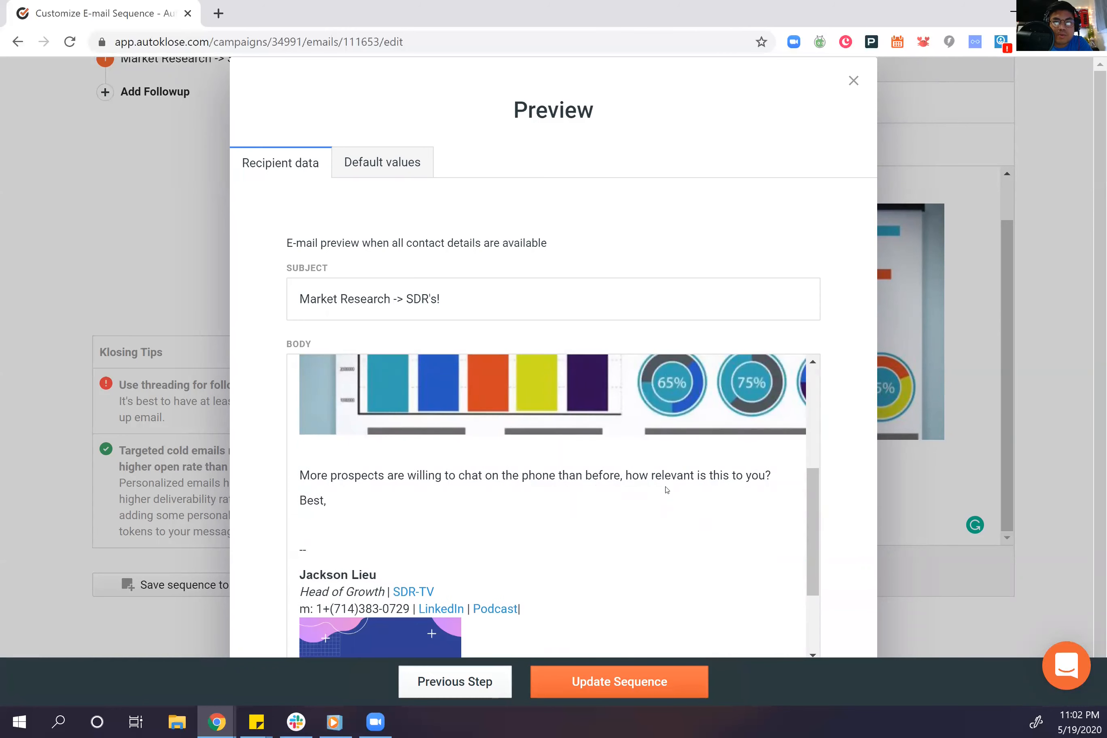
pyautogui.scroll(-3, 508, 486)
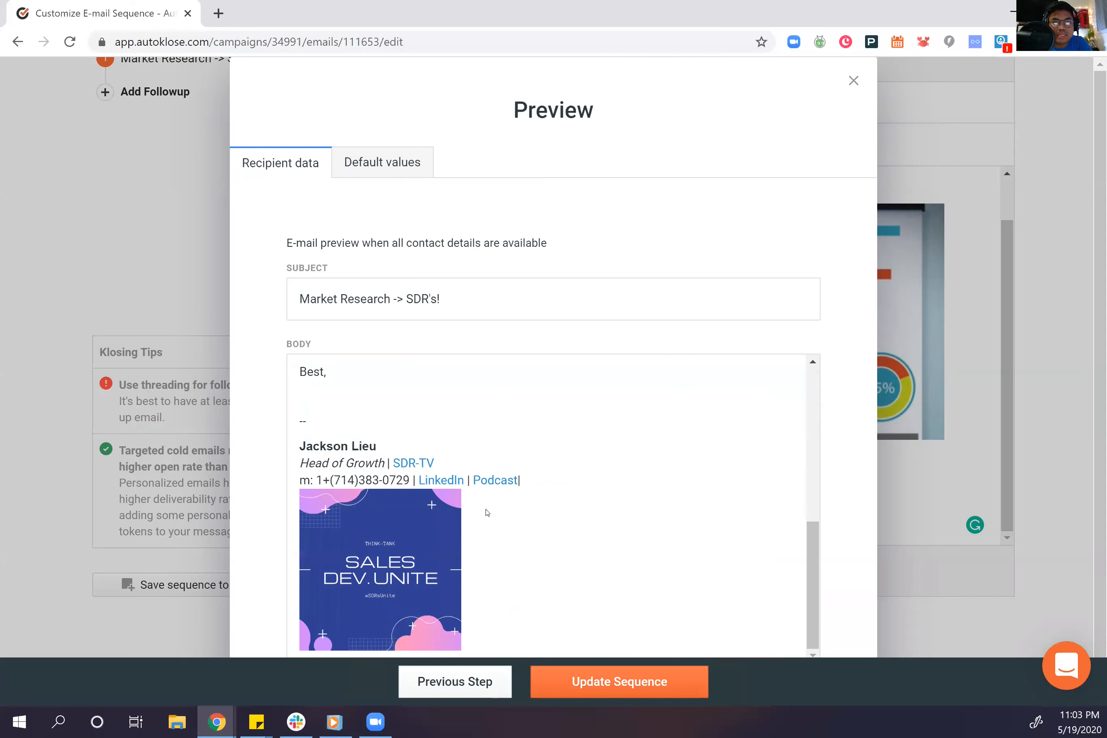
pyautogui.scroll(5, 562, 524)
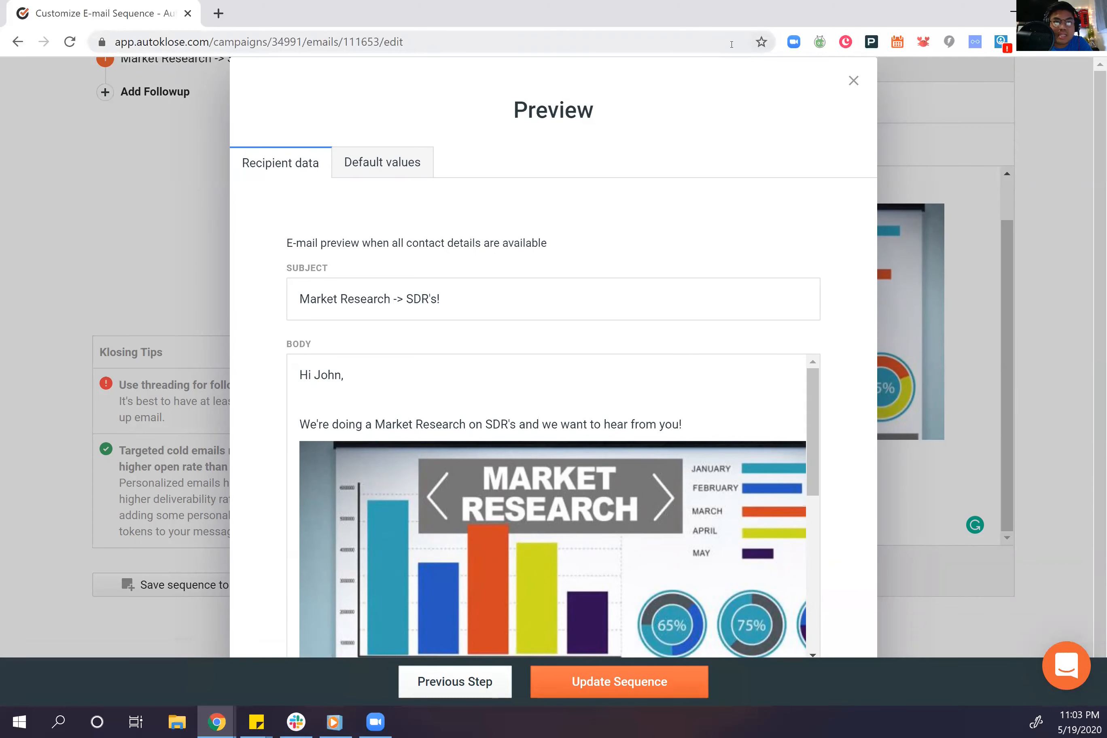
pyautogui.press('Escape')
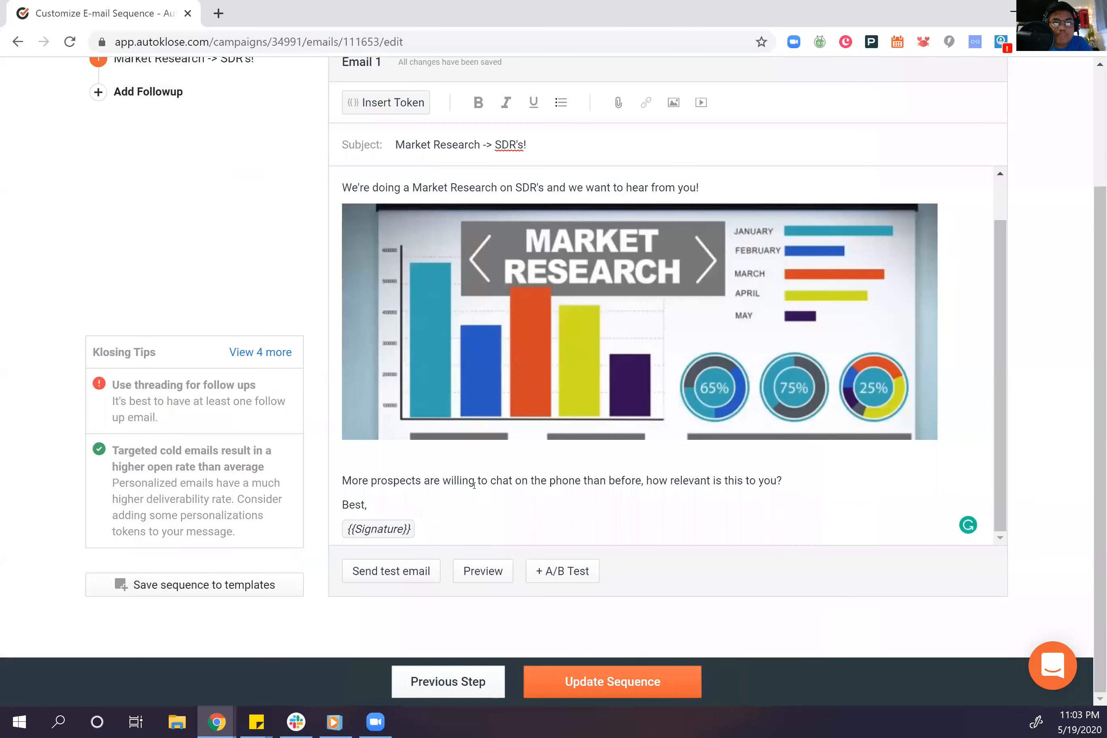
# Step: Add an A/B test variant to Email 1 and review the A and B versions
pyautogui.click(569, 574)
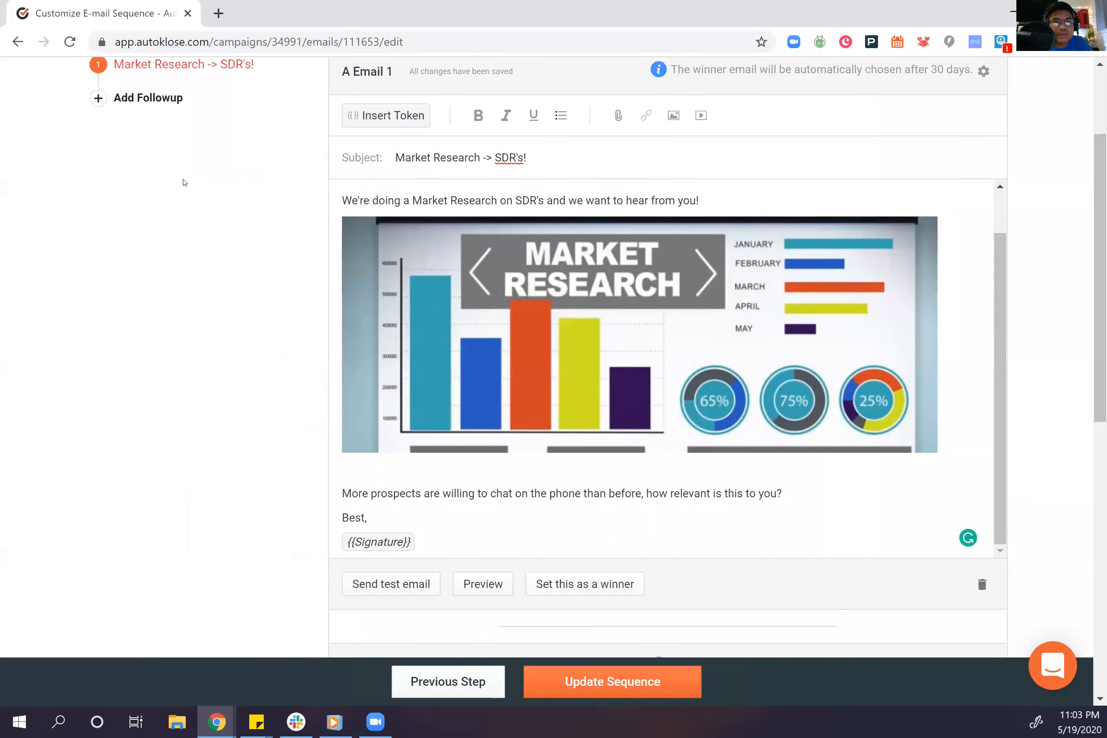
pyautogui.scroll(3, 185, 183)
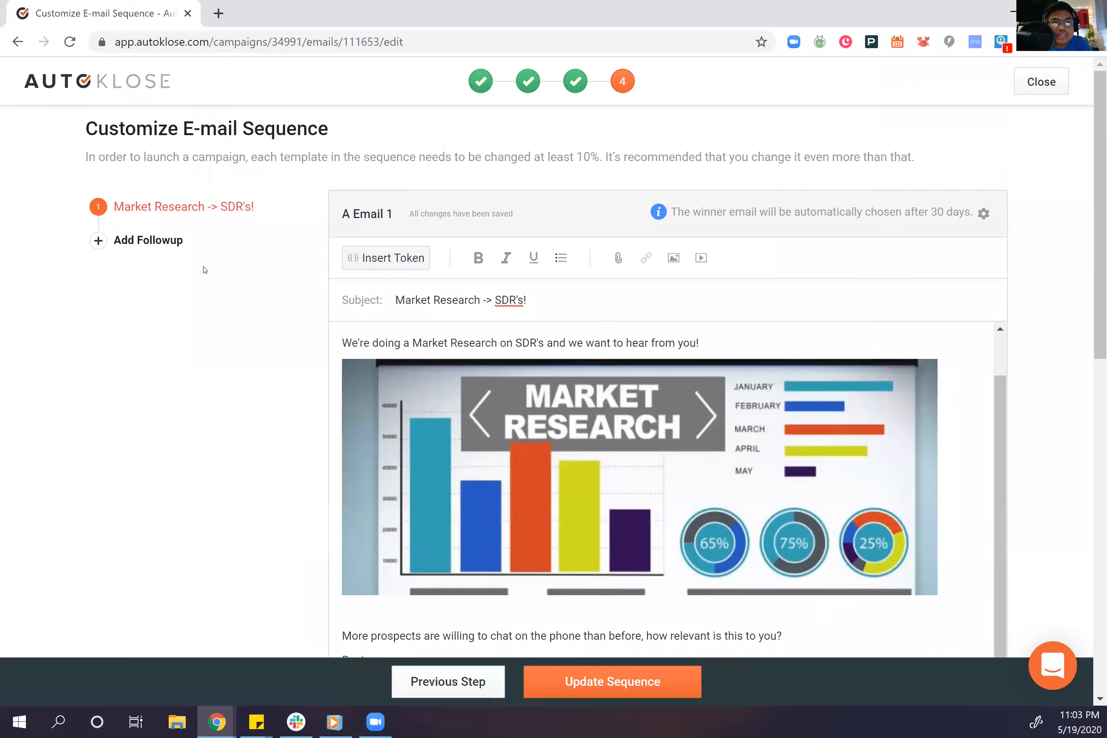
pyautogui.scroll(-5, 582, 380)
pyautogui.scroll(4, 691, 277)
pyautogui.scroll(-7, 643, 428)
pyautogui.scroll(-5, 558, 417)
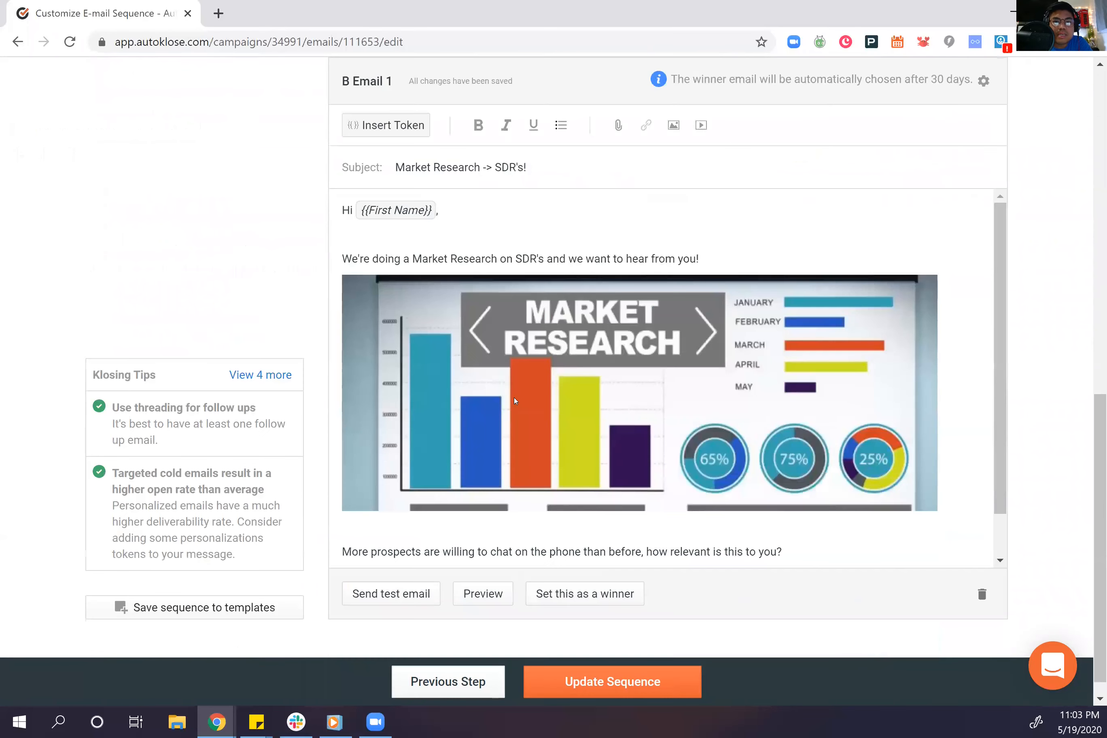
pyautogui.scroll(8, 453, 369)
pyautogui.scroll(-3, 401, 412)
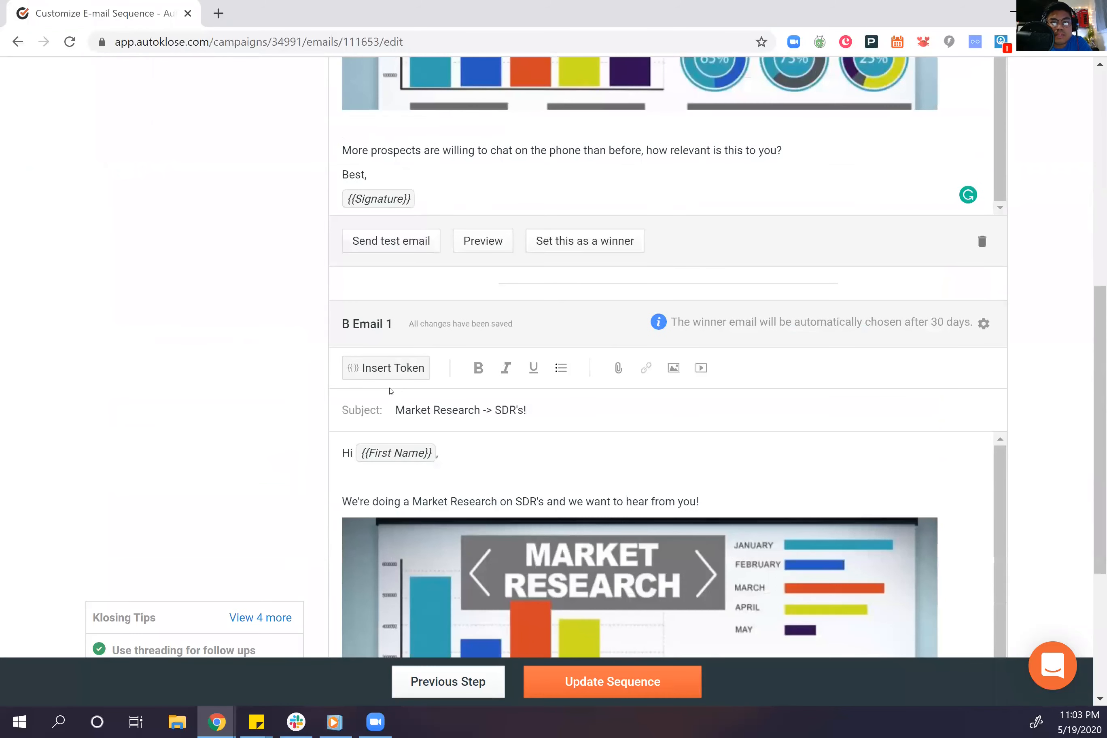
pyautogui.scroll(2, 391, 391)
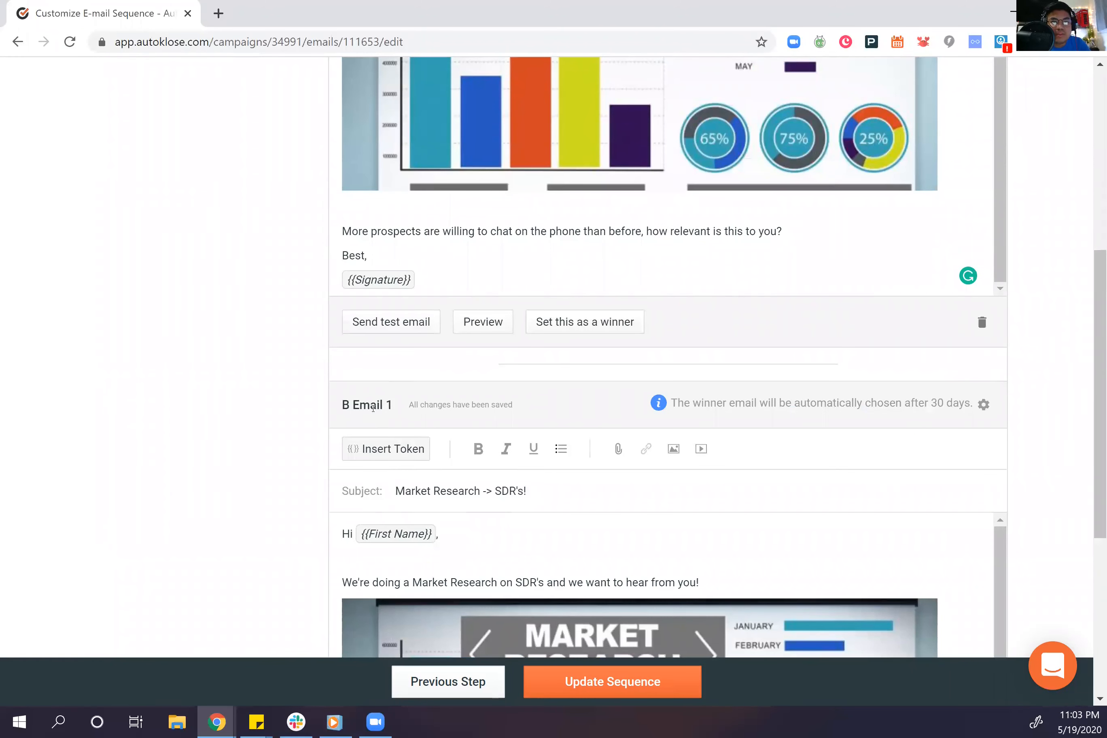
pyautogui.scroll(-6, 393, 376)
pyautogui.scroll(-1, 443, 407)
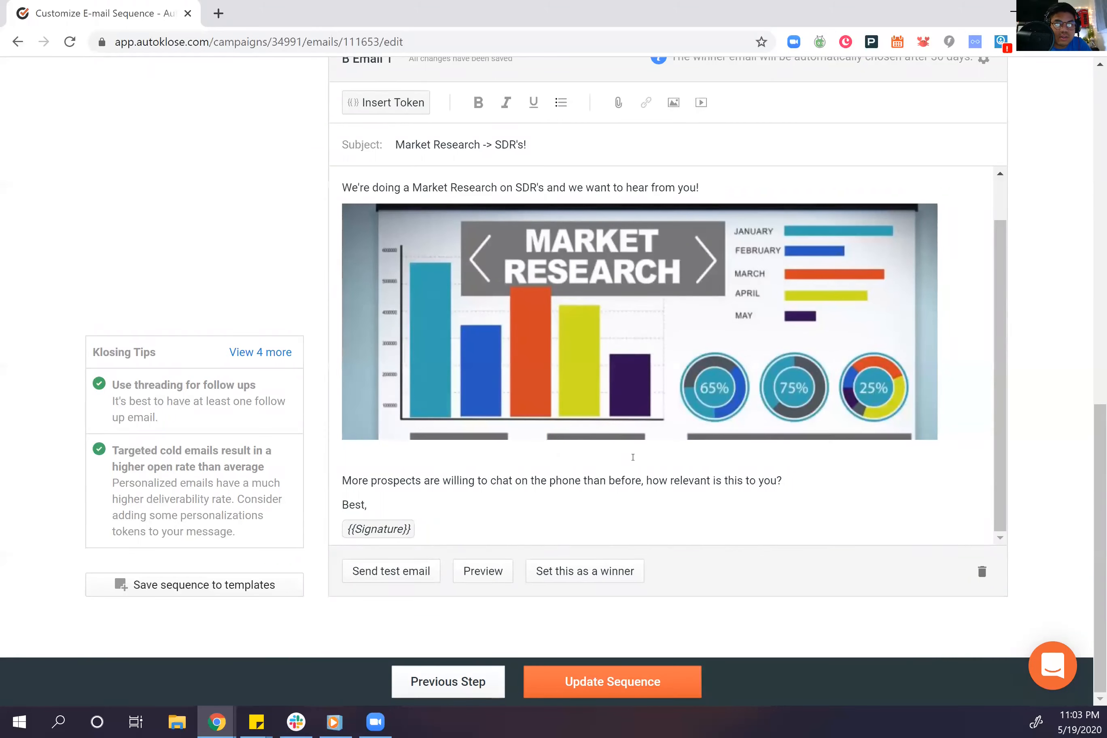
# Step: Review the A and B versions of Email 1 and remove the B variant
pyautogui.scroll(1, 590, 478)
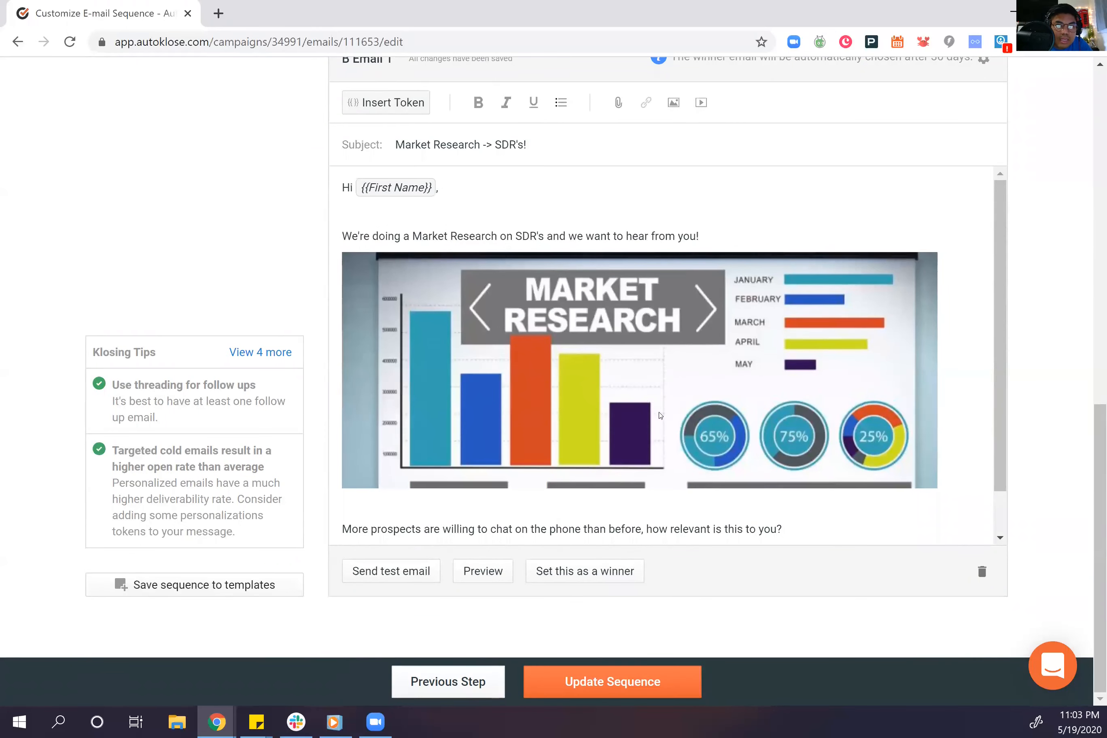
pyautogui.scroll(6, 660, 415)
pyautogui.scroll(4, 817, 408)
pyautogui.scroll(-10, 763, 452)
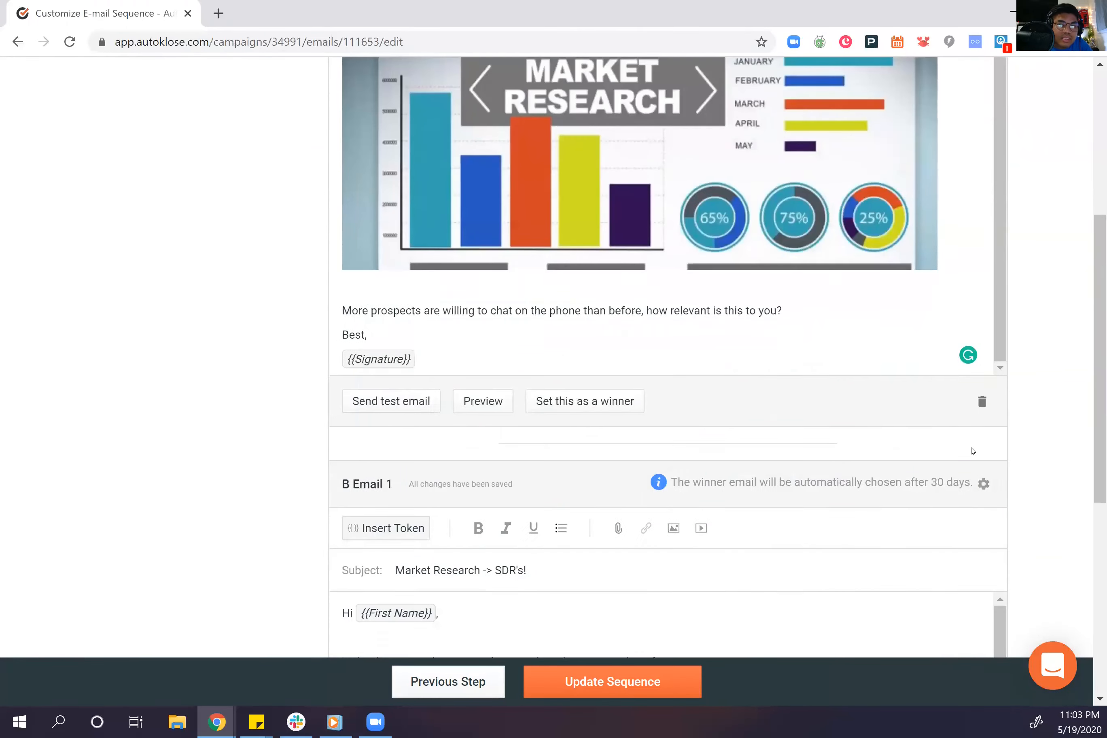
pyautogui.click(982, 572)
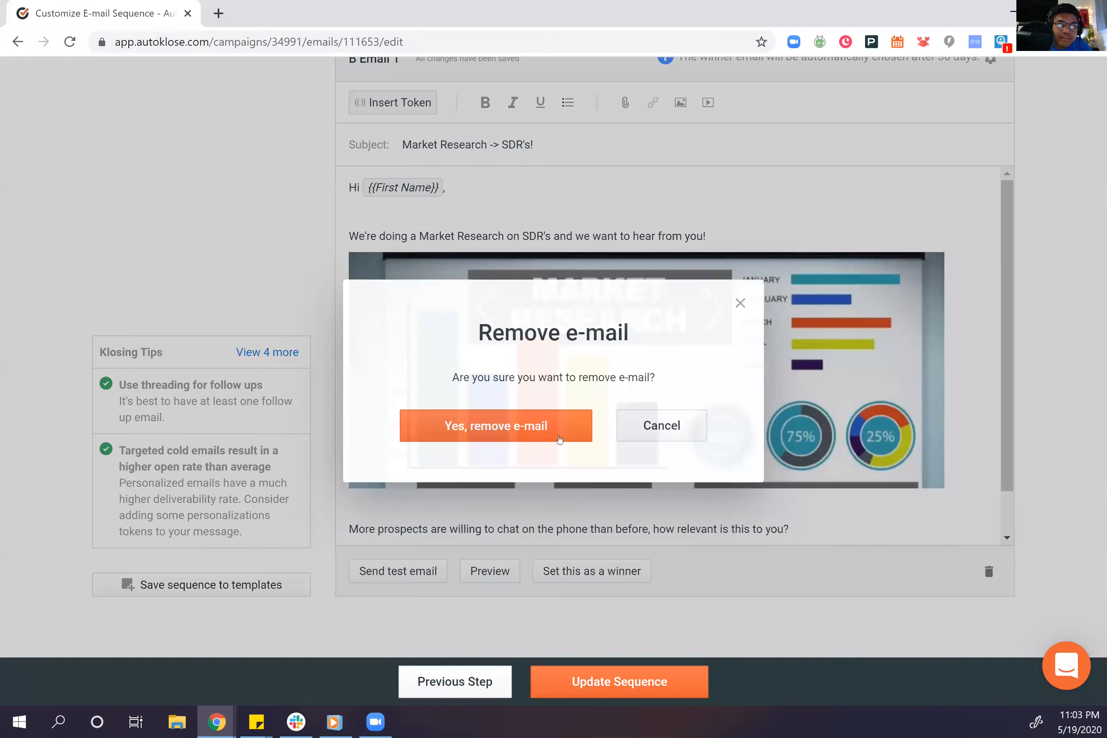
pyautogui.click(532, 428)
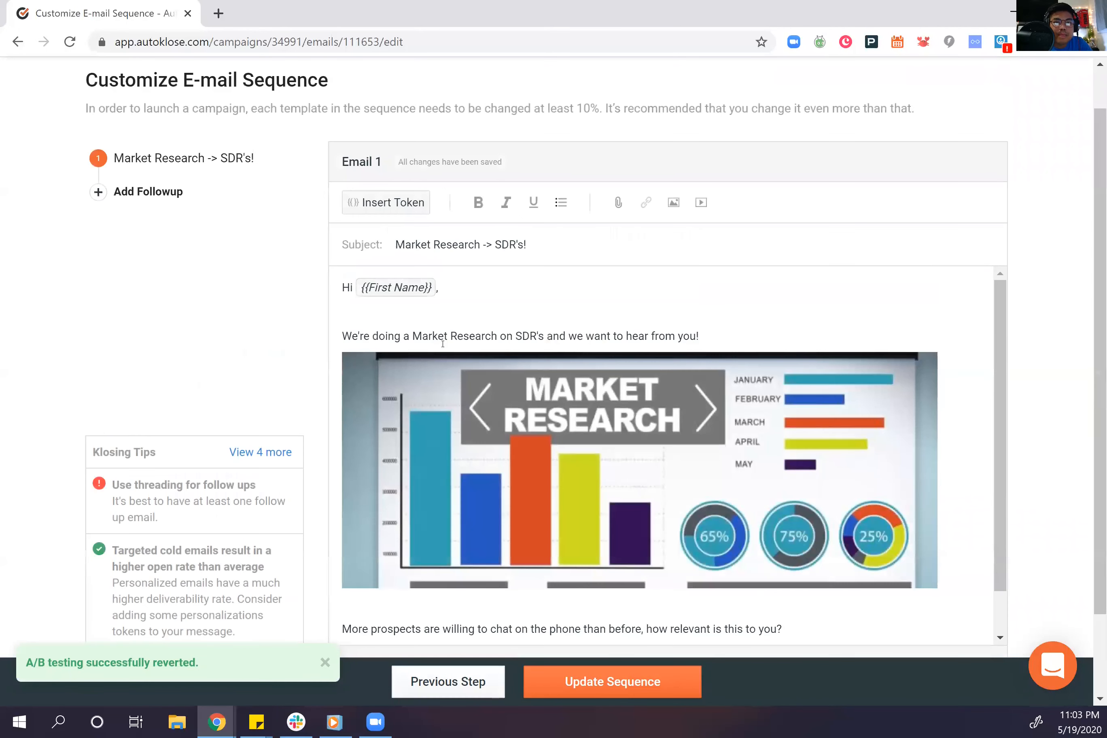
# Step: Add a follow-up email as Email 2 and set it to be sent as a reply to the previous one
pyautogui.scroll(-1, 441, 365)
pyautogui.click(195, 195)
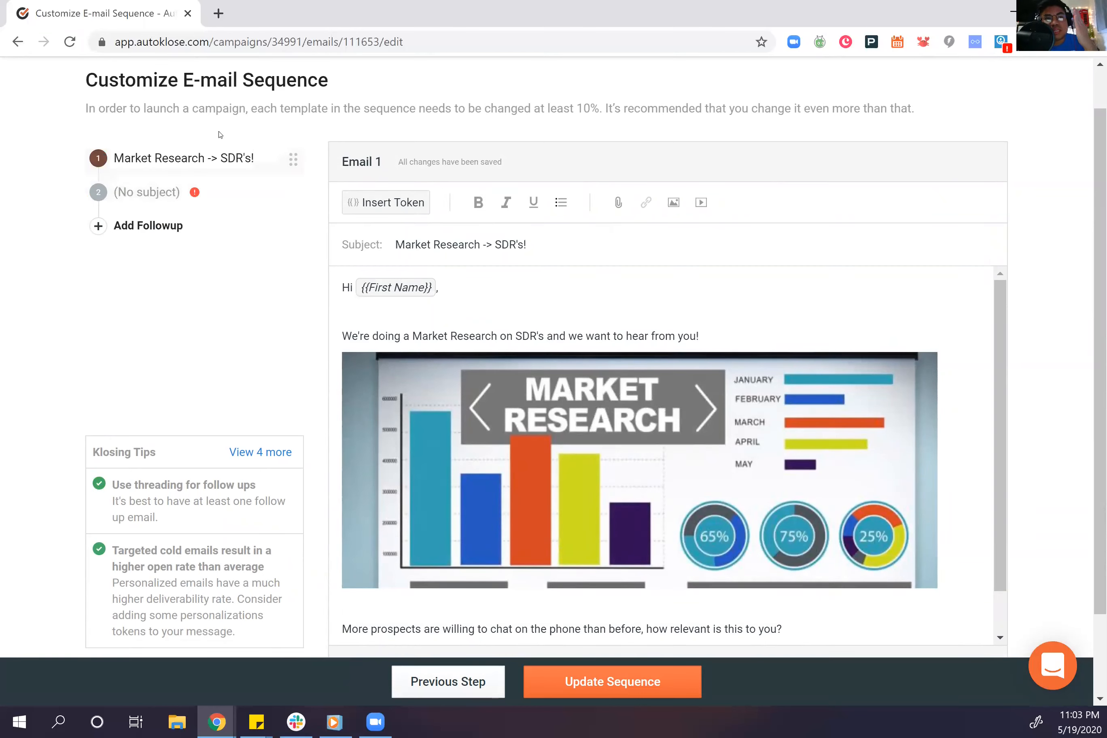
pyautogui.click(135, 196)
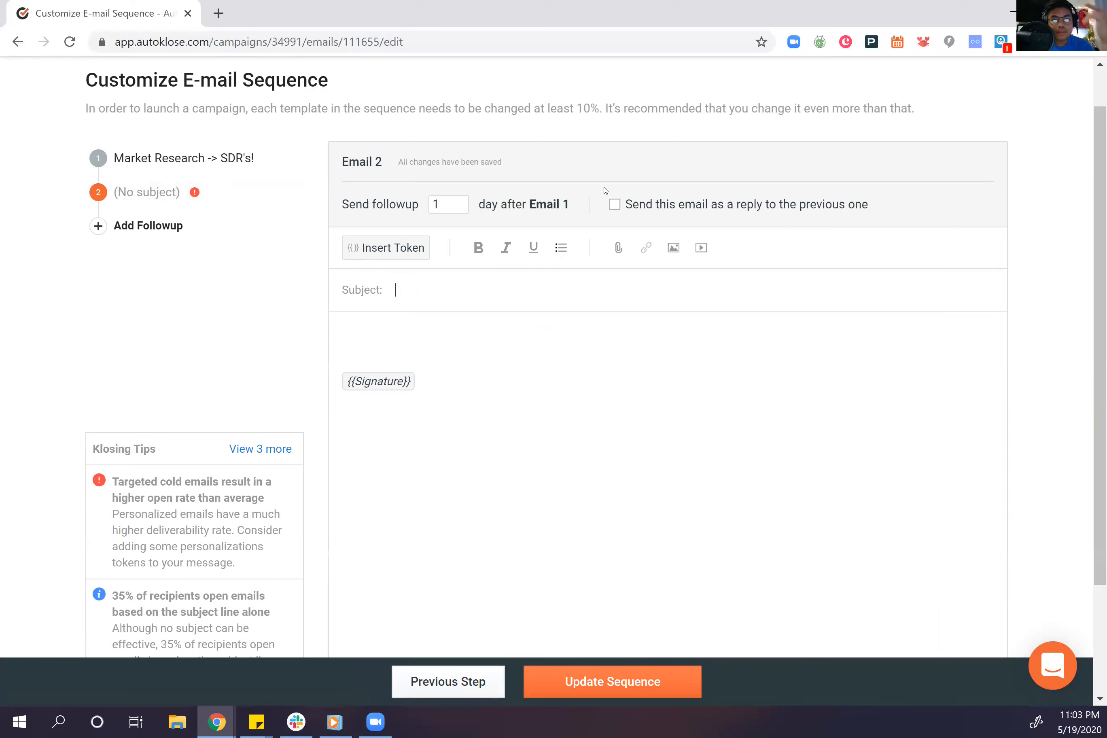
pyautogui.click(615, 207)
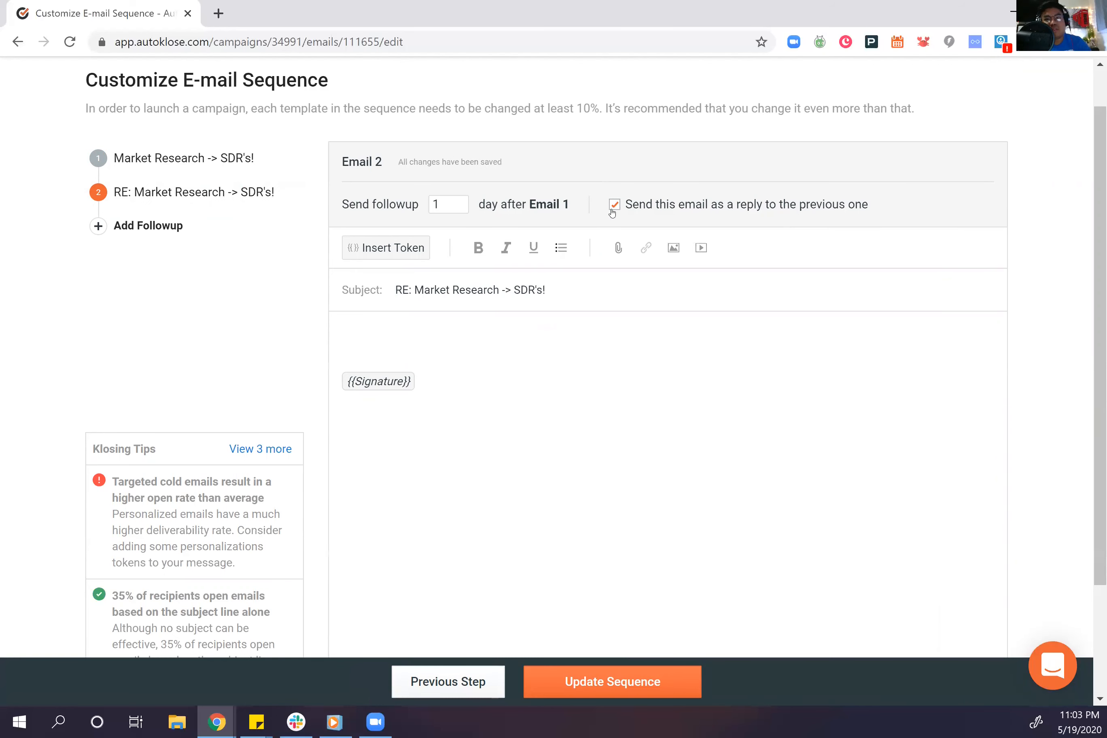
# Step: Begin Email 2's body with the First Name token and a comma, leaving a blank line below it
pyautogui.click(392, 324)
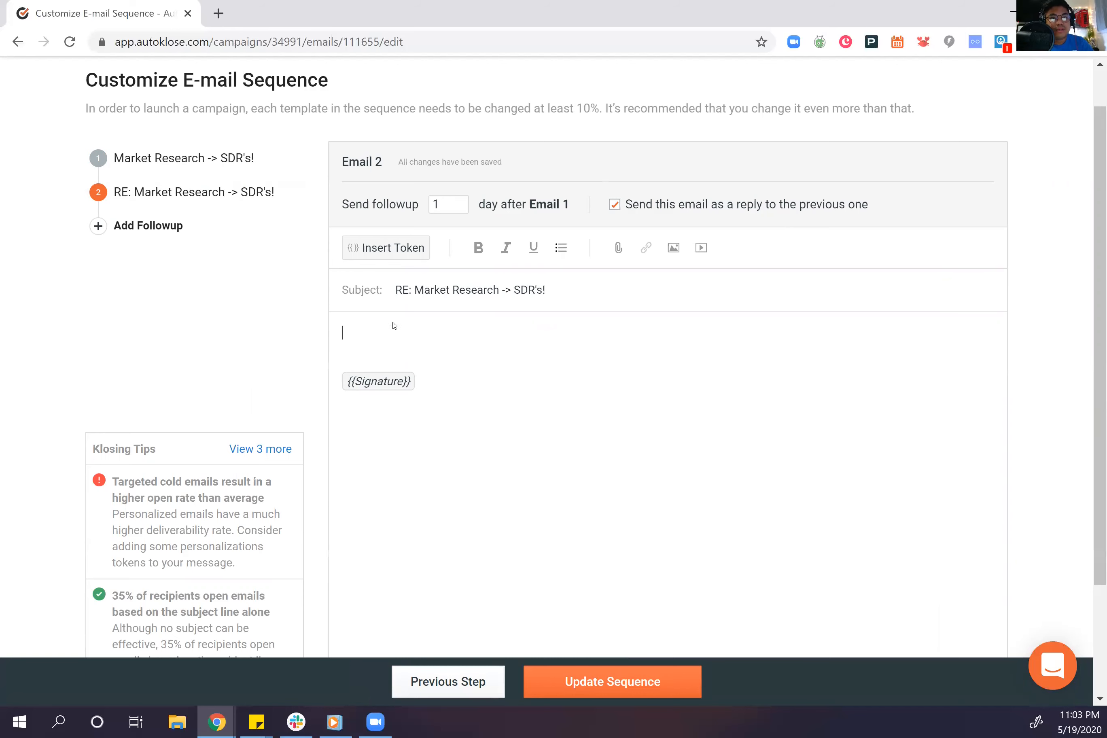
pyautogui.click(395, 247)
pyautogui.click(389, 391)
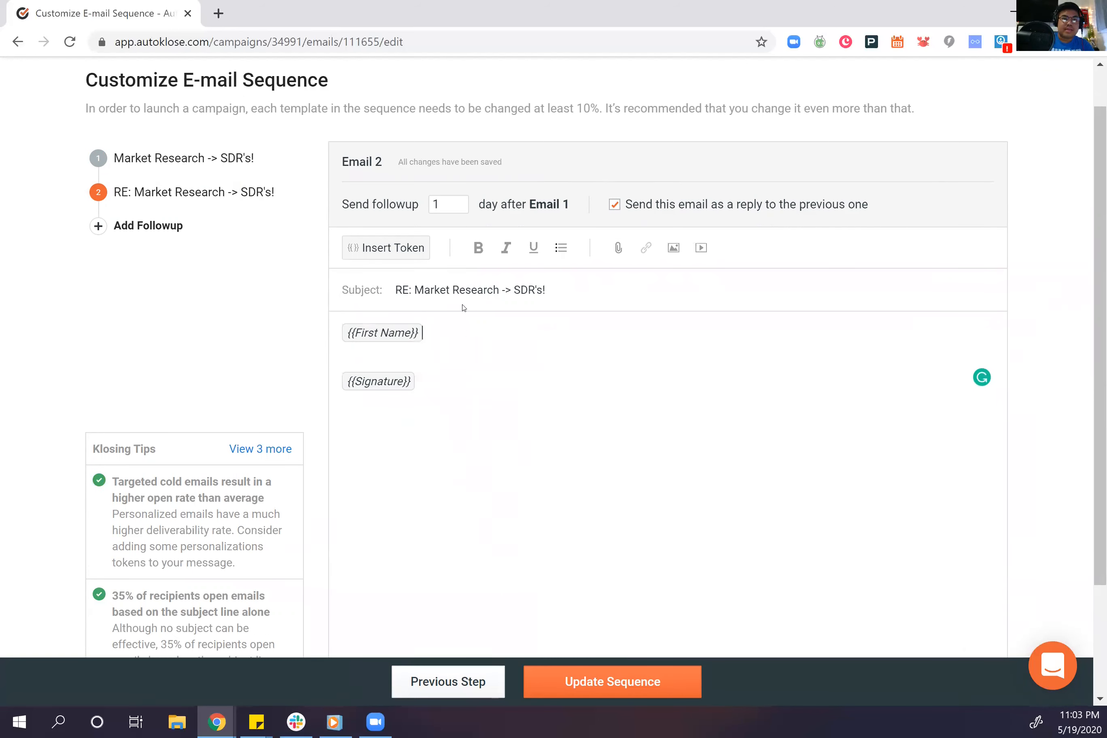
pyautogui.write(',')
pyautogui.press('Return')
pyautogui.press('Return')
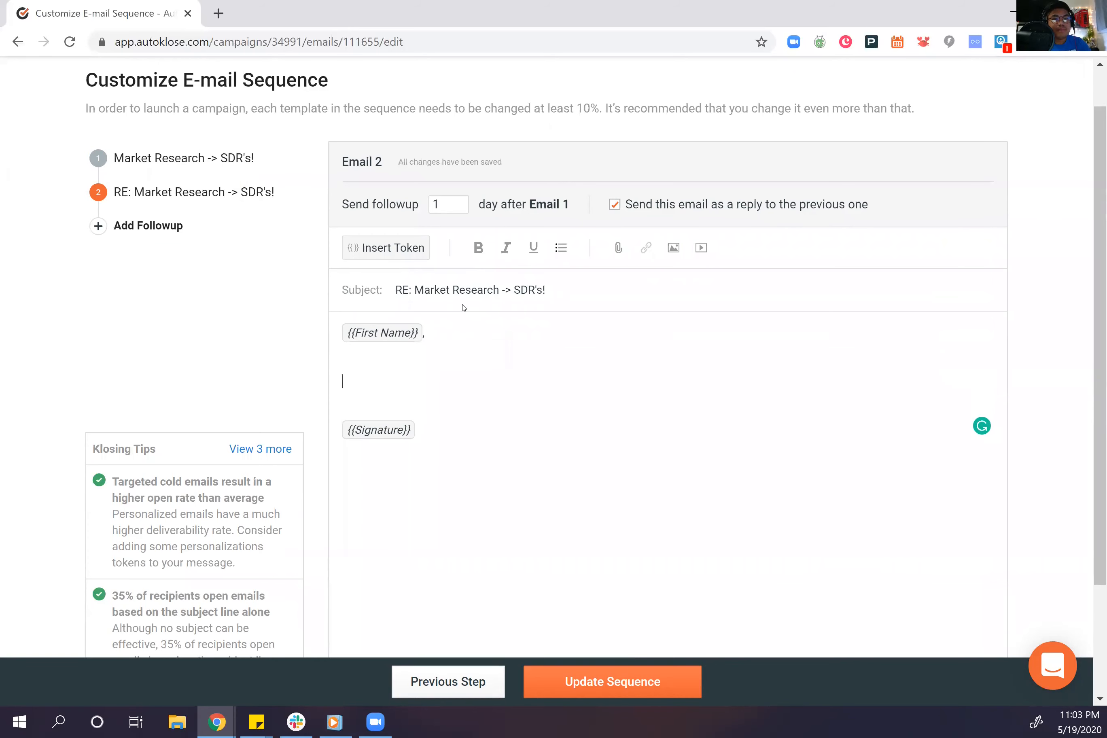
# Step: Write "What has changed in your prospecting process?" in Email 2 and close with "Best," directly above the Signature token
pyautogui.write('What has change in your p')
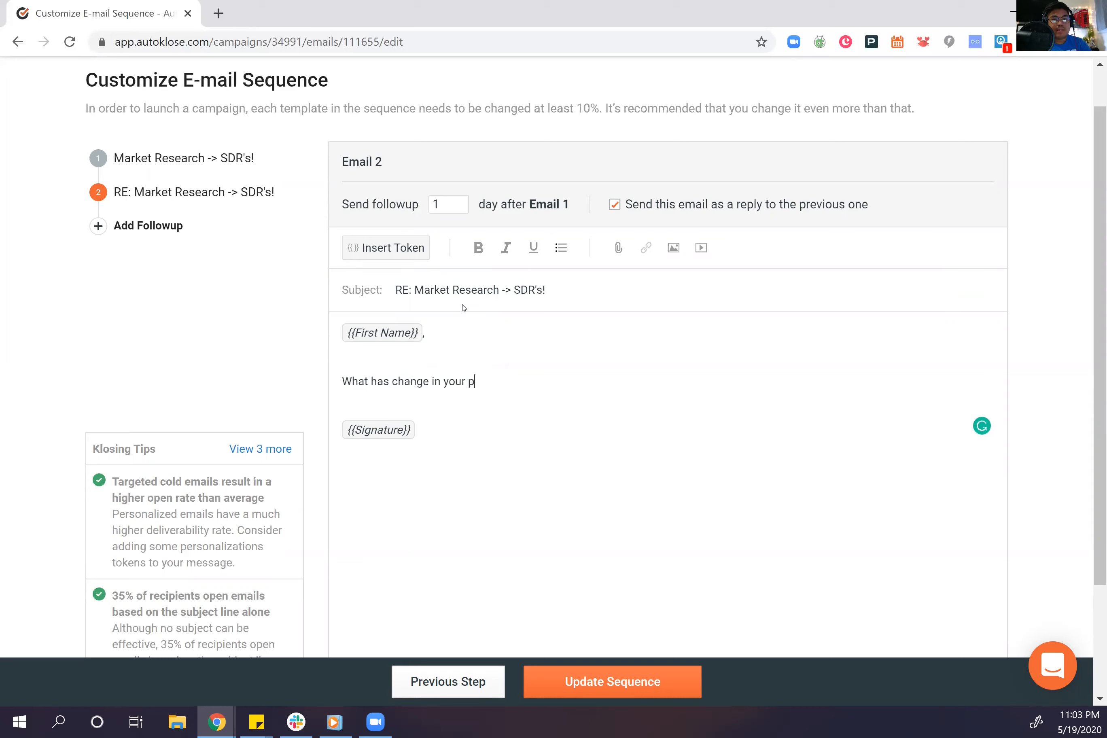
pyautogui.write('rospecting process?')
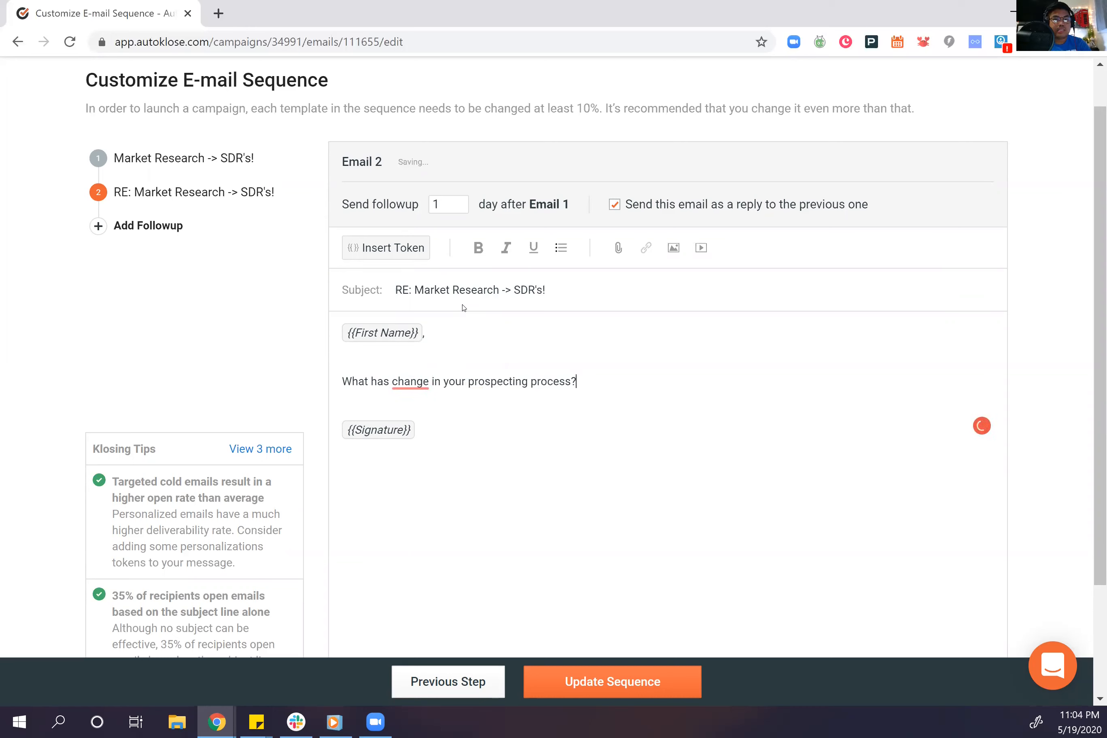
pyautogui.press('Return')
pyautogui.press('Return')
pyautogui.write('Bestm')
pyautogui.press('BackSpace')
pyautogui.write(',')
pyautogui.press('Down')
pyautogui.press('BackSpace')
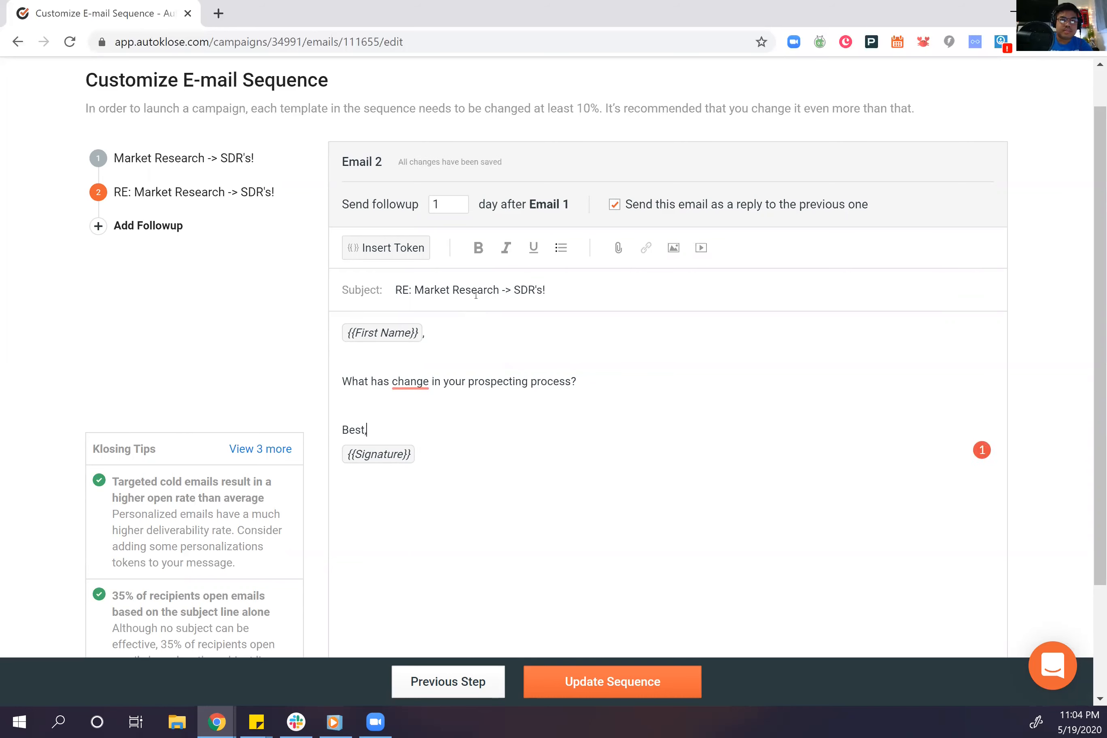
pyautogui.moveTo(428, 380)
pyautogui.click(420, 430)
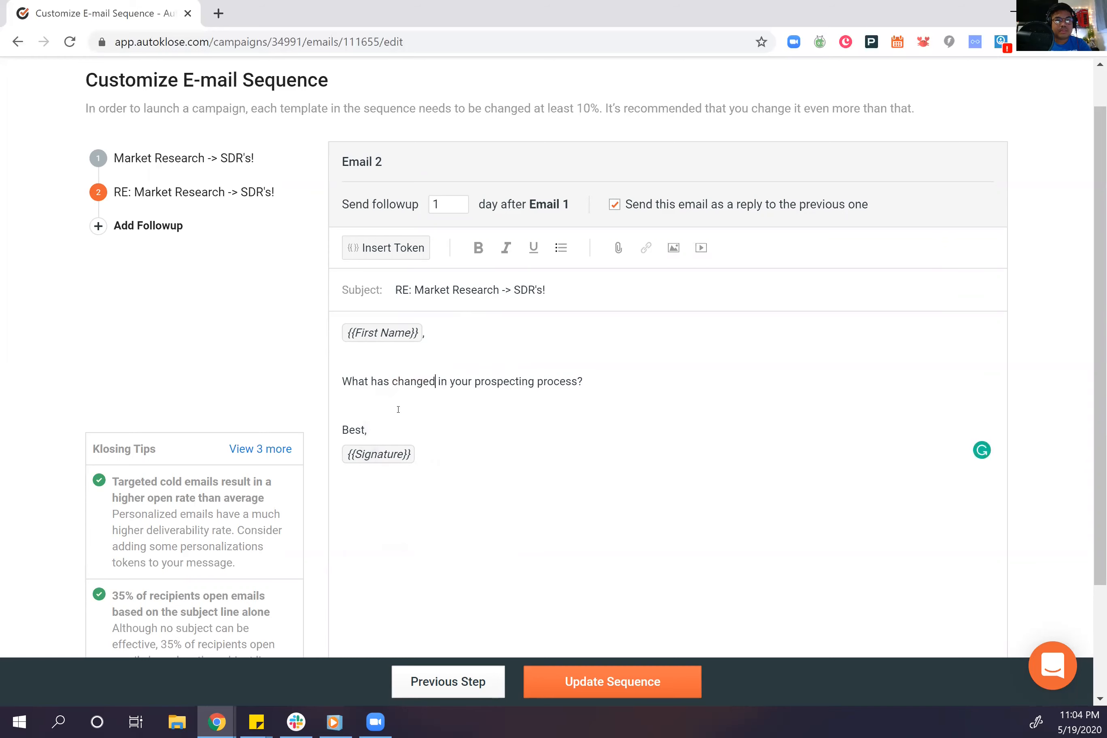
# Step: Upload the "process" gears image into Email 2 between the prospecting question and "Best,"
pyautogui.scroll(-2, 457, 389)
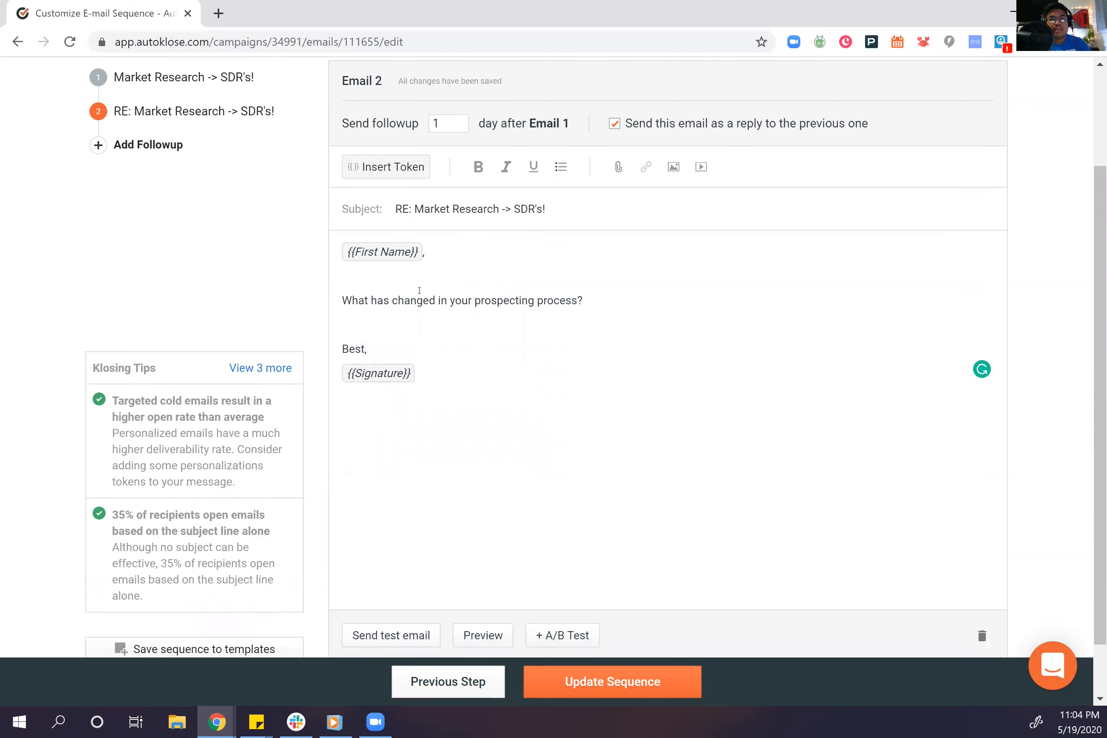
pyautogui.click(674, 167)
pyautogui.click(455, 244)
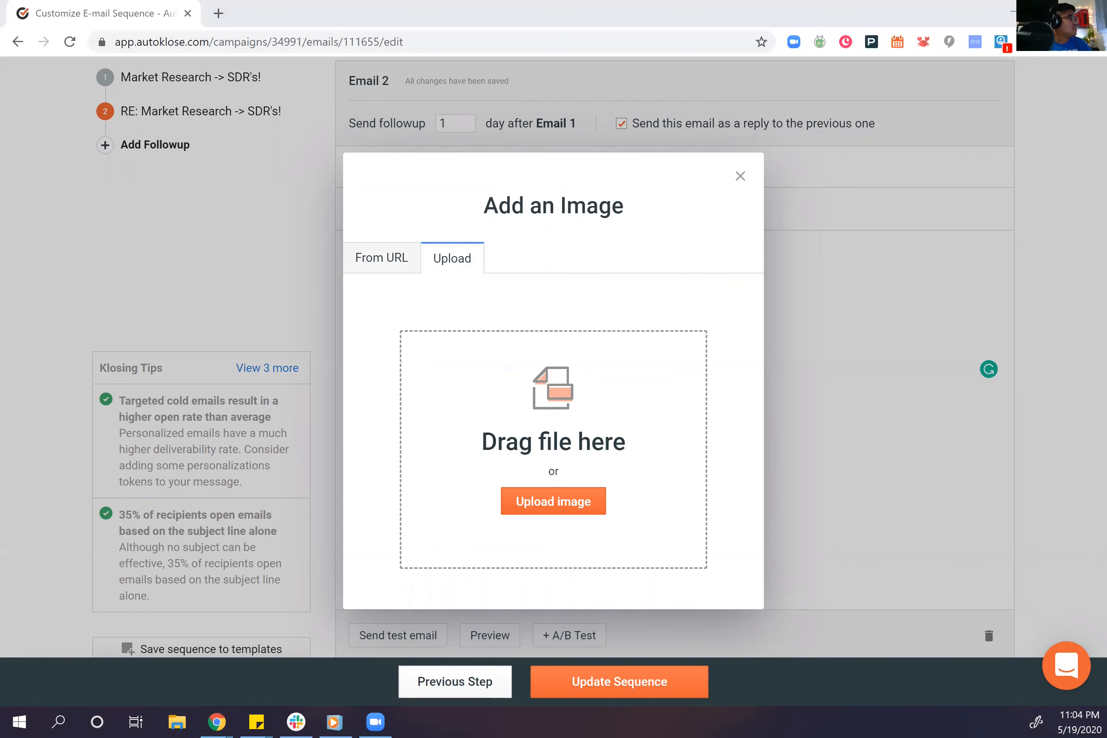
pyautogui.moveTo(390, 459); pyautogui.dragTo(549, 496)
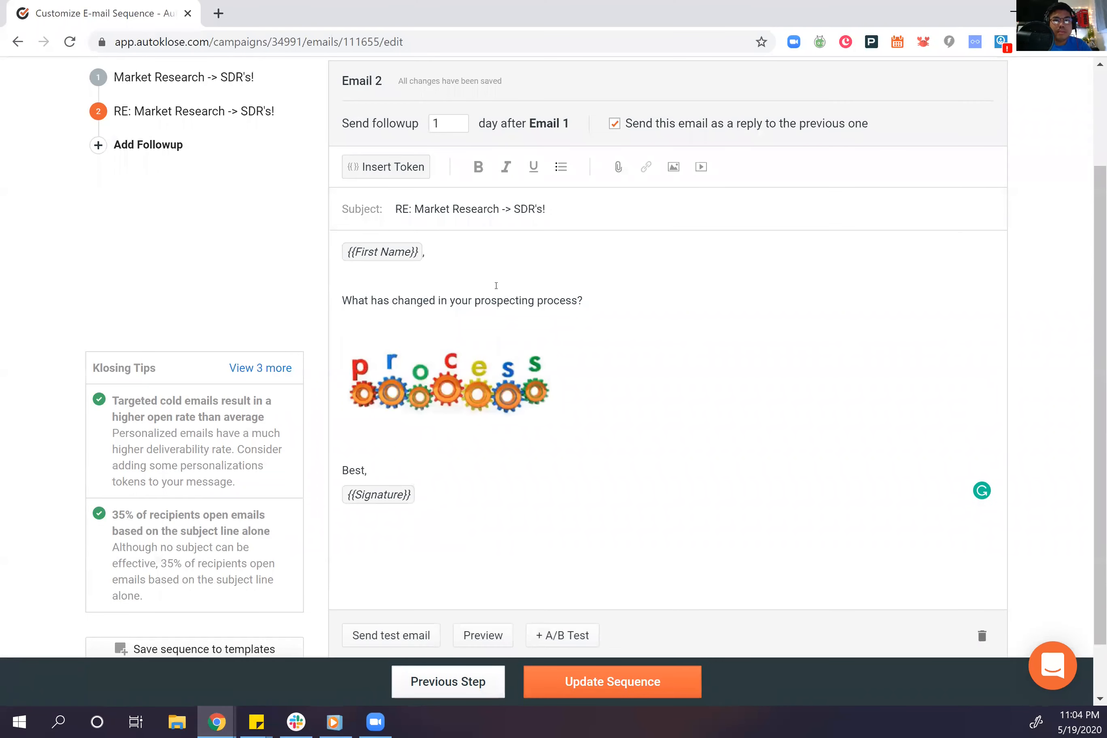
pyautogui.click(362, 469)
# Step: Update the sequence to review the campaign overview's info, recipients and email sequence, and return to the sequence editor
pyautogui.scroll(2, 104, 234)
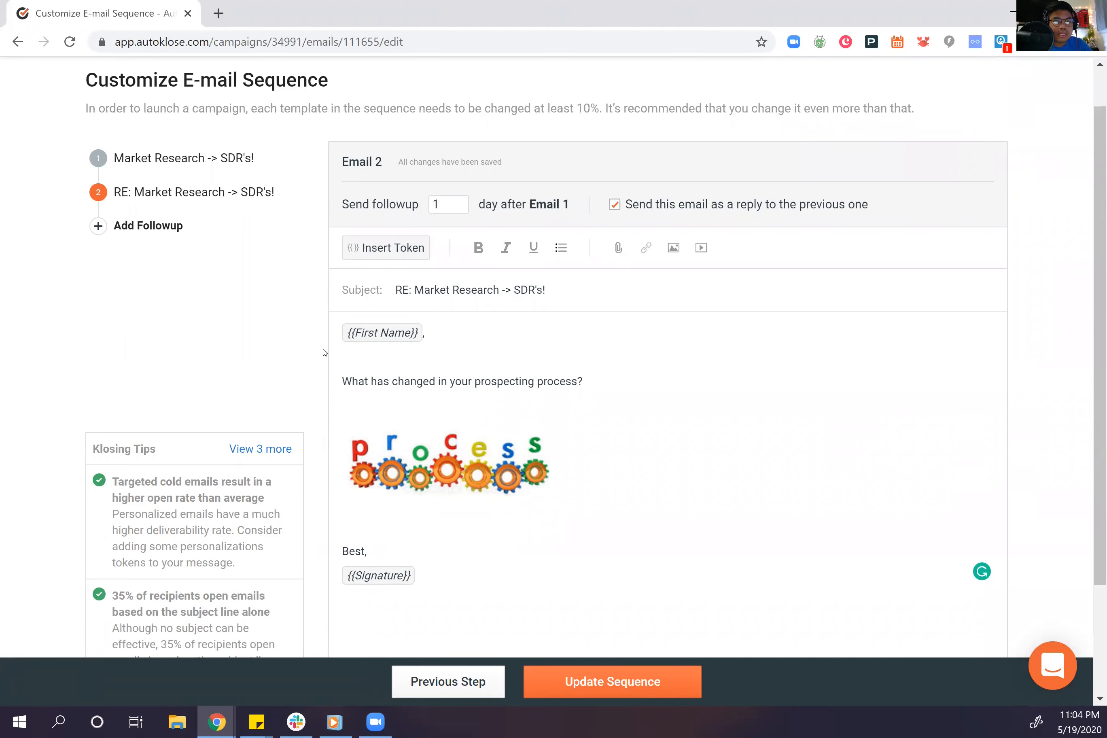
pyautogui.click(691, 687)
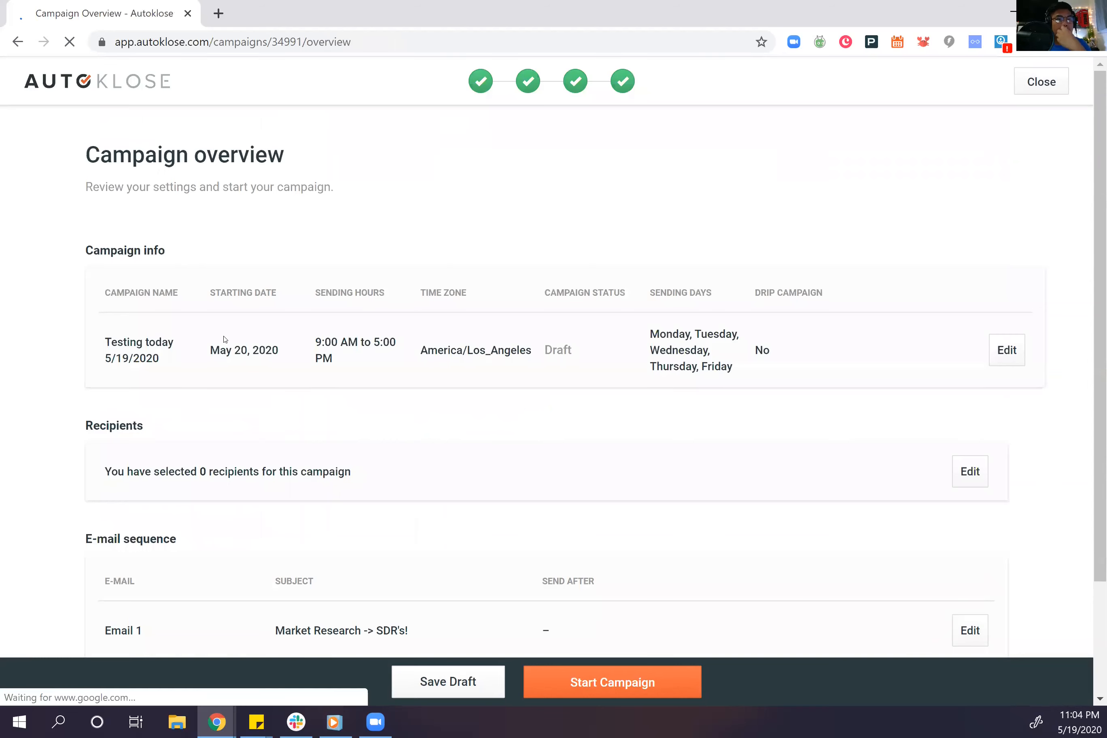
pyautogui.scroll(-3, 241, 315)
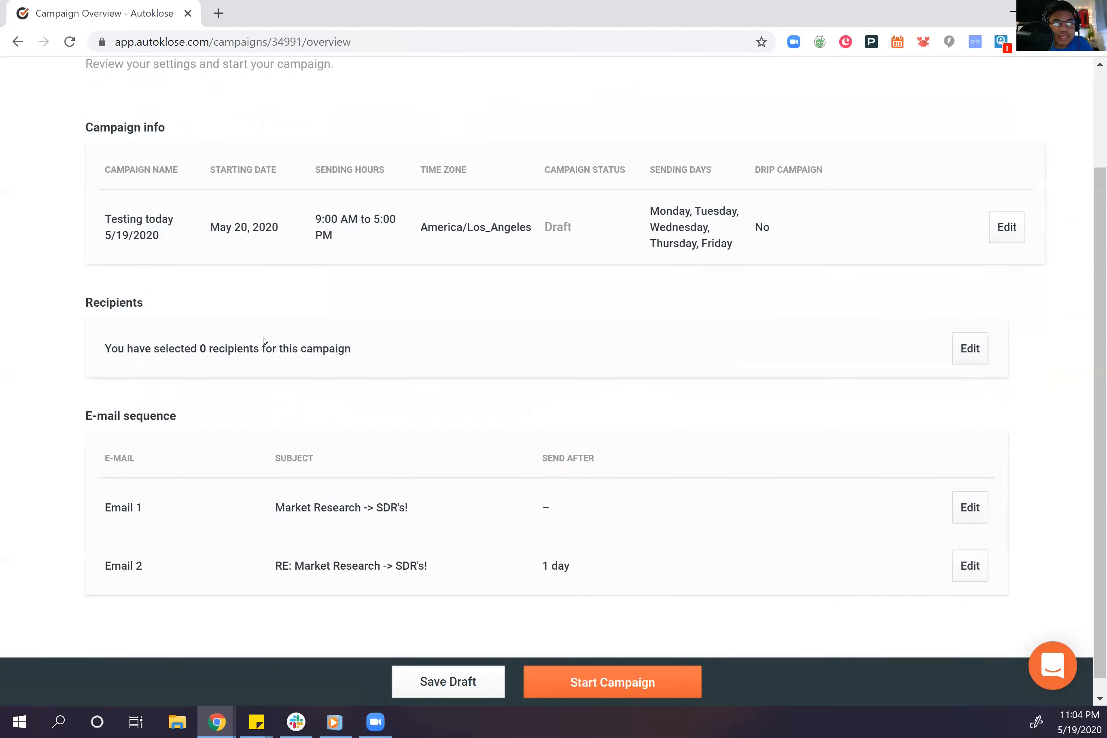
pyautogui.click(17, 43)
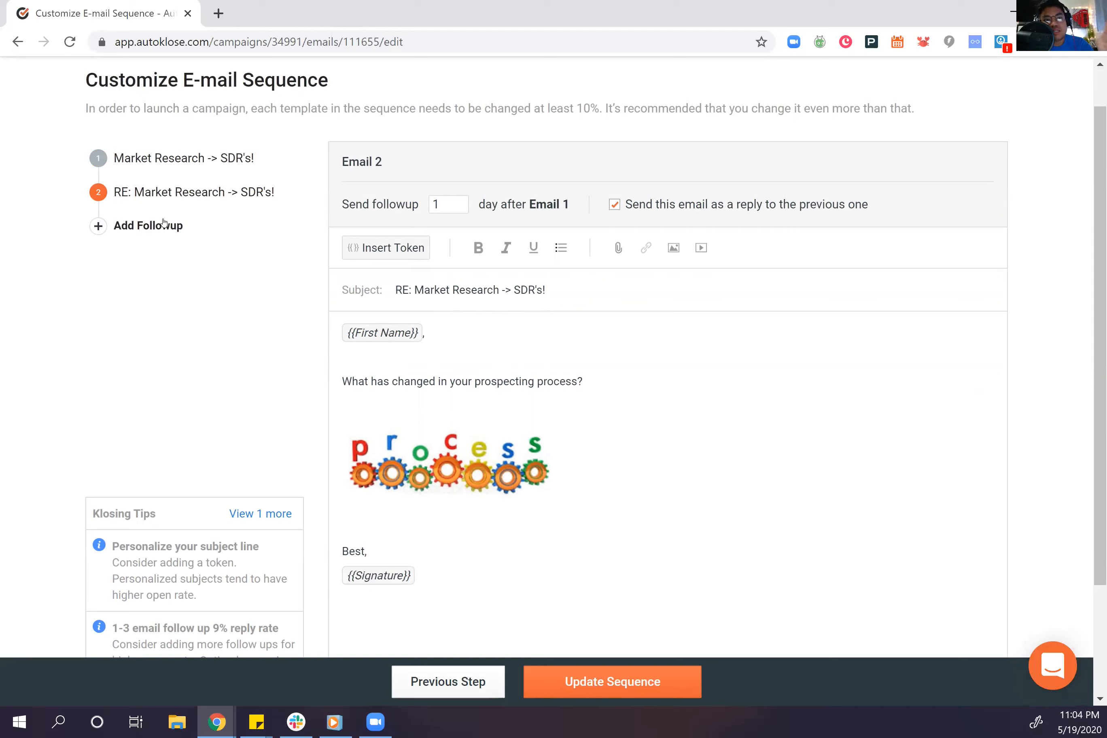
# Step: Add three blank follow-ups as Emails 3, 4 and 5 and try to update the sequence
pyautogui.click(163, 225)
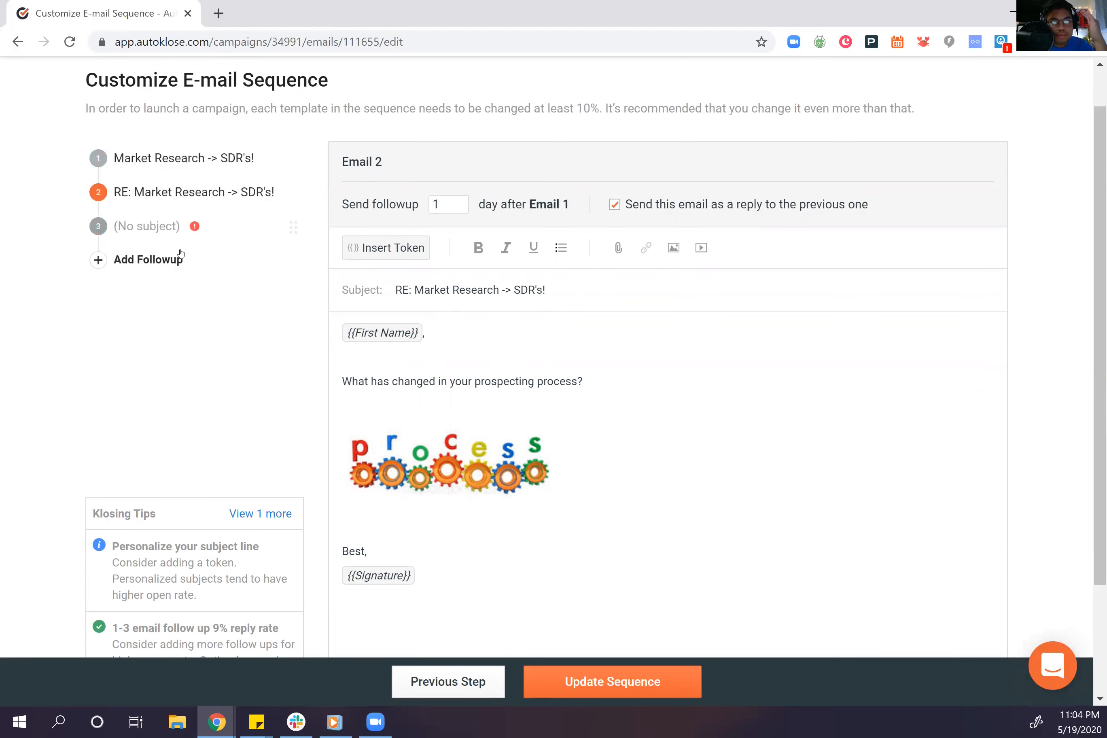
pyautogui.click(165, 223)
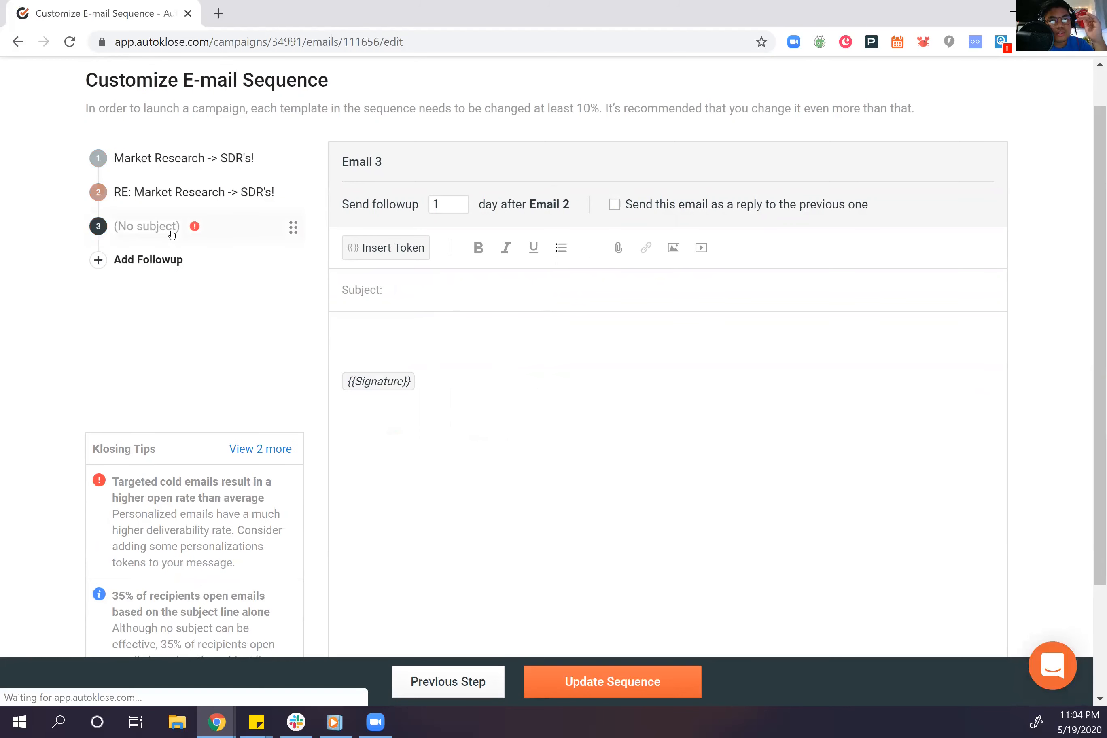
pyautogui.click(139, 261)
pyautogui.click(125, 294)
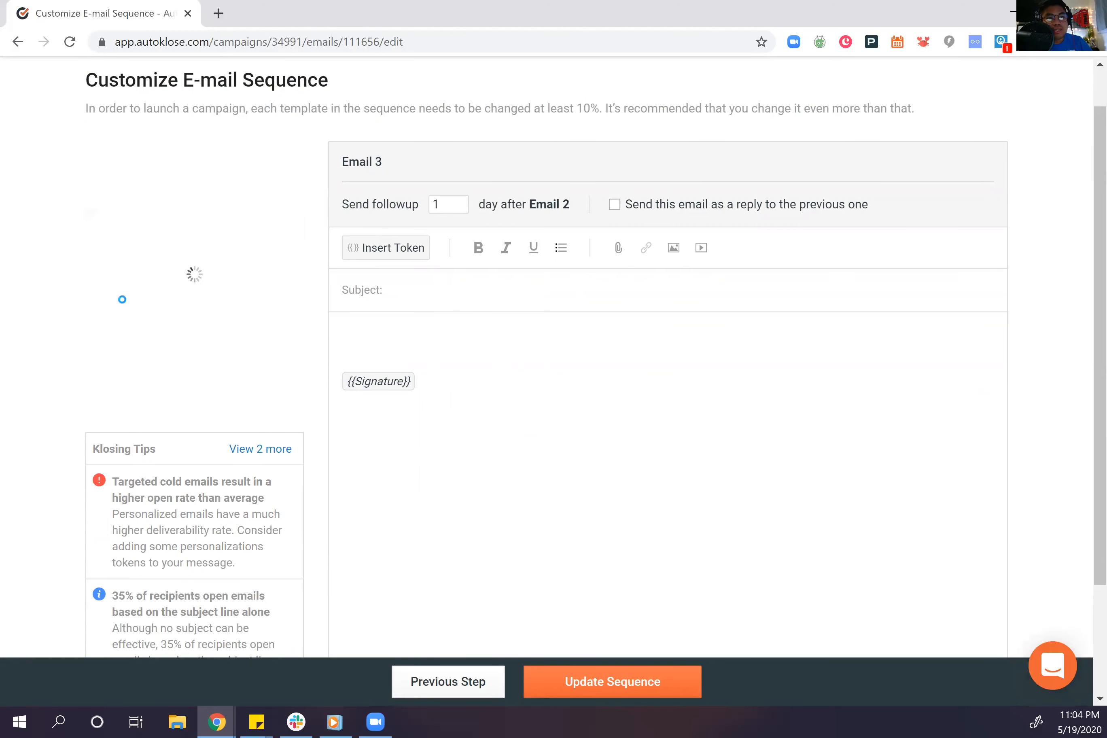
pyautogui.moveTo(175, 289); pyautogui.dragTo(158, 272)
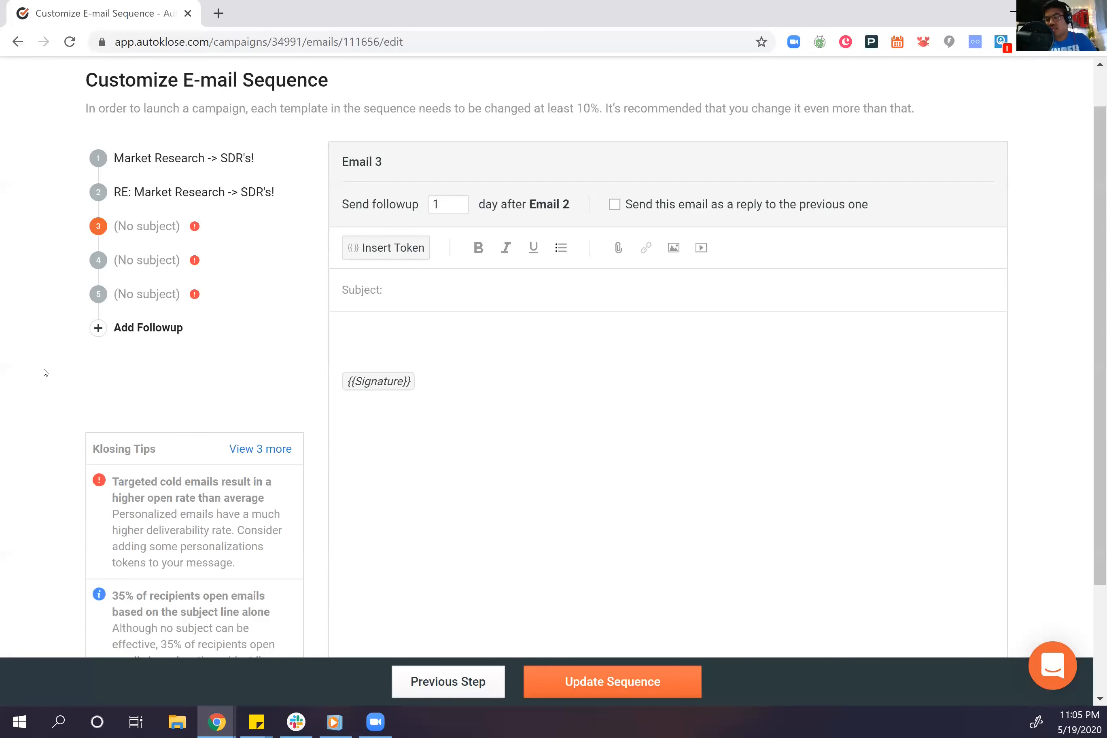
pyautogui.click(657, 677)
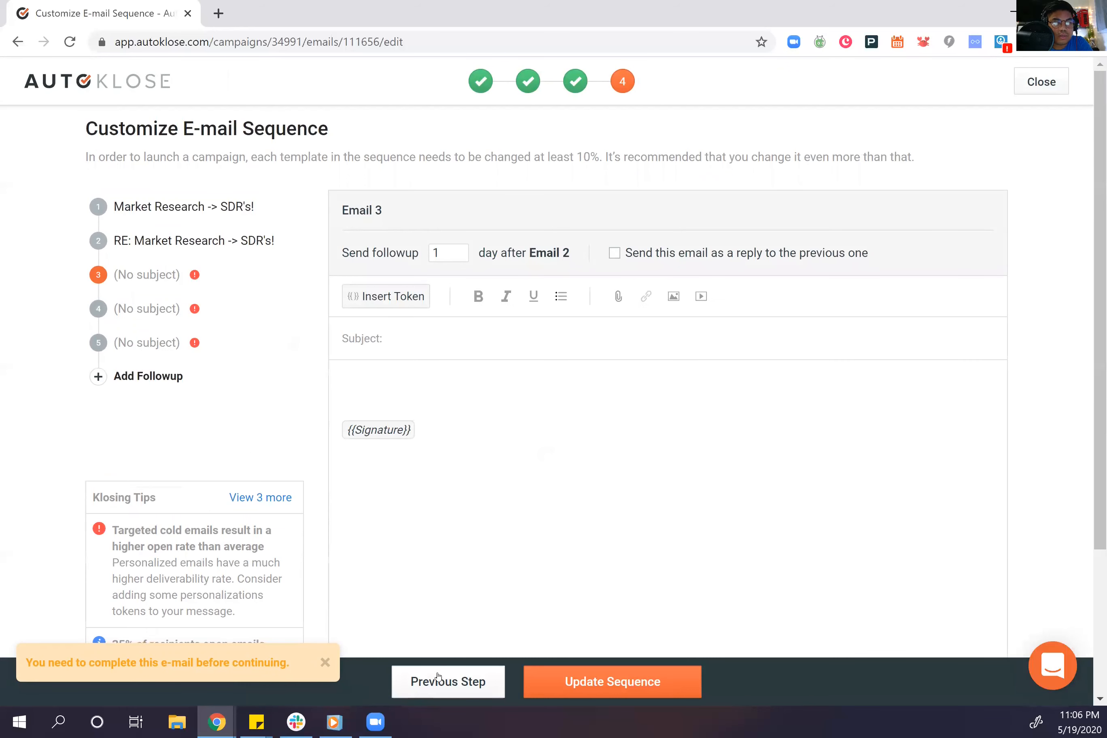
# Step: Leave the sequence editor and review the details and replied statistics of the existing SDR's! campaign
pyautogui.click(110, 84)
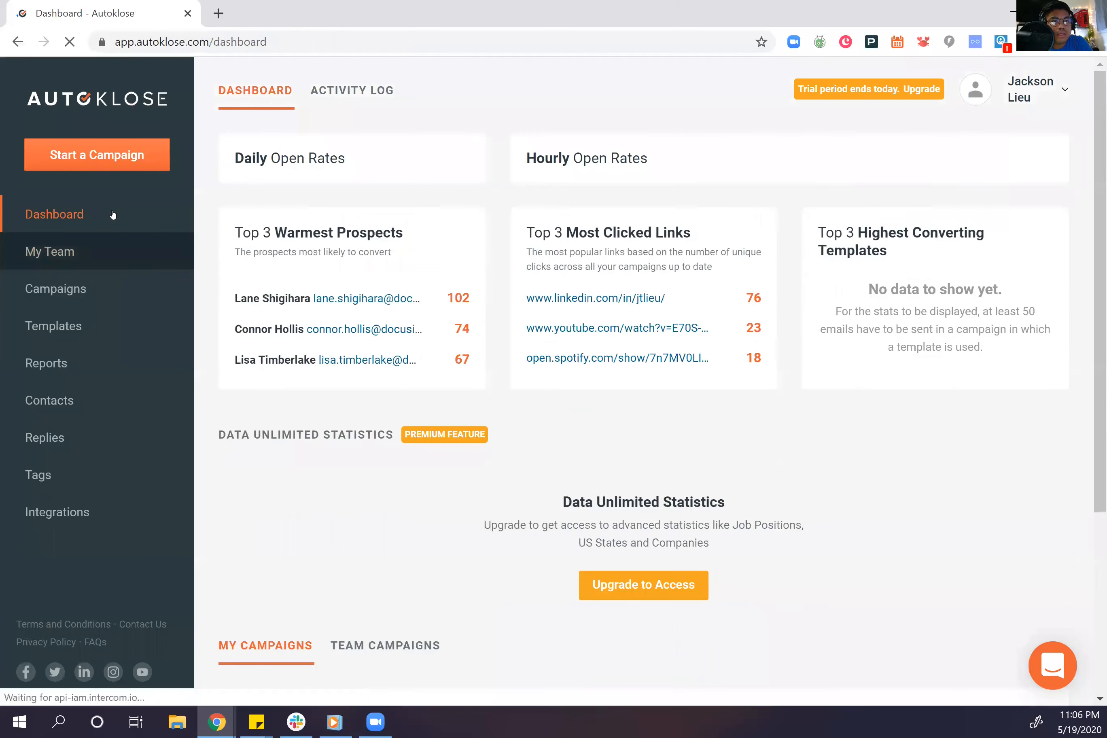
pyautogui.click(102, 294)
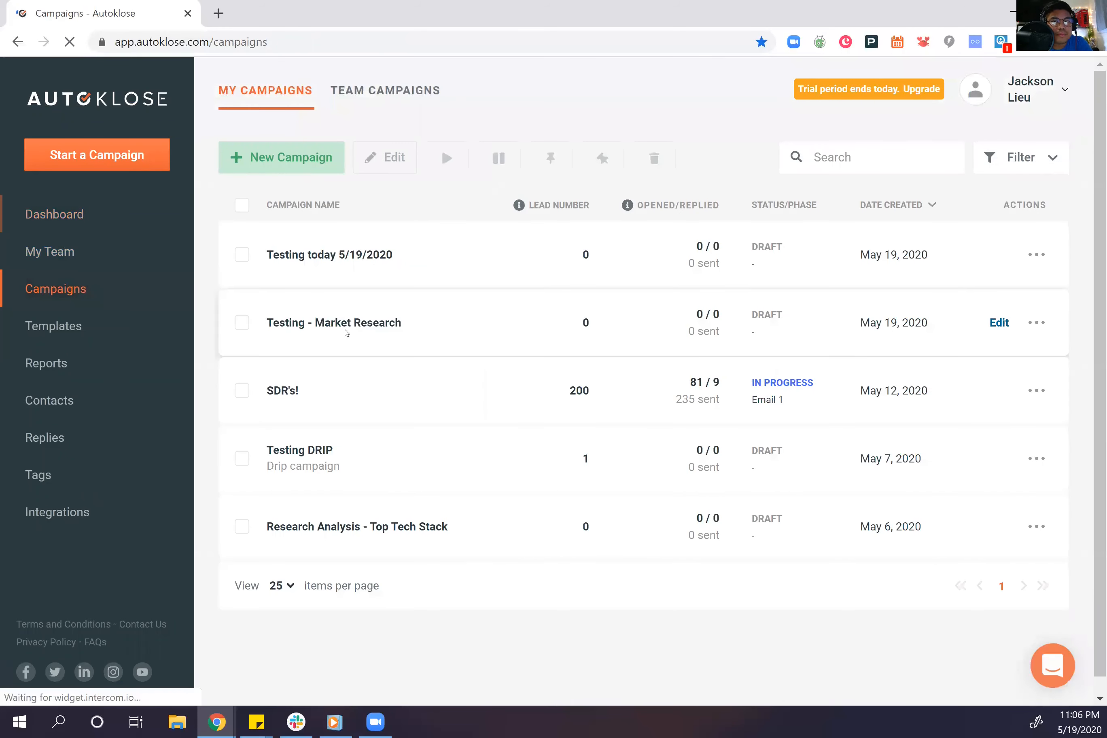
pyautogui.click(282, 390)
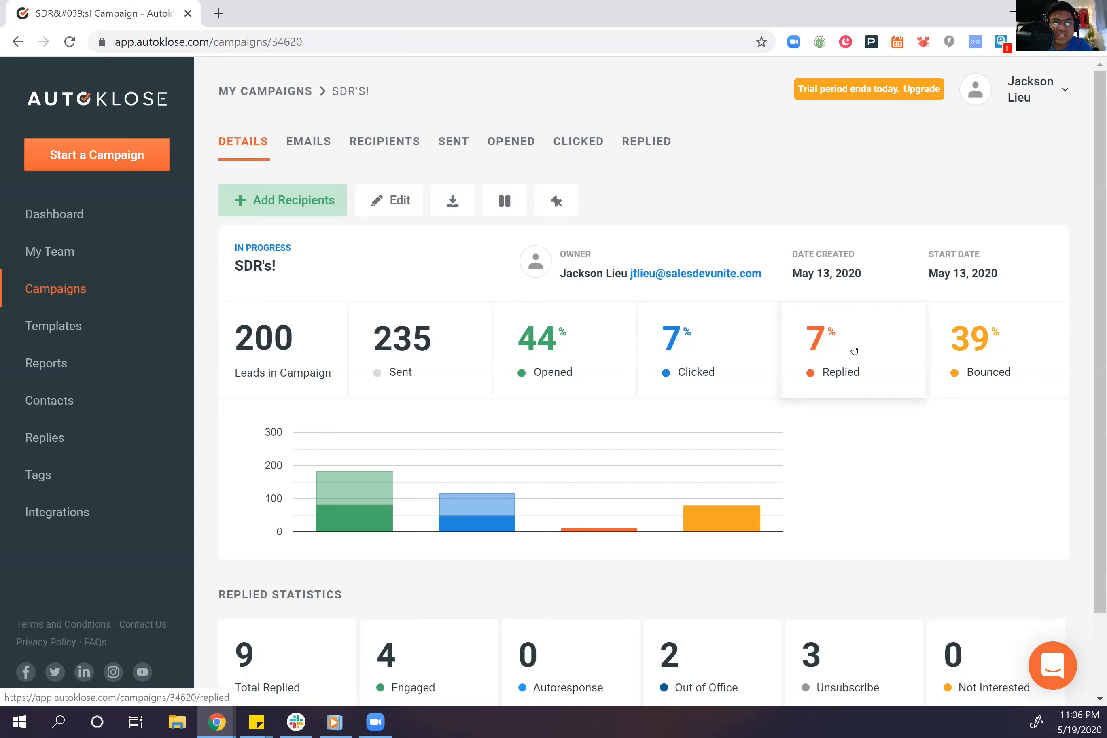
pyautogui.scroll(-2, 855, 350)
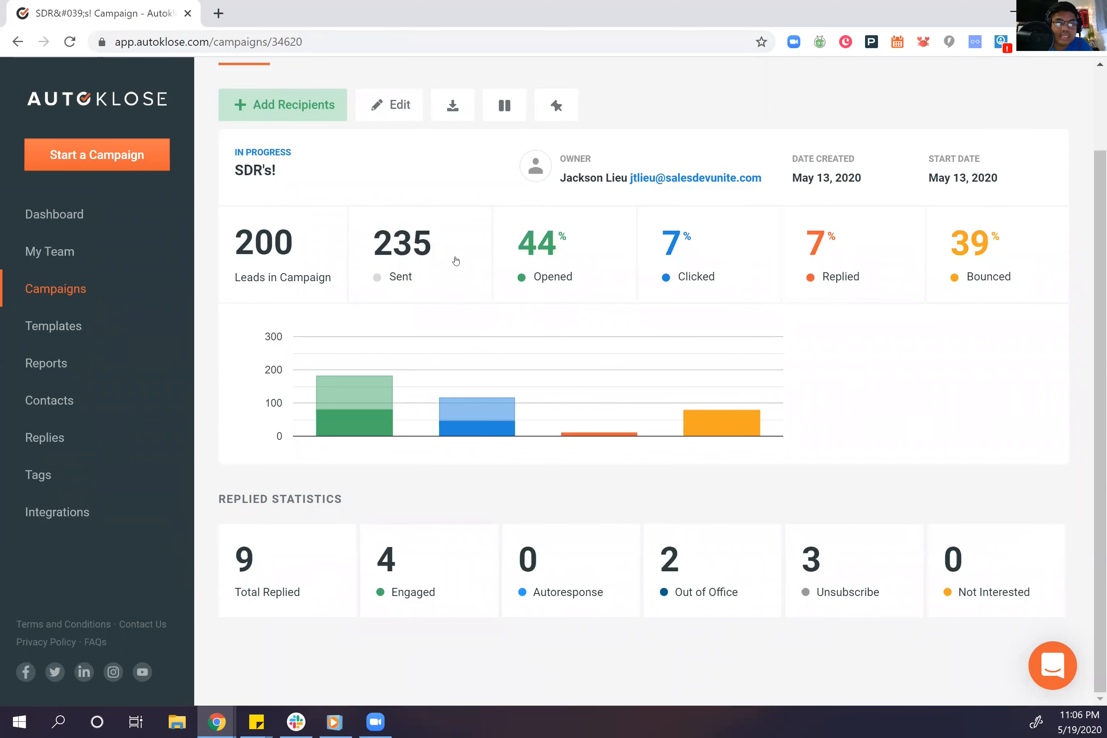
pyautogui.scroll(2, 413, 257)
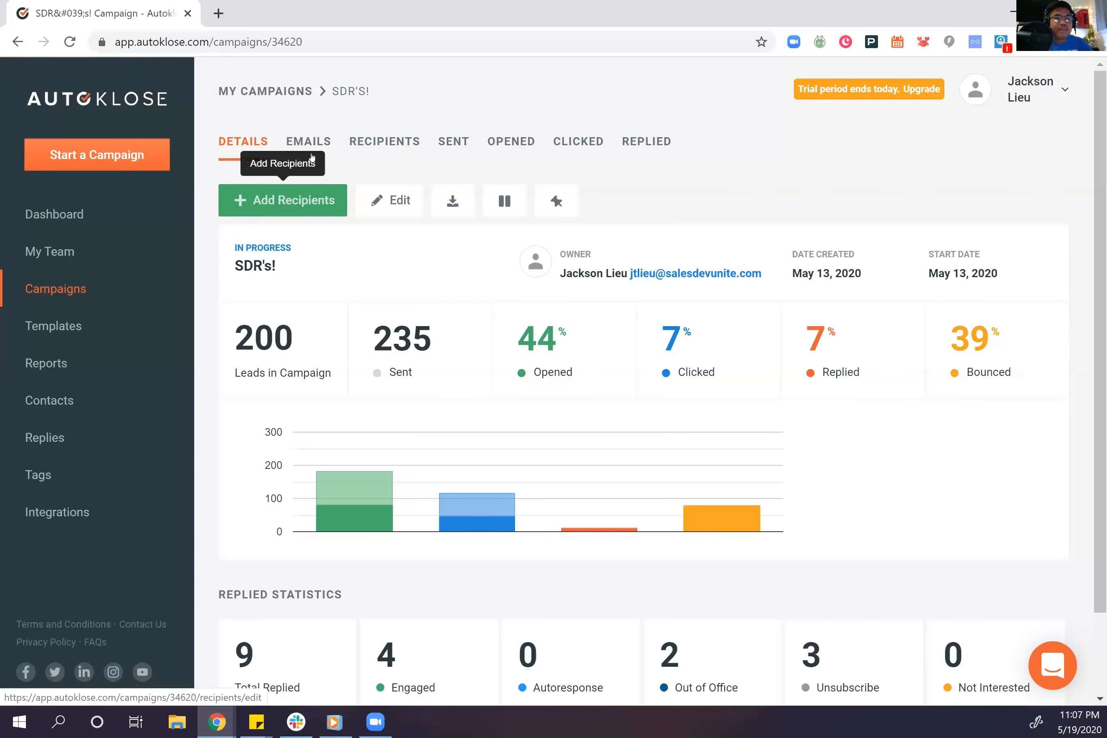
# Step: View the SDR's! campaign's per-email statistics and examine the Email 1 template's body before closing it
pyautogui.click(319, 142)
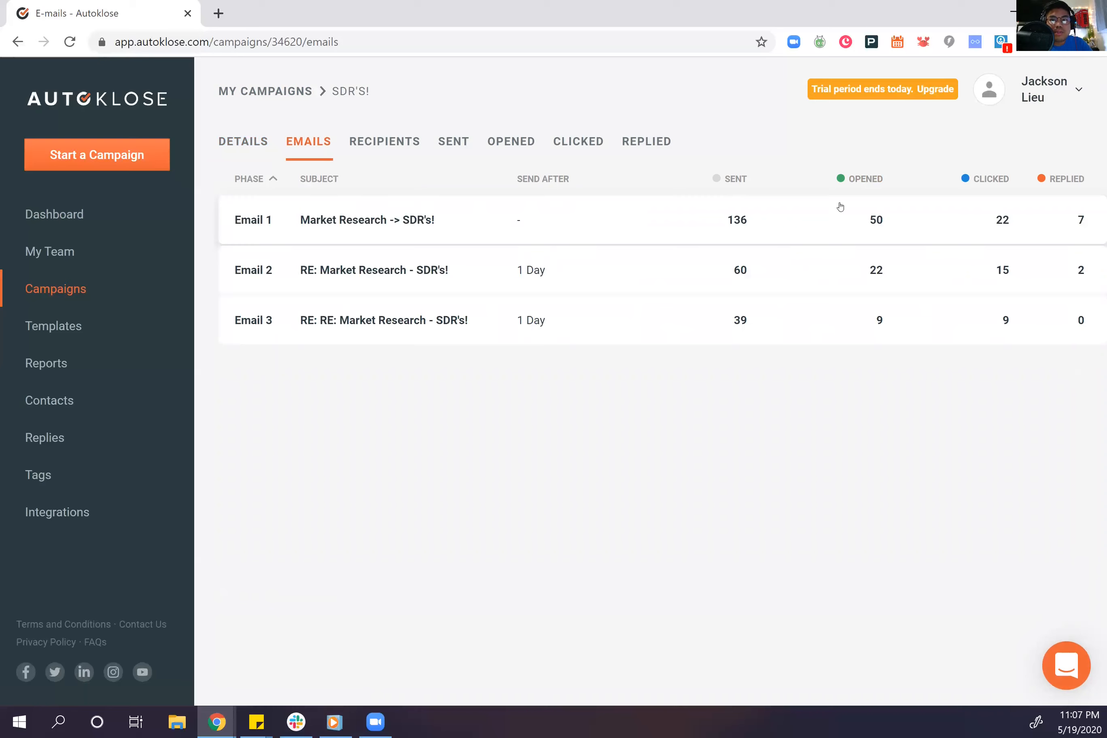
pyautogui.click(369, 226)
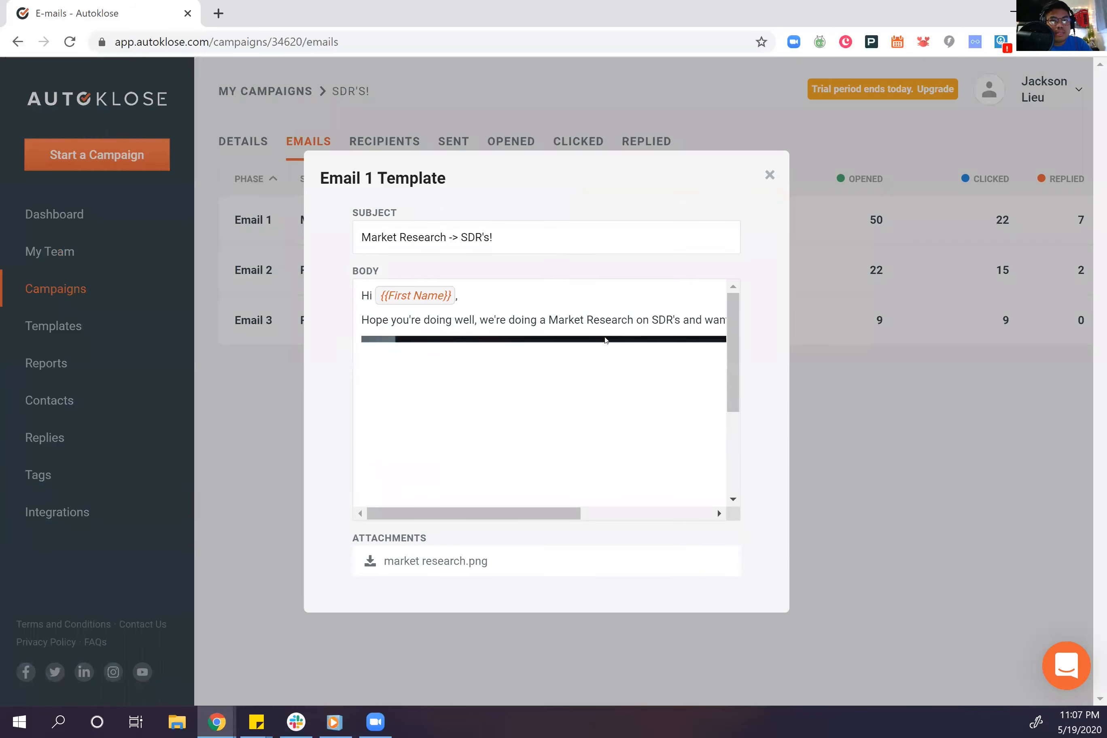
pyautogui.scroll(-5, 550, 414)
pyautogui.scroll(5, 551, 415)
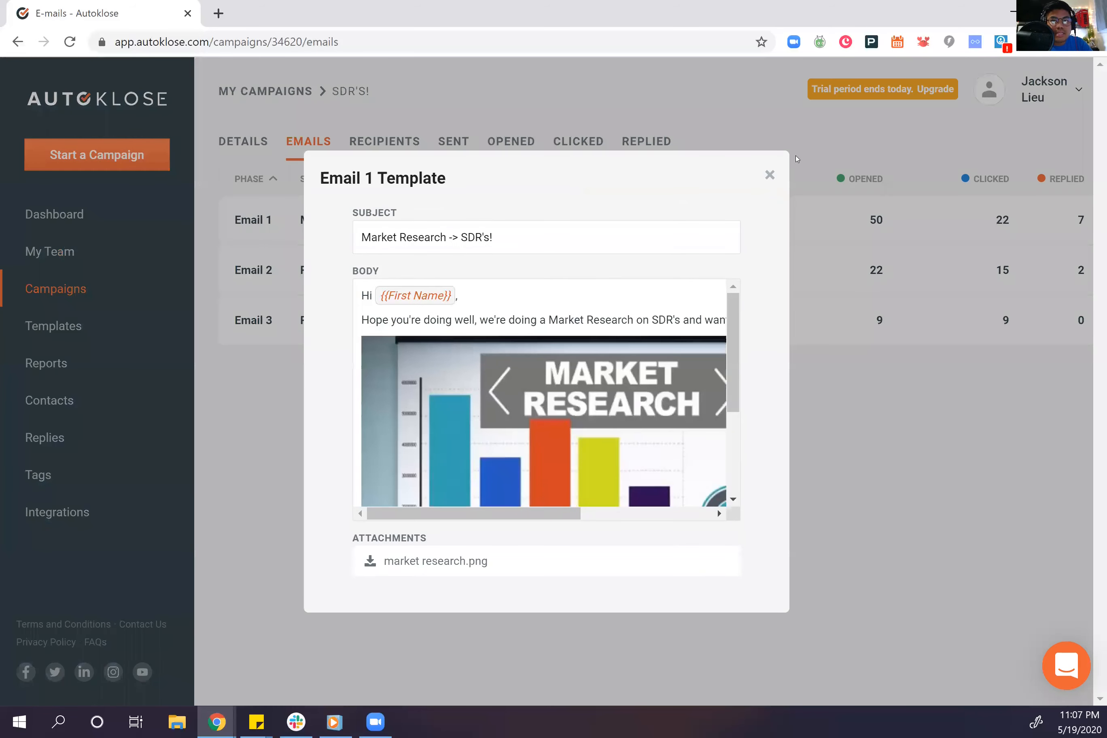
pyautogui.click(770, 175)
# Step: Review the SDR's! campaign's recipients and sent emails, and look through the full list of opened emails
pyautogui.click(362, 142)
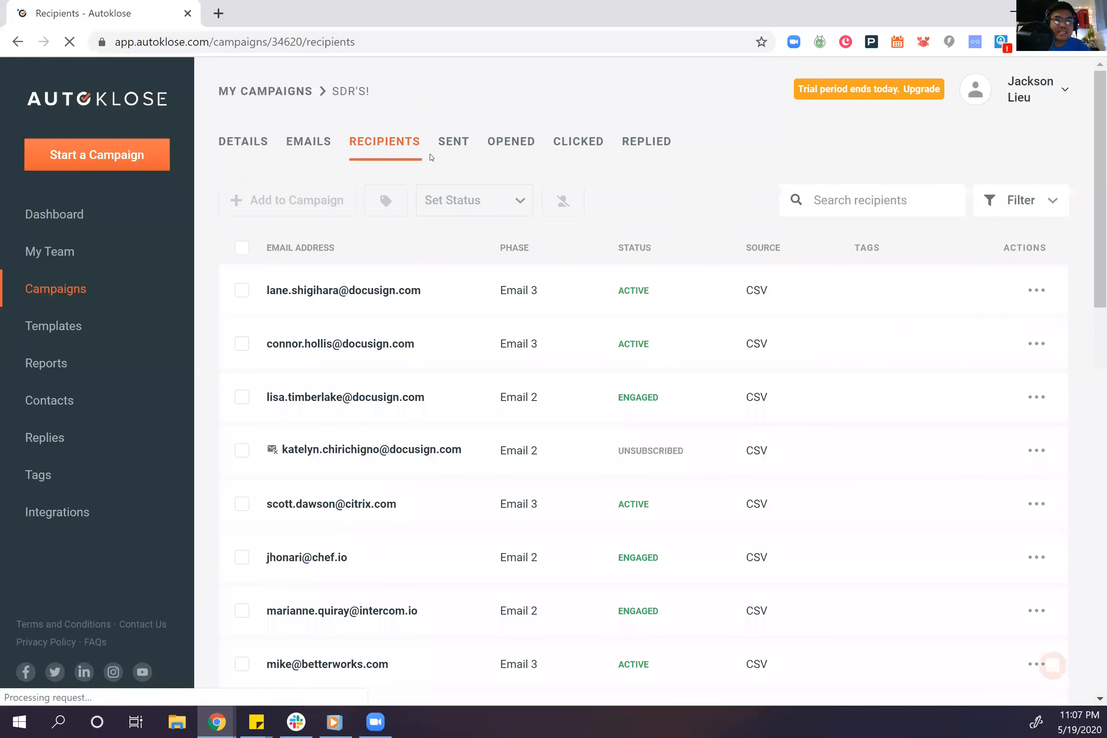
pyautogui.click(455, 151)
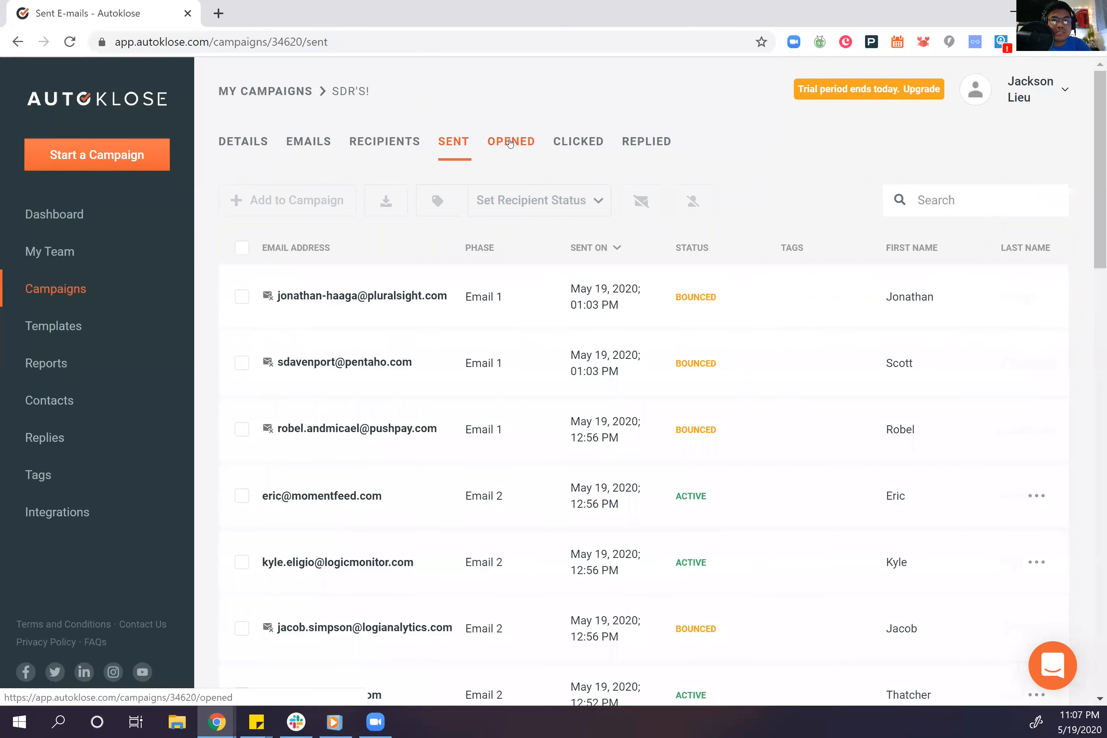
pyautogui.click(510, 143)
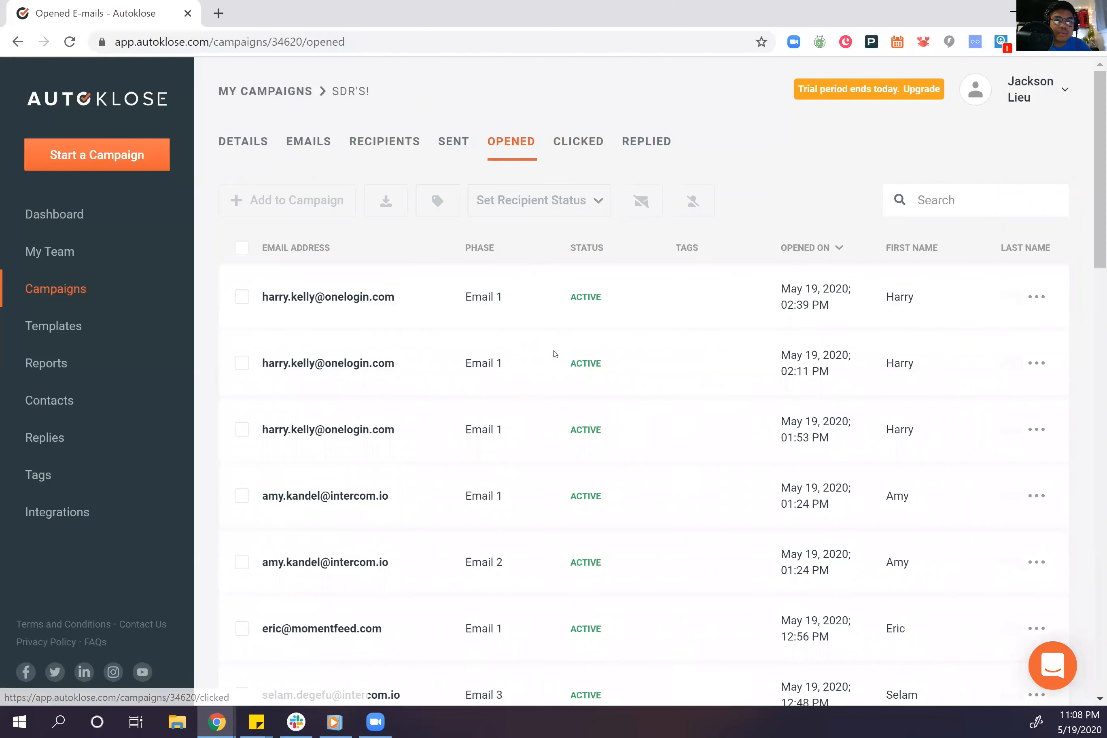
pyautogui.scroll(-5, 561, 368)
pyautogui.scroll(-15, 562, 367)
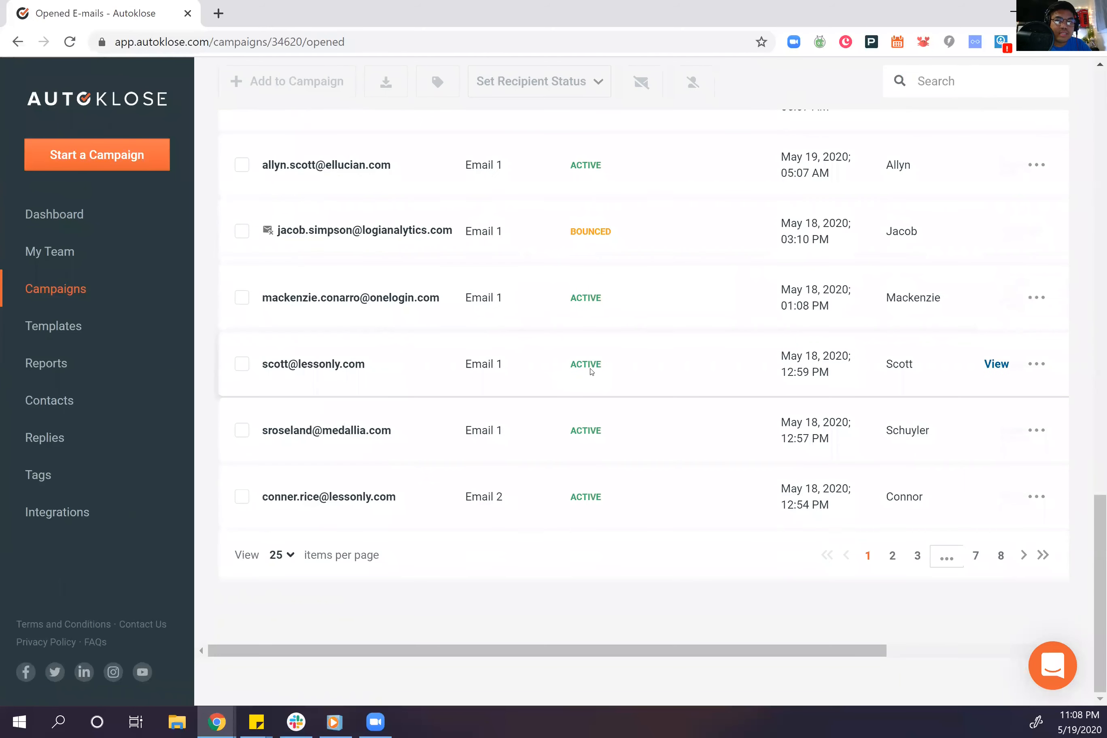
pyautogui.scroll(20, 567, 365)
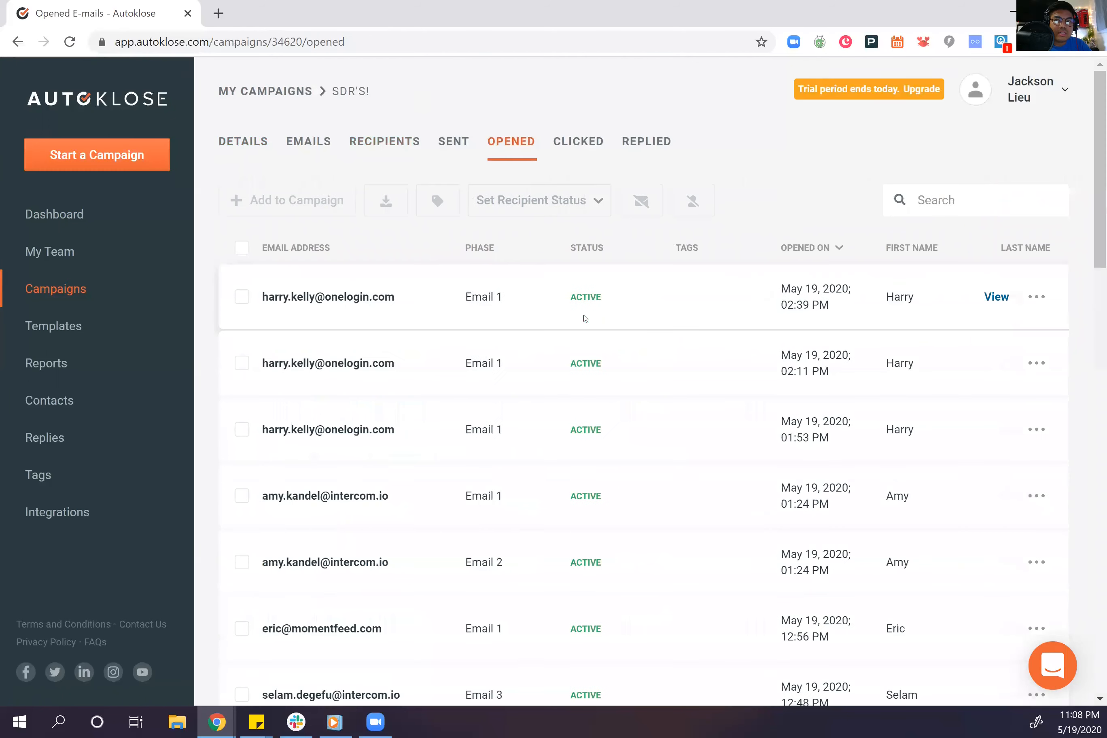
# Step: Review which links the SDR's! campaign's recipients clicked, looking through the list of clicked email links
pyautogui.click(556, 149)
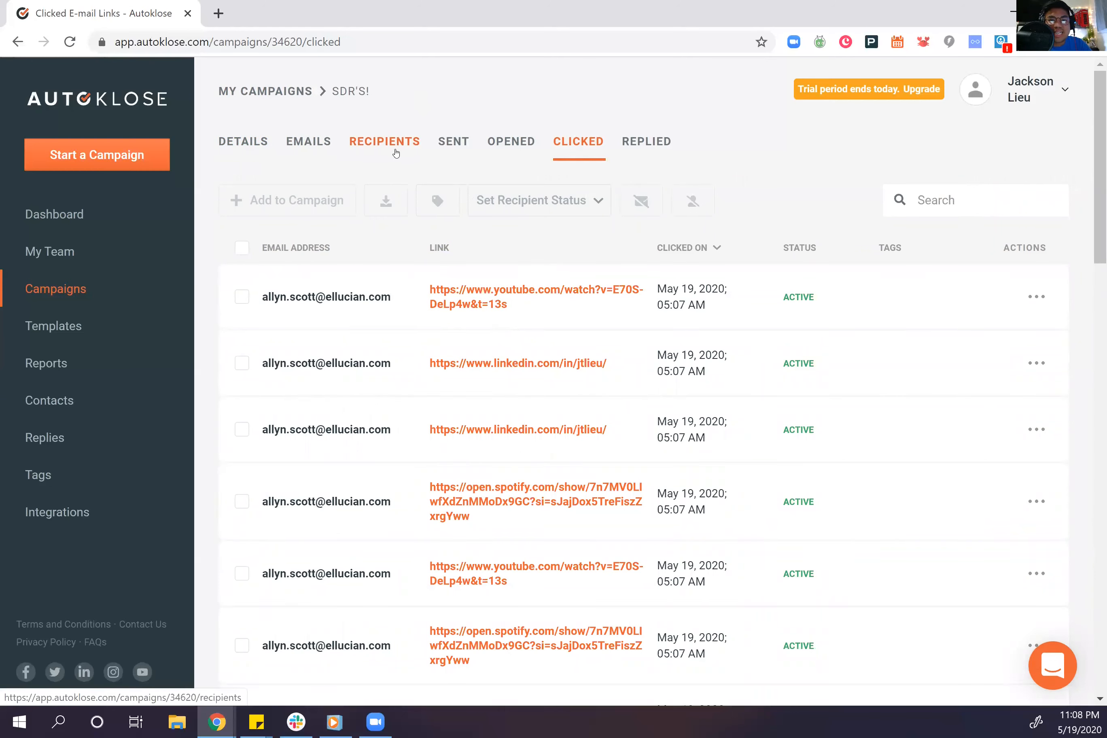
pyautogui.scroll(-3, 491, 285)
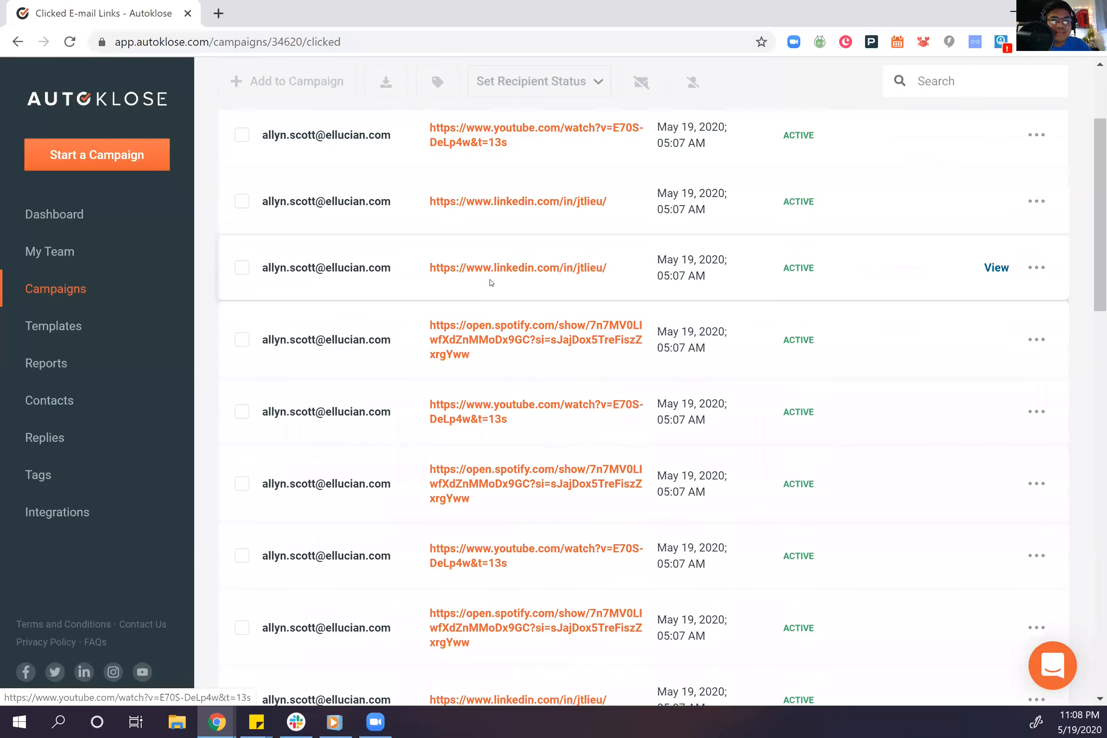
pyautogui.scroll(-9, 429, 307)
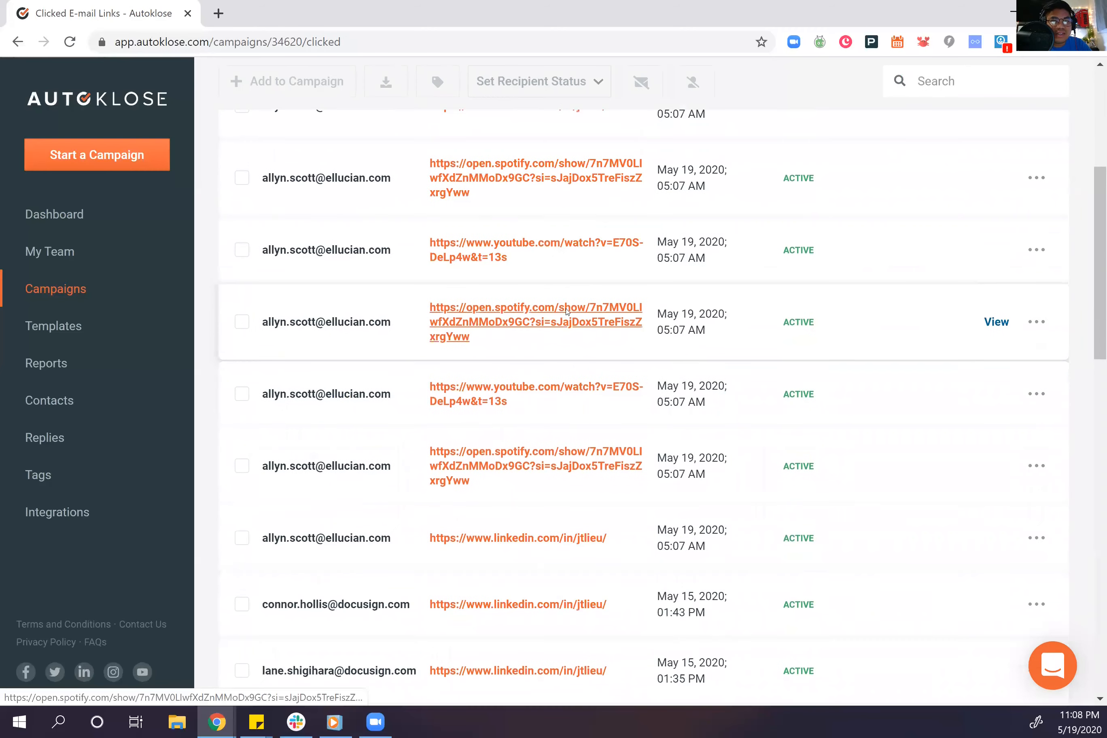
pyautogui.scroll(12, 591, 364)
# Step: Look through the list of recipients who replied to the SDR's! campaign and their statuses
pyautogui.click(663, 141)
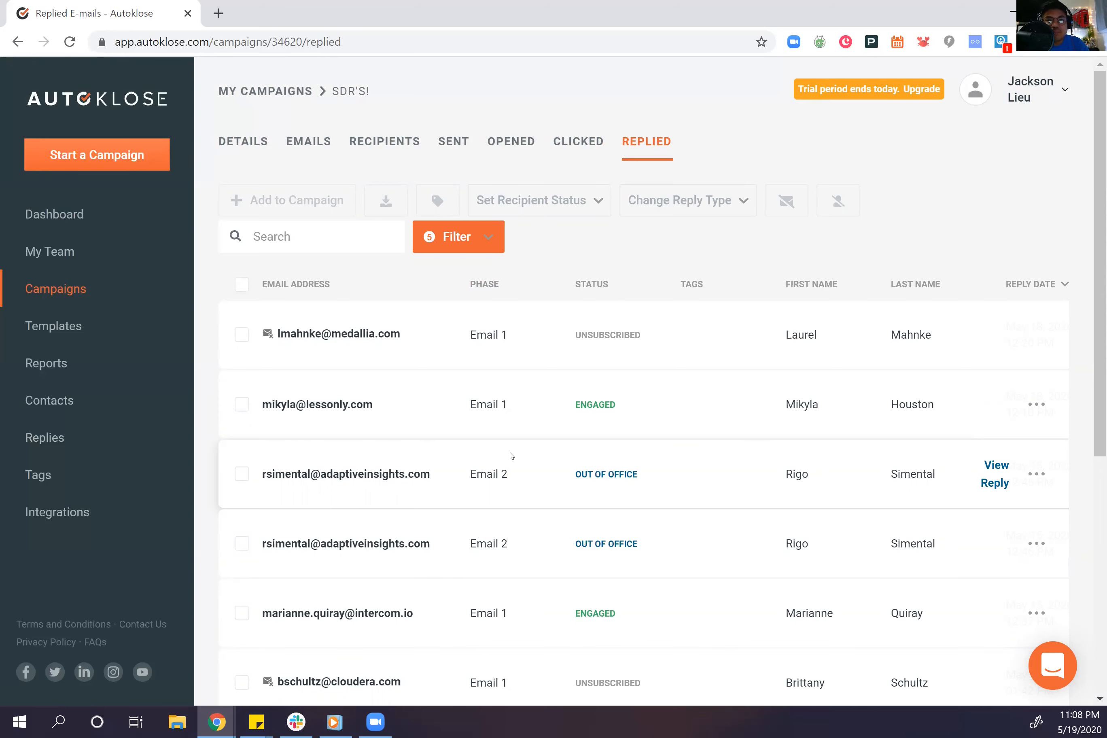
pyautogui.scroll(-8, 511, 456)
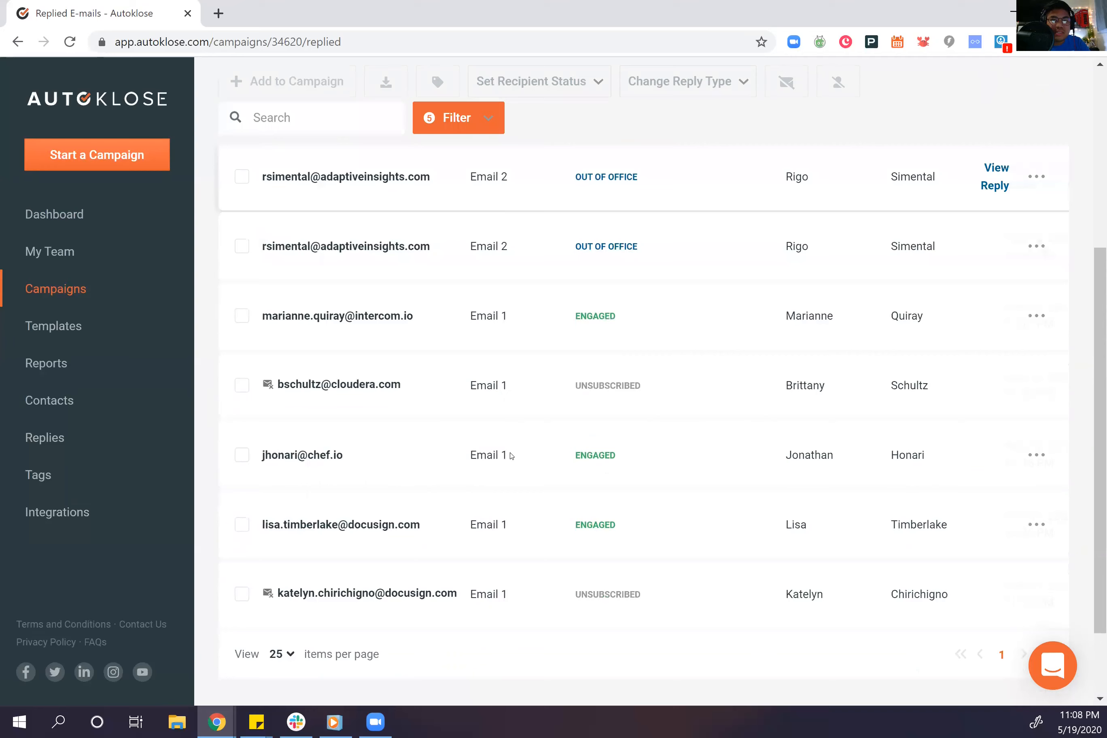
pyautogui.scroll(8, 512, 456)
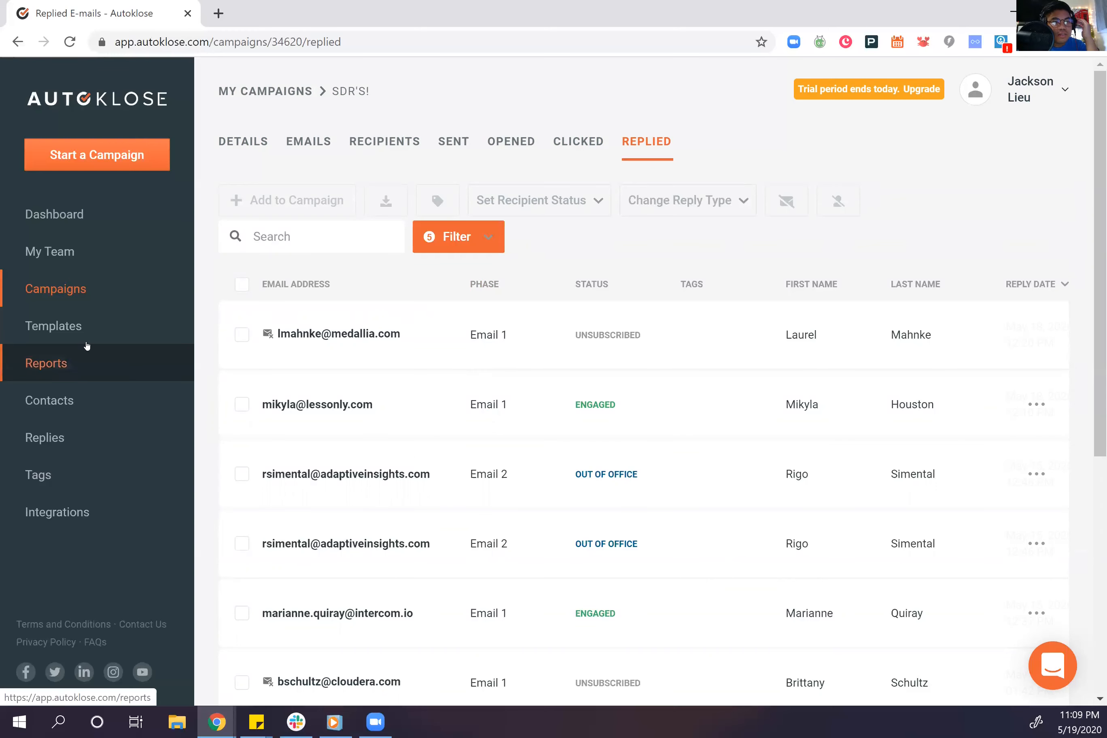
# Step: View the reports broken down by members and by campaigns, and open the dashboard
pyautogui.click(72, 363)
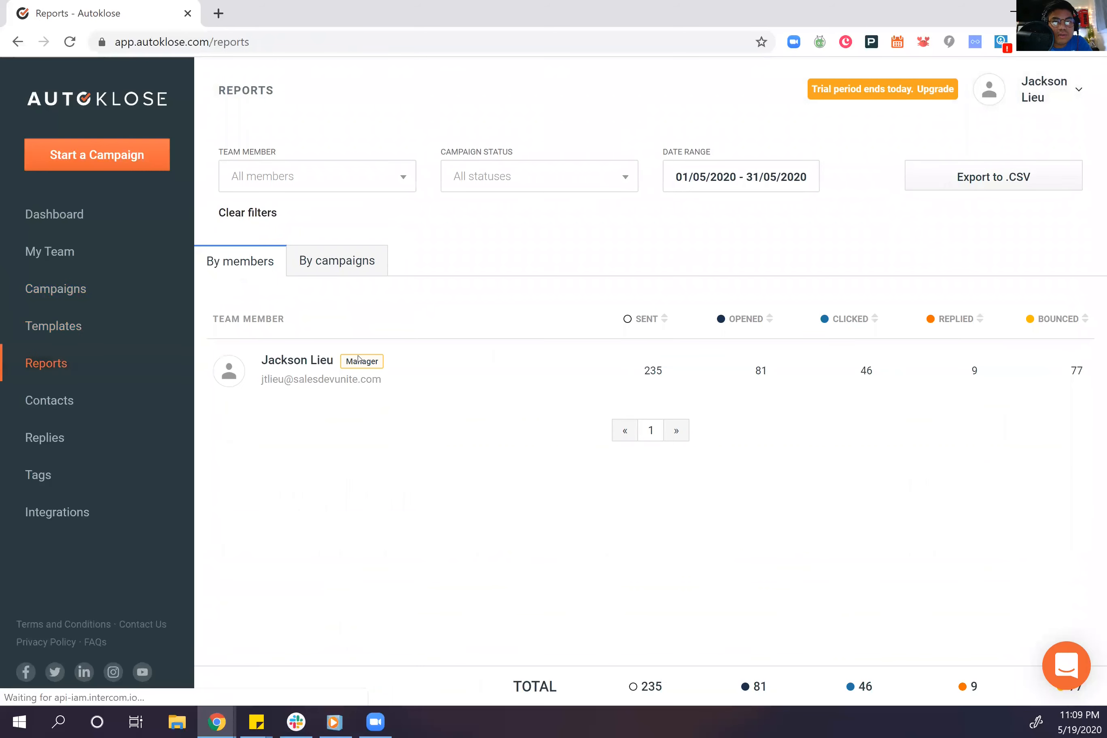
pyautogui.click(332, 269)
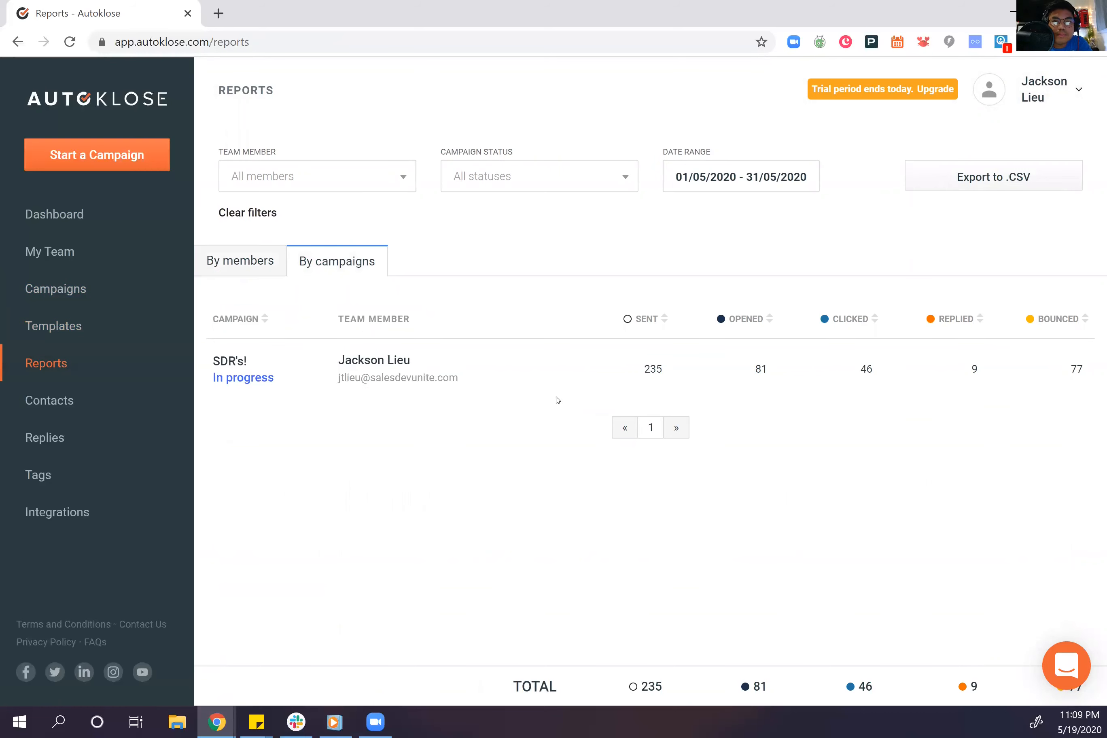
pyautogui.click(83, 224)
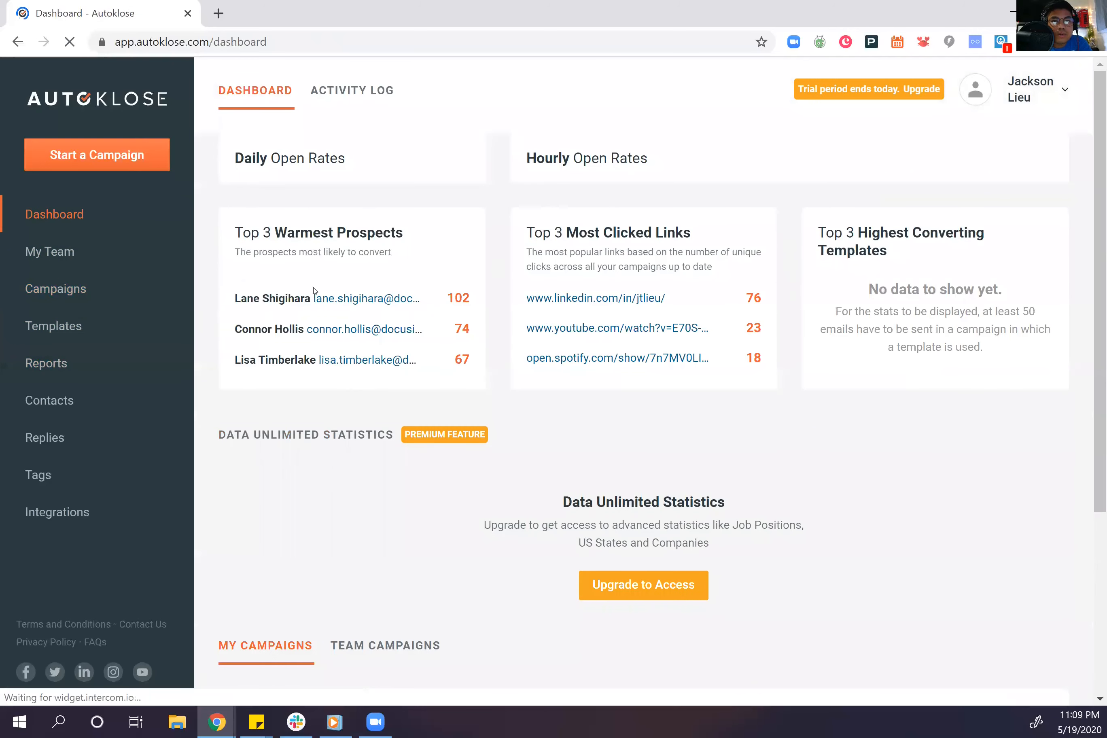